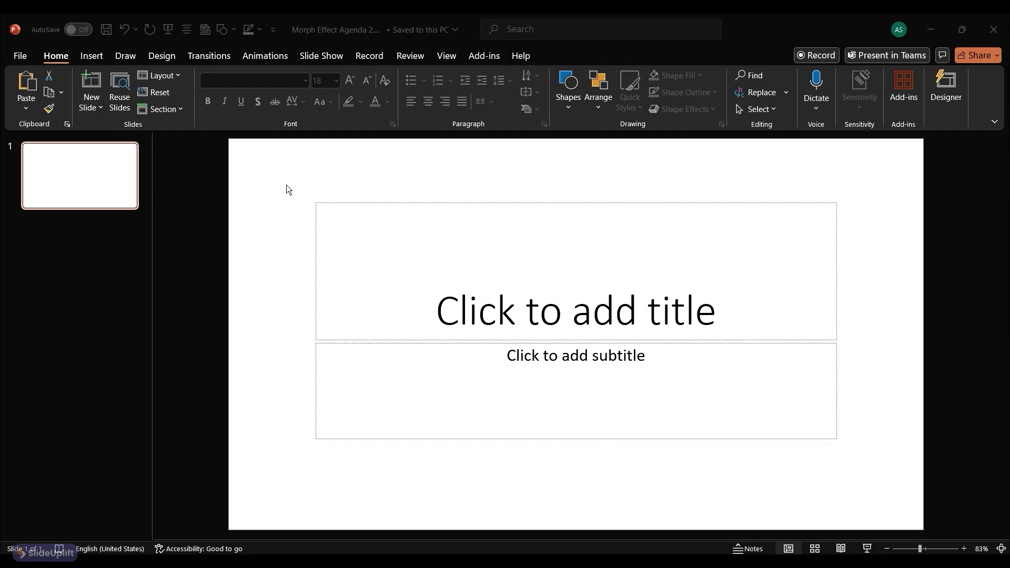
# Select the title and subtitle placeholders on slide 1 together and delete them
pyautogui.moveTo(289, 189); pyautogui.dragTo(867, 478)
pyautogui.press('Delete')
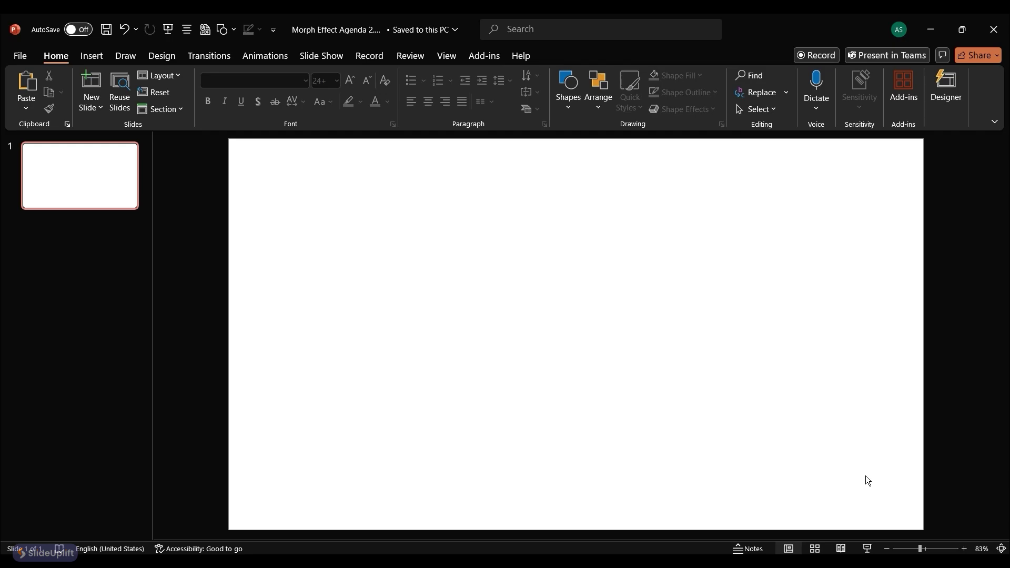
# Draw a circle on the slide's left and duplicate it into a row of four aligned circles
pyautogui.click(575, 97)
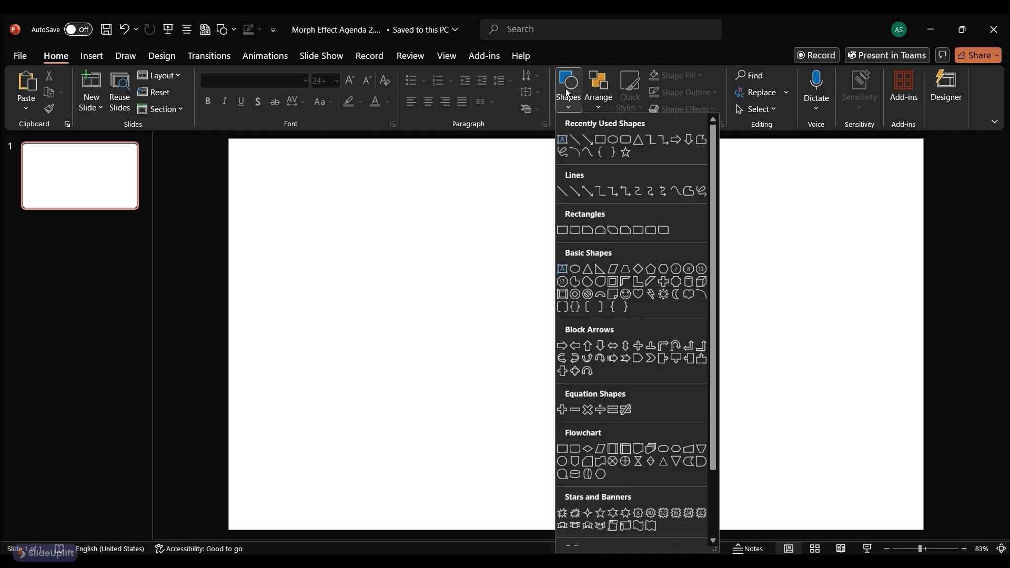
pyautogui.click(611, 138)
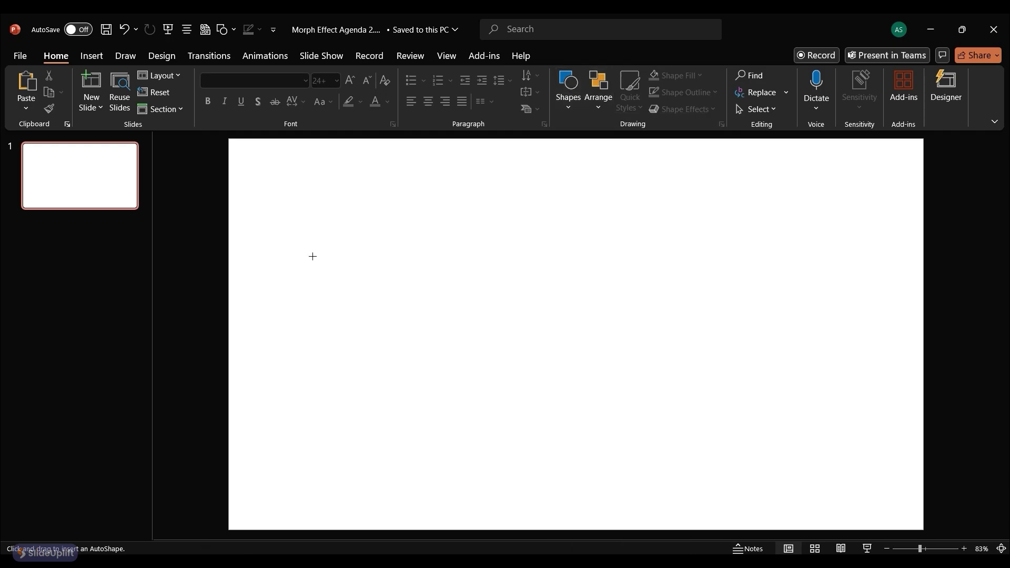
pyautogui.moveTo(309, 311); pyautogui.dragTo(394, 397)
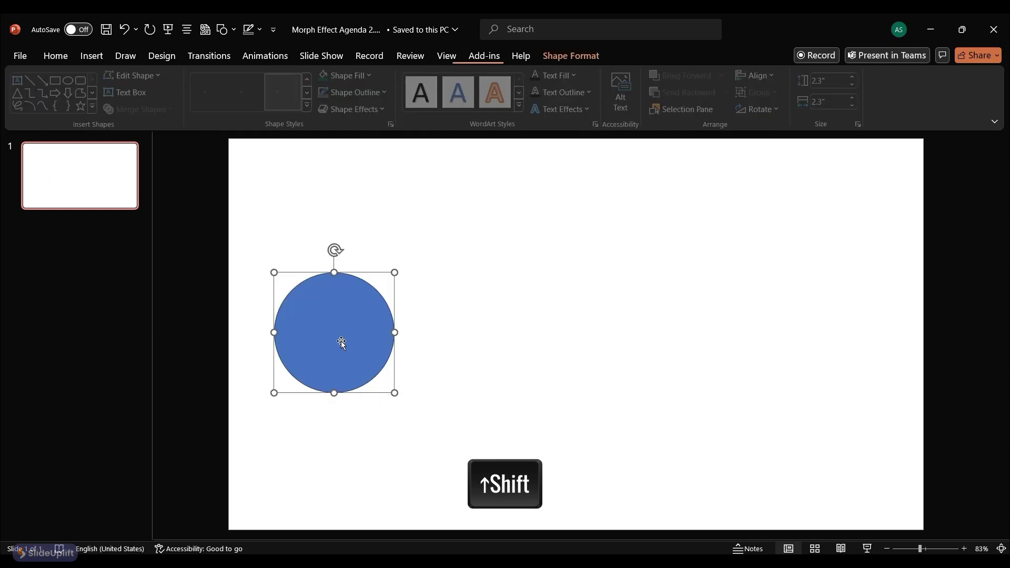
pyautogui.moveTo(342, 344); pyautogui.dragTo(341, 340)
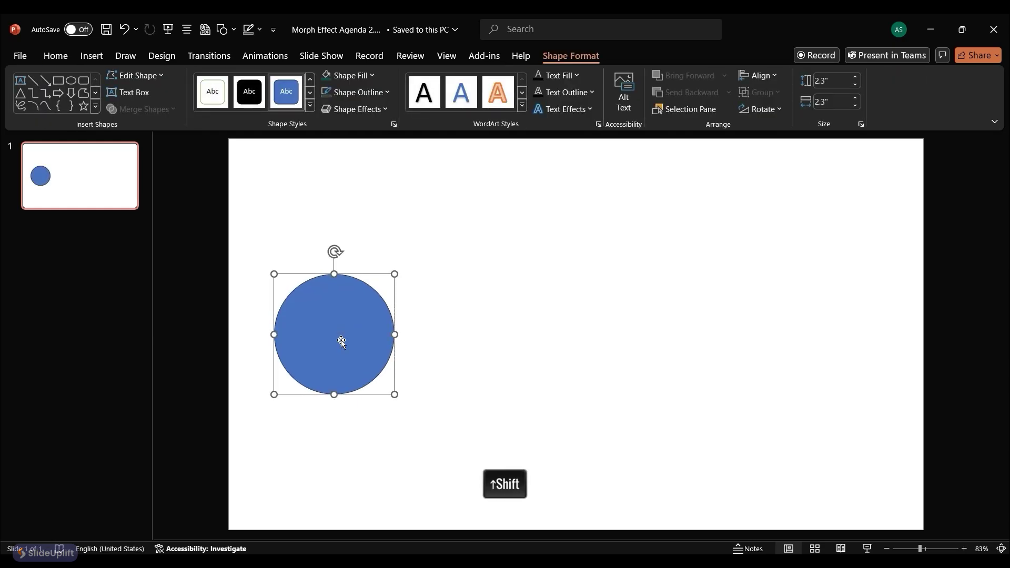
pyautogui.click(450, 400)
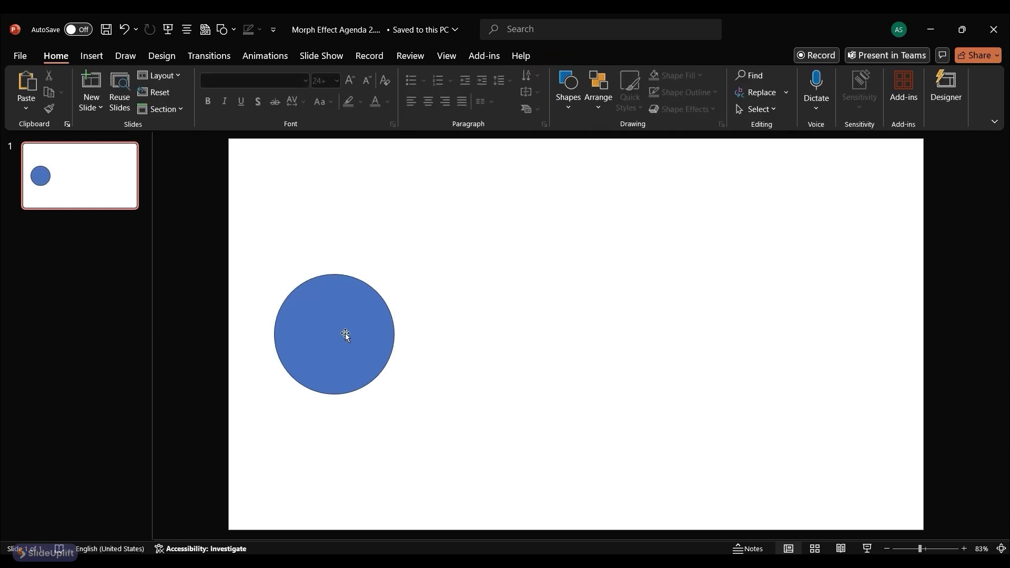
pyautogui.click(328, 305)
pyautogui.moveTo(328, 305); pyautogui.dragTo(466, 324)
pyautogui.hotkey('ctrl', 'd')
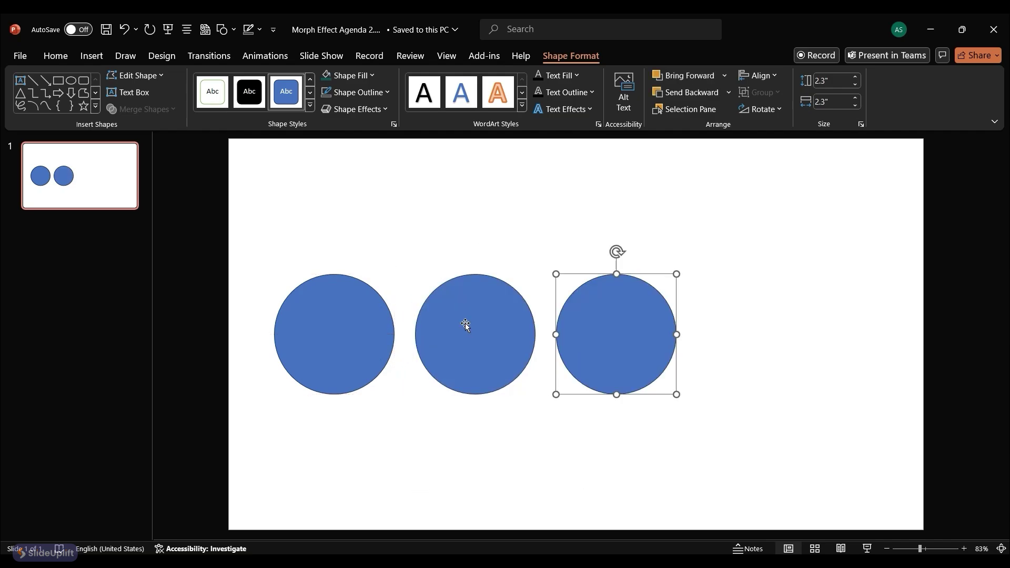
pyautogui.hotkey('ctrl', 'd')
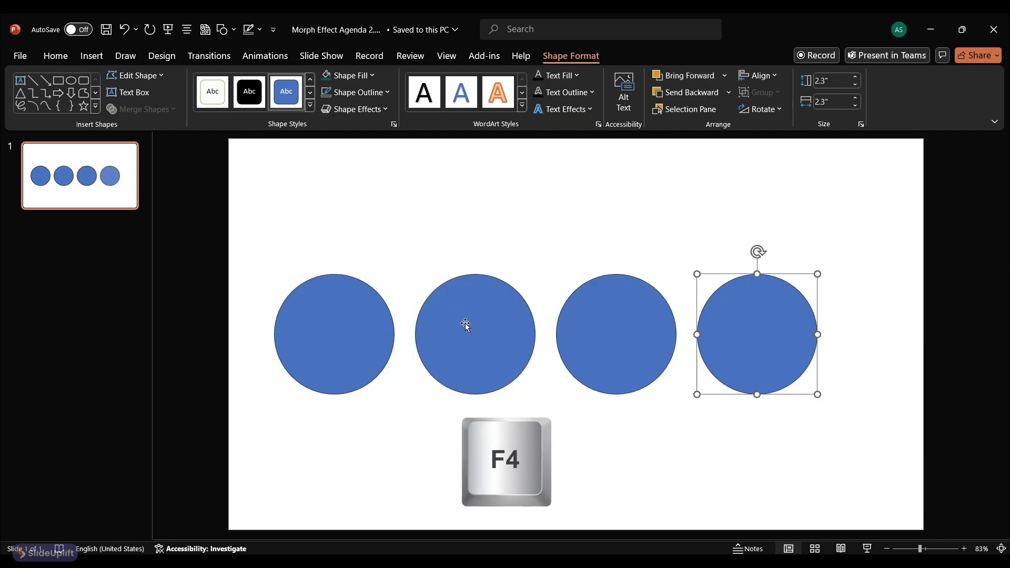
# Number the circles 01, 02, 03 and 04 from left to right
pyautogui.click(370, 339)
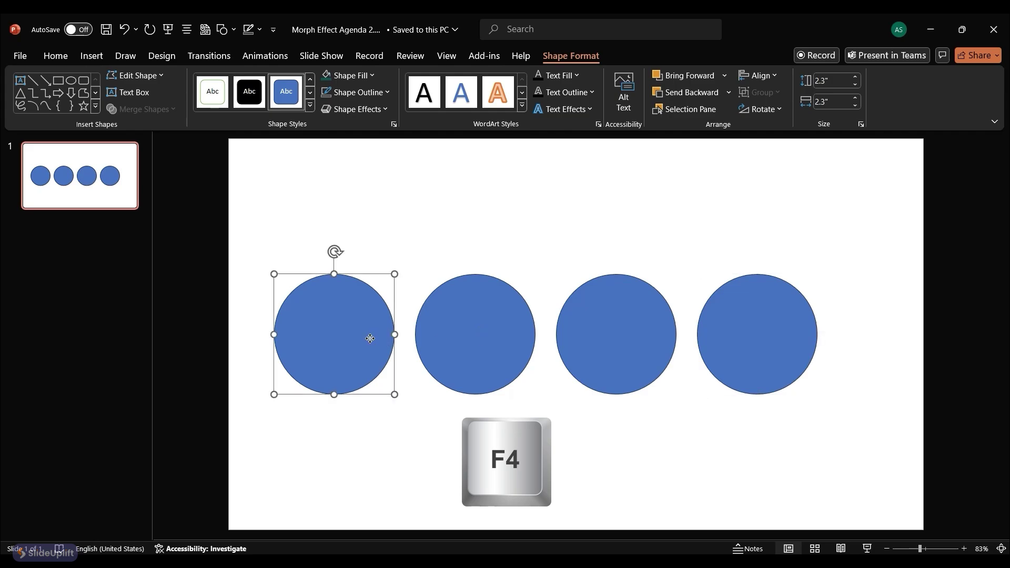
pyautogui.write('01')
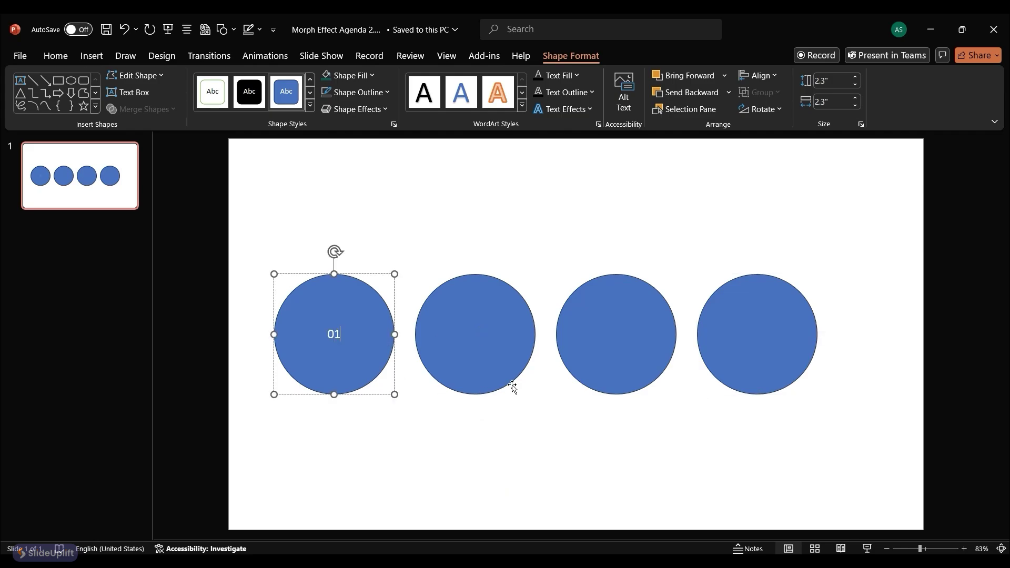
pyautogui.click(512, 334)
pyautogui.write('02')
pyautogui.click(621, 339)
pyautogui.write('03')
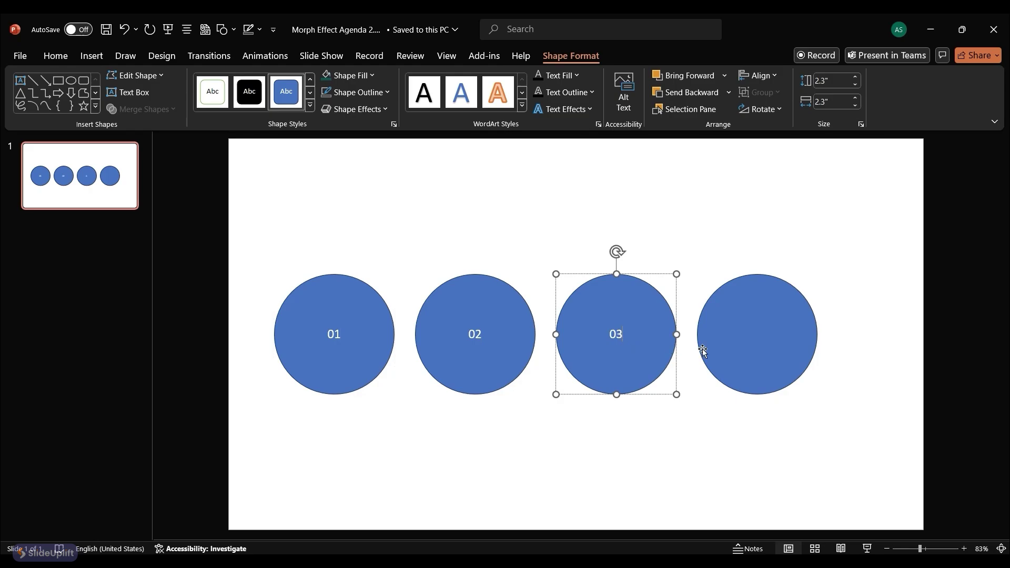
pyautogui.click(788, 338)
pyautogui.write('04')
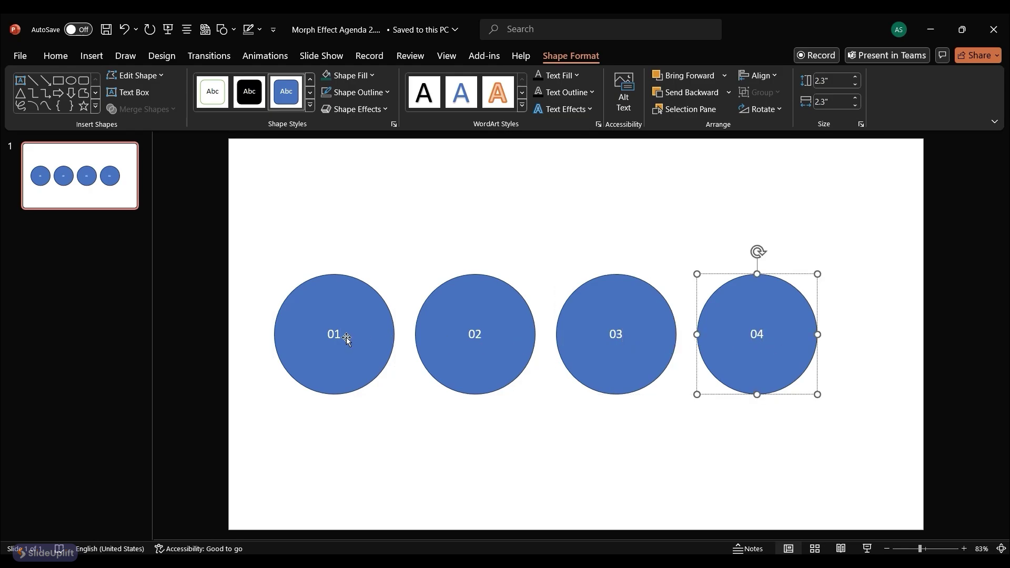
# Select all four circles and shift the row slightly right toward the slide's centre
pyautogui.click(343, 336)
pyautogui.keyDown('shift'); pyautogui.click(468, 332); pyautogui.keyUp('shift')
pyautogui.keyDown('shift'); pyautogui.click(609, 311); pyautogui.keyUp('shift')
pyautogui.keyDown('shift'); pyautogui.click(748, 315); pyautogui.keyUp('shift')
pyautogui.moveTo(749, 312); pyautogui.dragTo(775, 310)
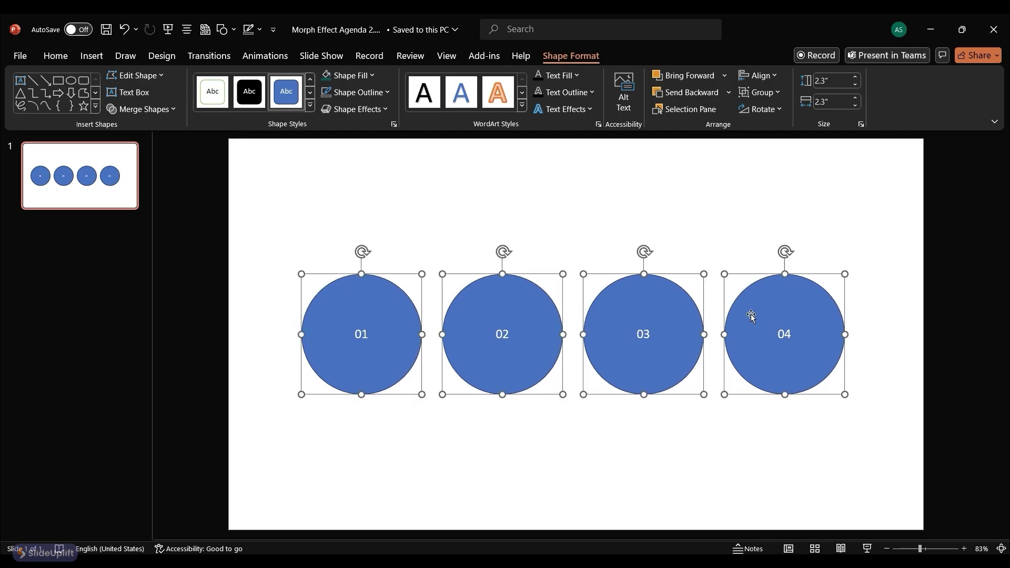
pyautogui.click(55, 55)
pyautogui.click(305, 81)
# Set the circle numbers to bold Arial at size 44
pyautogui.click(267, 173)
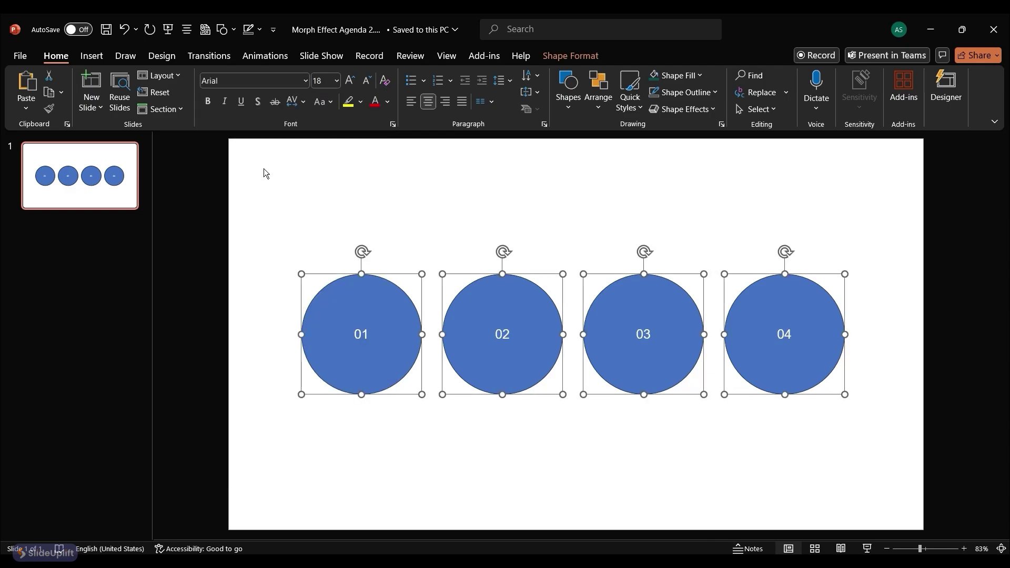
pyautogui.click(351, 81)
pyautogui.click(350, 80)
pyautogui.click(350, 81)
pyautogui.click(350, 80)
pyautogui.click(351, 81)
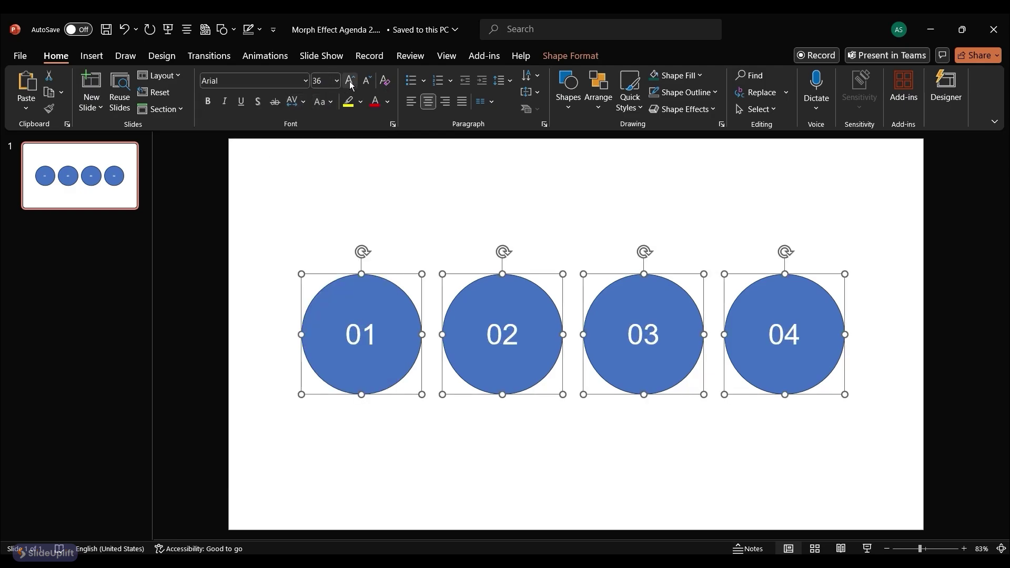
pyautogui.click(351, 80)
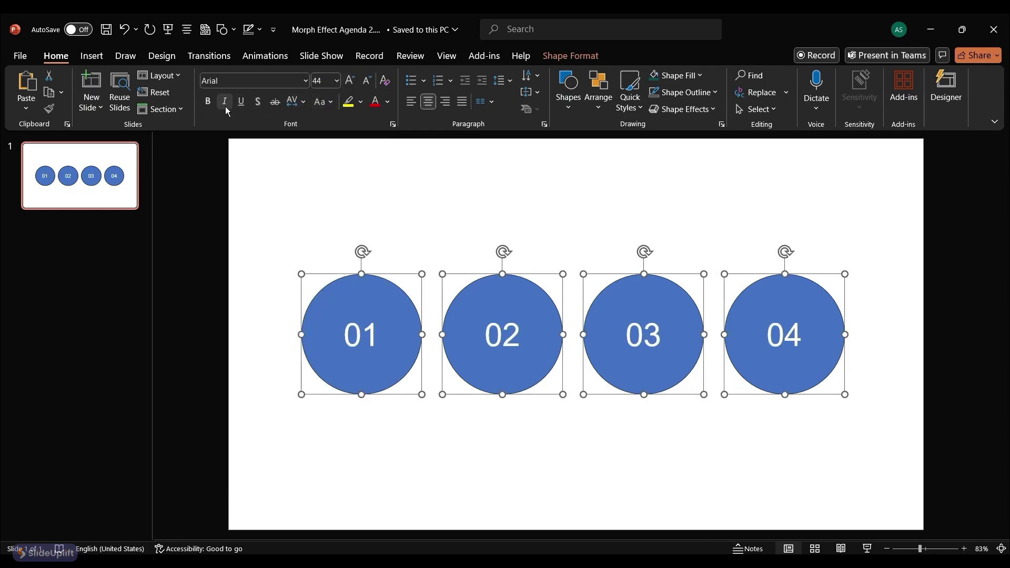
pyautogui.click(208, 101)
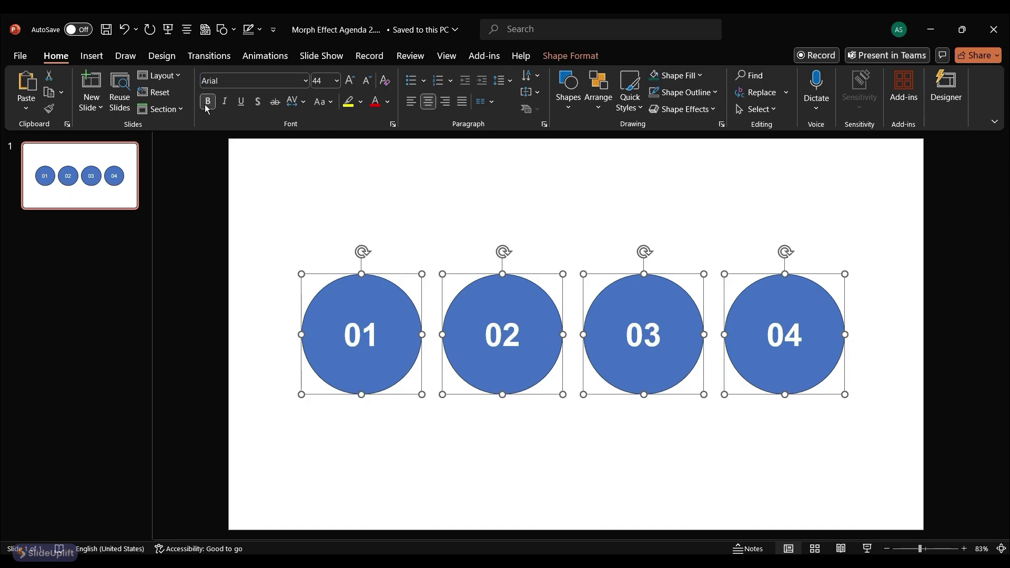
pyautogui.click(412, 214)
# Fill circles 01–04 with red, orange, teal and dark teal respectively
pyautogui.click(379, 285)
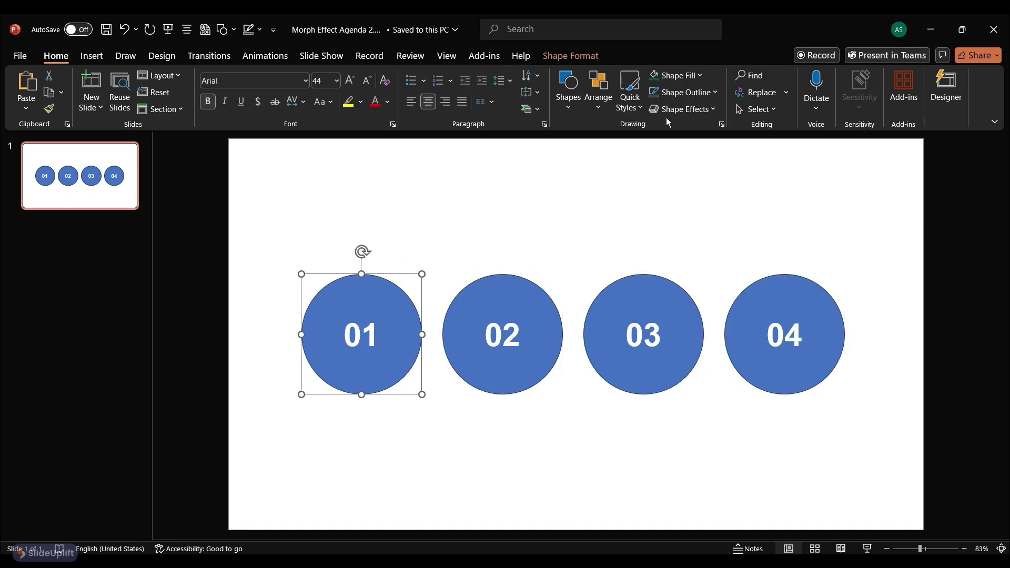
pyautogui.click(684, 81)
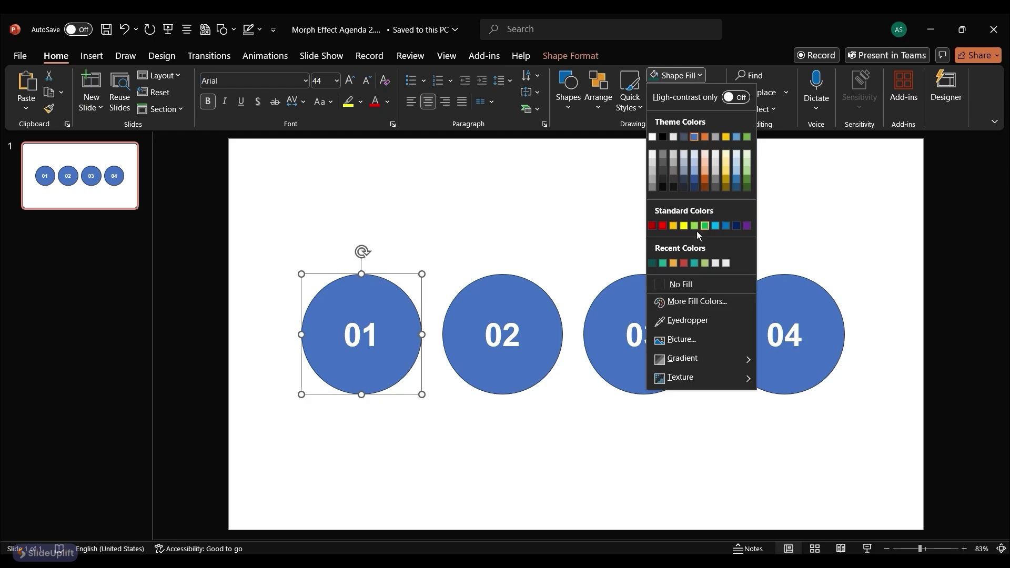
pyautogui.click(684, 264)
pyautogui.press('Tab')
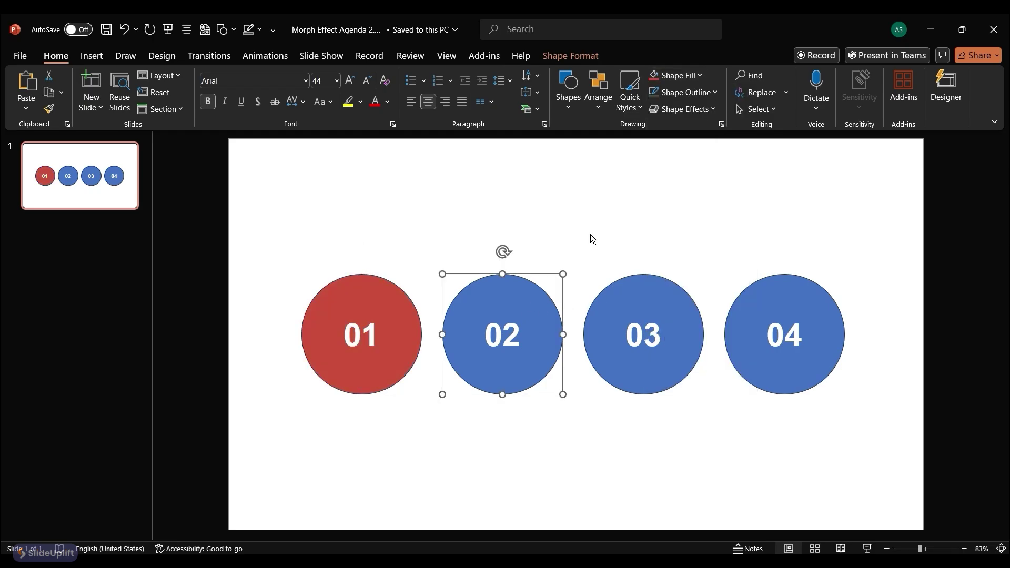
pyautogui.click(679, 76)
pyautogui.click(684, 263)
pyautogui.press('Tab')
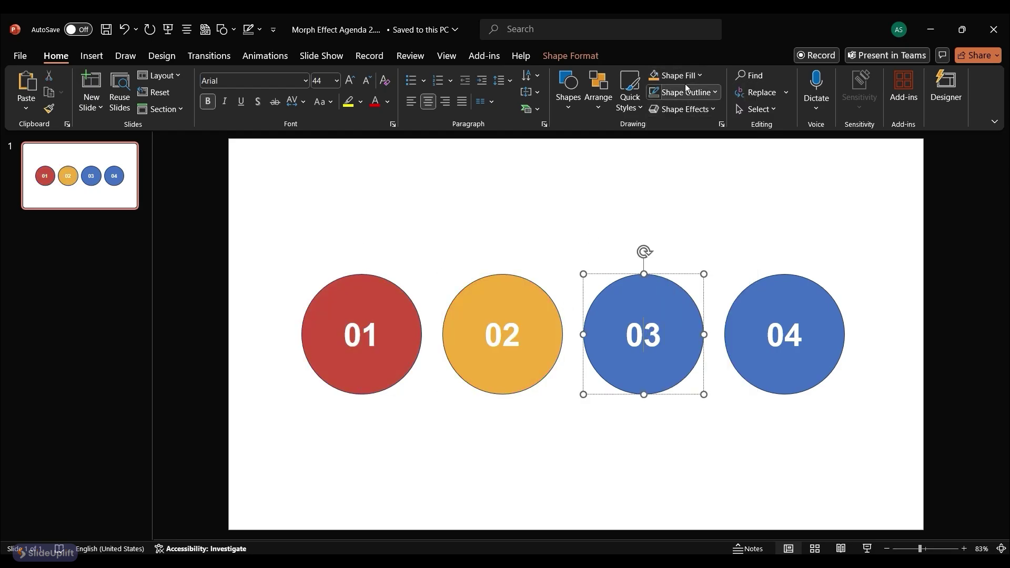
pyautogui.click(686, 77)
pyautogui.click(684, 263)
pyautogui.press('Tab')
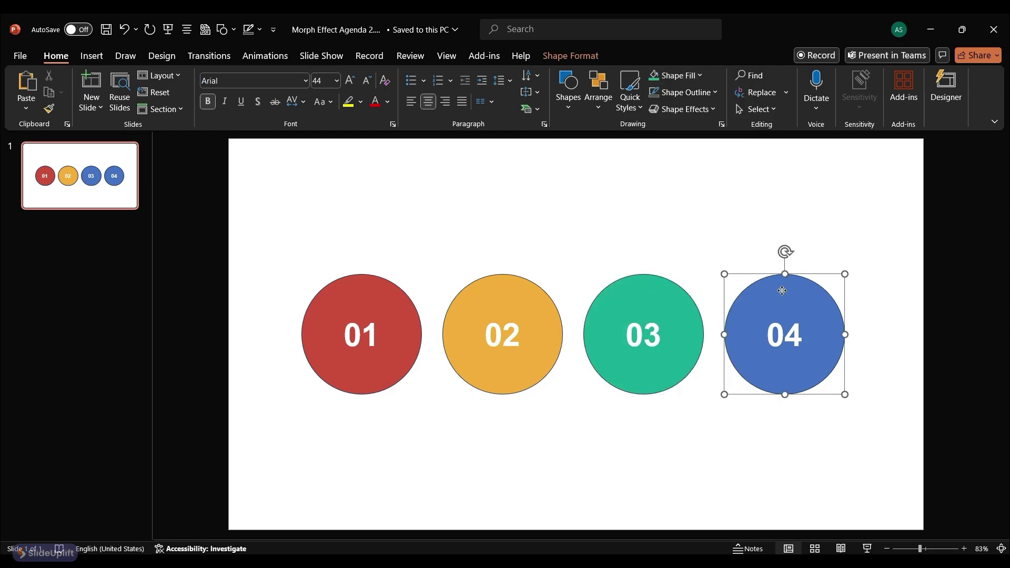
pyautogui.click(677, 78)
pyautogui.click(685, 264)
# Remove the outlines from all four circles
pyautogui.click(418, 296)
pyautogui.keyDown('shift'); pyautogui.click(401, 302); pyautogui.keyUp('shift')
pyautogui.keyDown('shift'); pyautogui.click(496, 298); pyautogui.keyUp('shift')
pyautogui.keyDown('shift'); pyautogui.click(627, 294); pyautogui.keyUp('shift')
pyautogui.keyDown('shift'); pyautogui.click(768, 295); pyautogui.keyUp('shift')
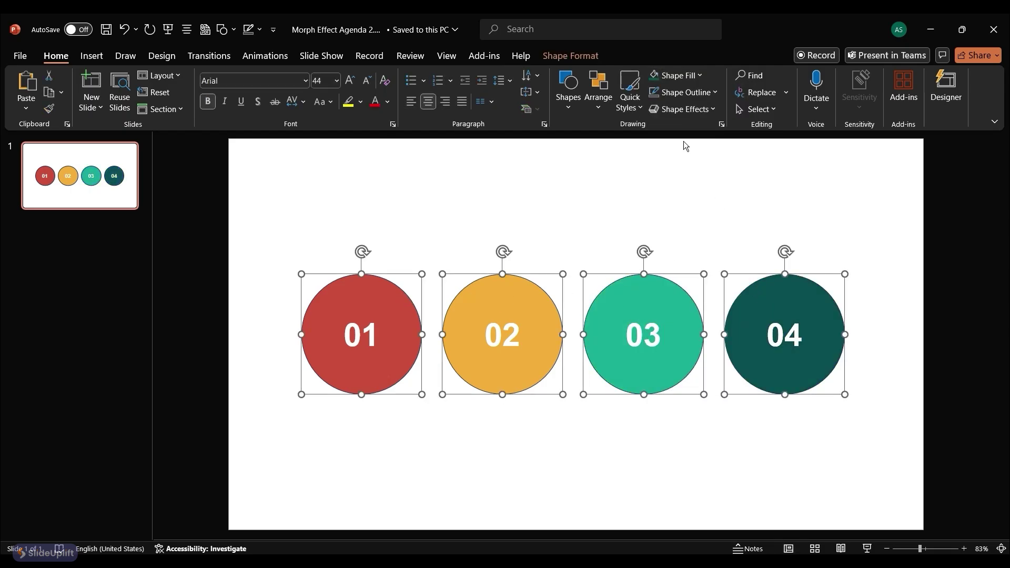
pyautogui.click(705, 93)
pyautogui.click(684, 299)
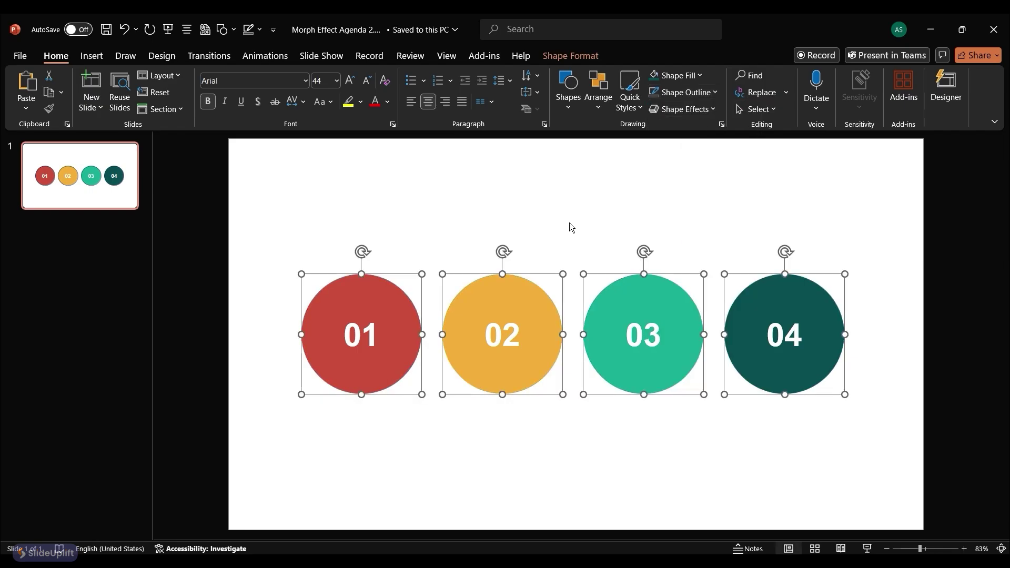
# Fill the slide background with the picture 7xm.xyz721954.jpg
pyautogui.click(569, 223)
pyautogui.rightClick(569, 223)
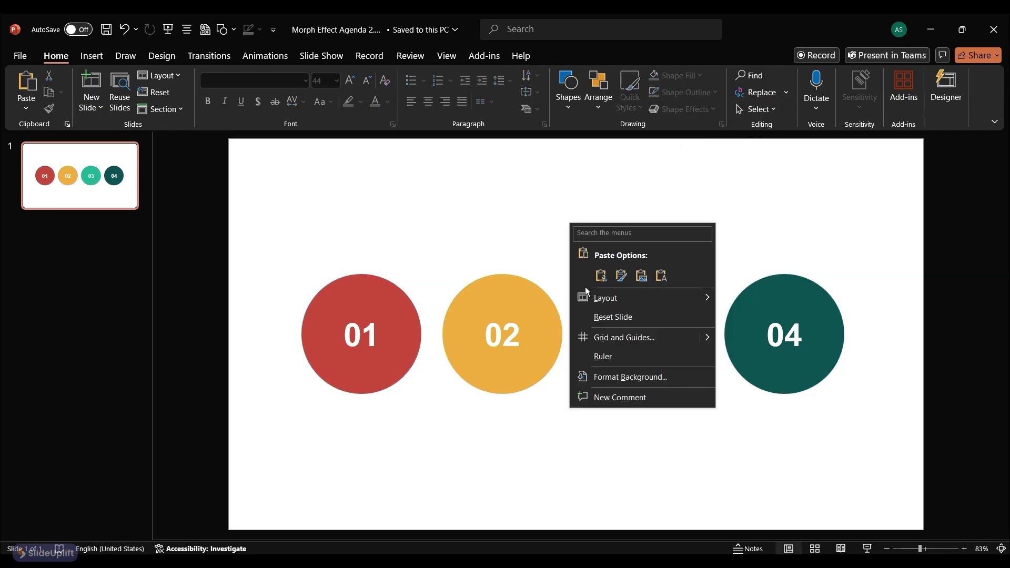
pyautogui.click(601, 377)
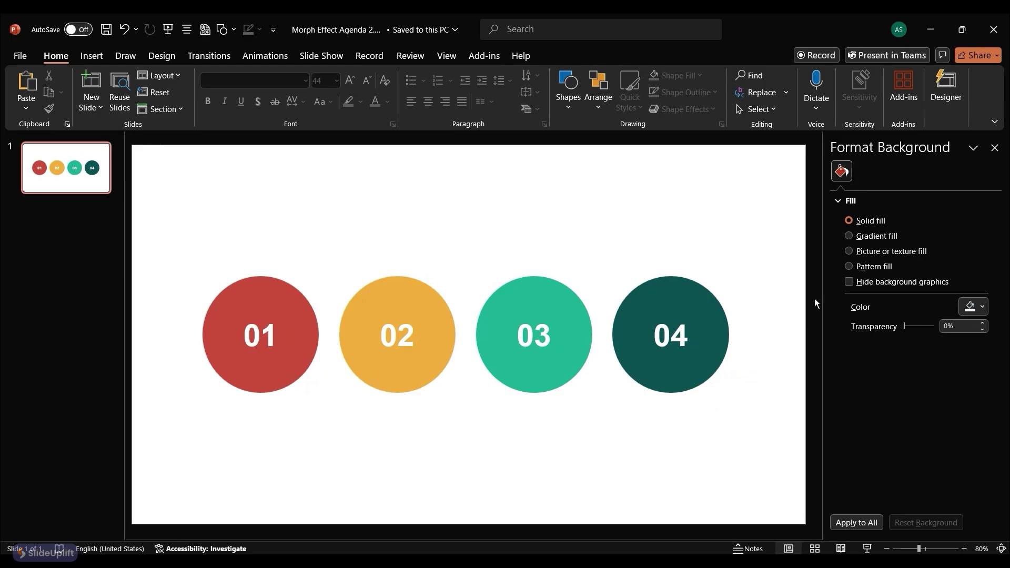
pyautogui.click(876, 250)
pyautogui.click(870, 322)
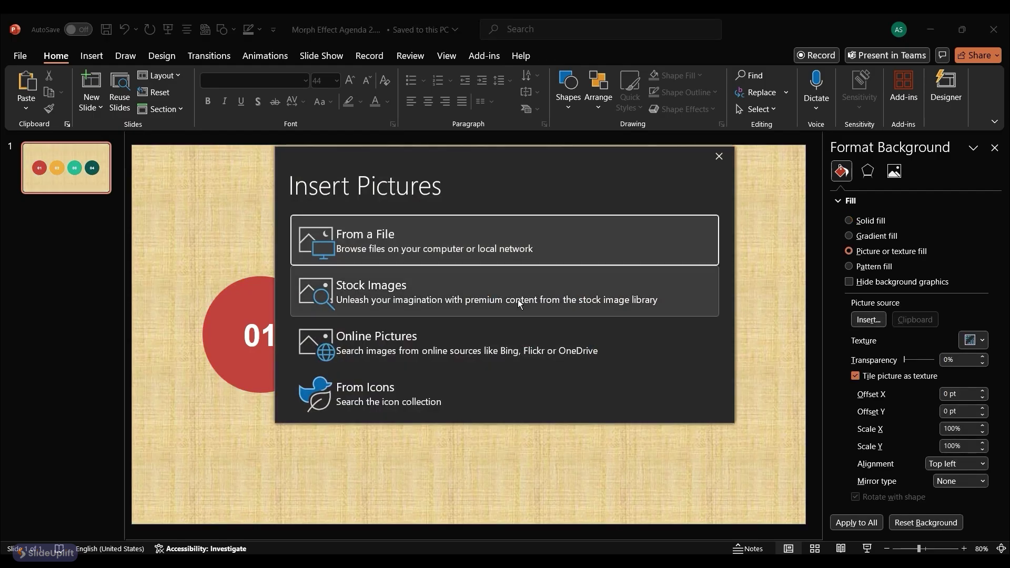
pyautogui.click(391, 248)
pyautogui.click(459, 293)
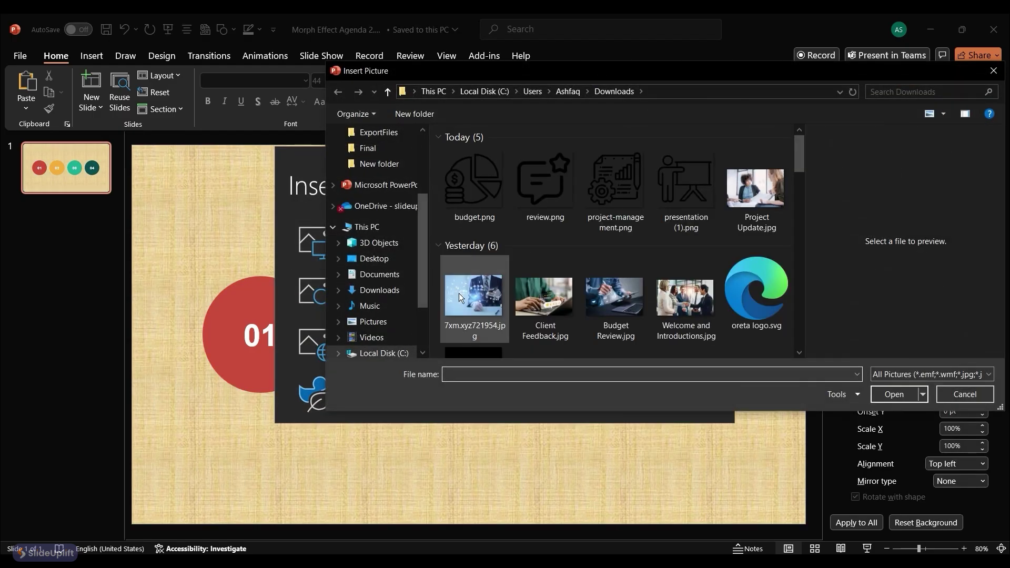
pyautogui.click(895, 394)
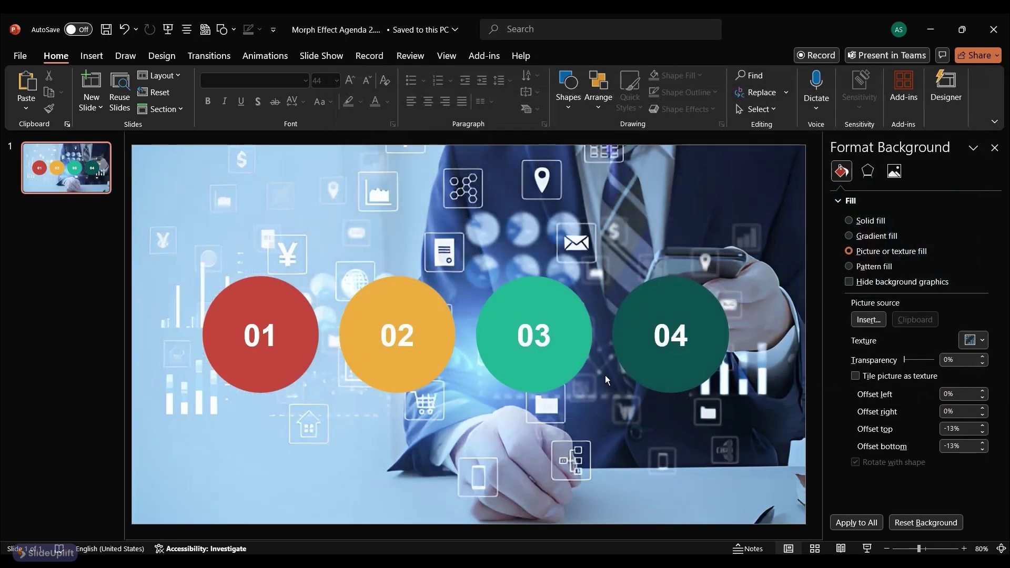
pyautogui.click(569, 97)
pyautogui.click(589, 140)
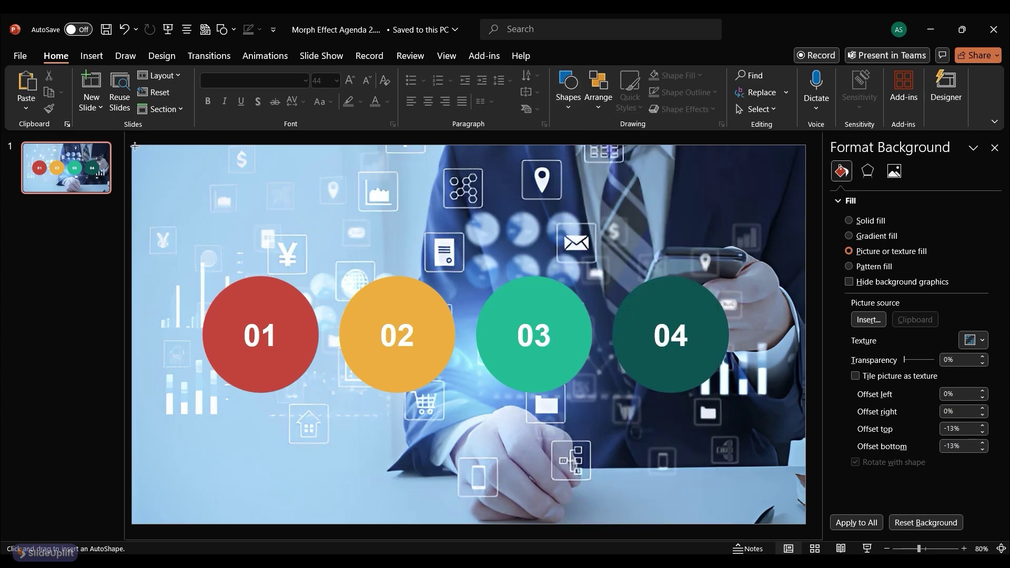
# Draw a slide-sized rectangle behind the circles with a horizontal light grey preset gradient
pyautogui.moveTo(131, 144); pyautogui.dragTo(806, 527)
pyautogui.rightClick(495, 234)
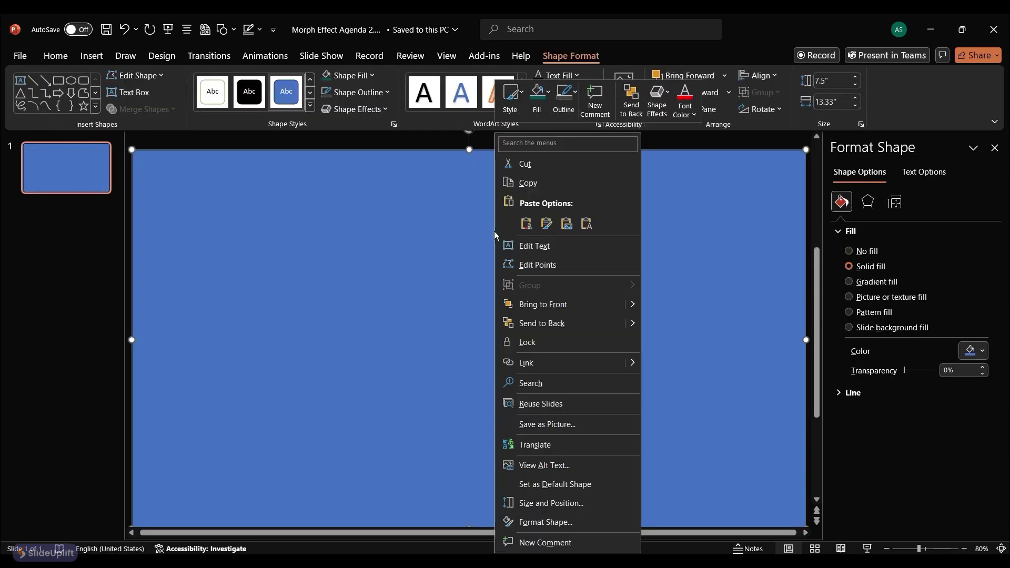
pyautogui.click(552, 324)
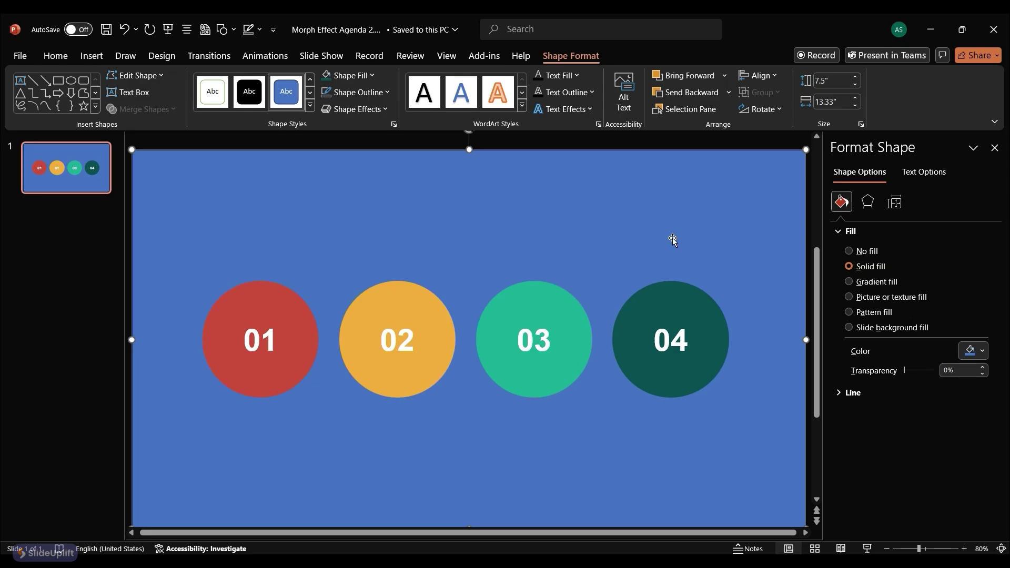
pyautogui.click(873, 283)
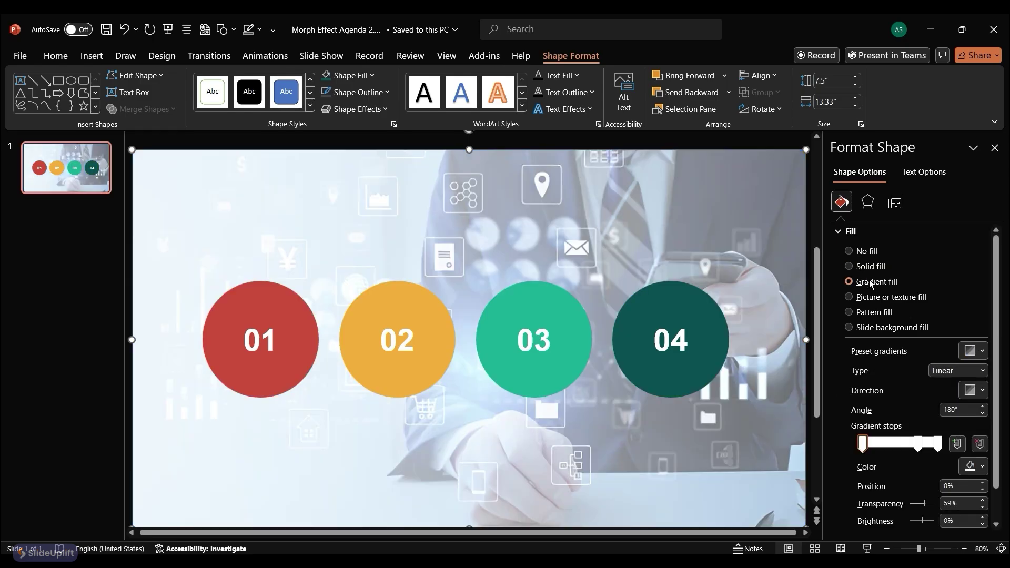
pyautogui.click(984, 353)
pyautogui.click(892, 377)
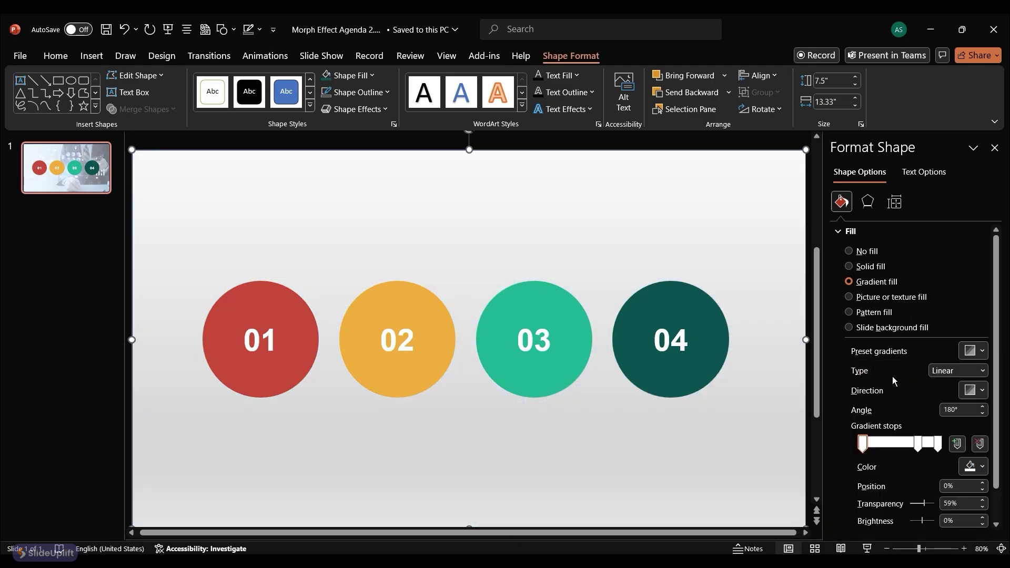
pyautogui.click(978, 392)
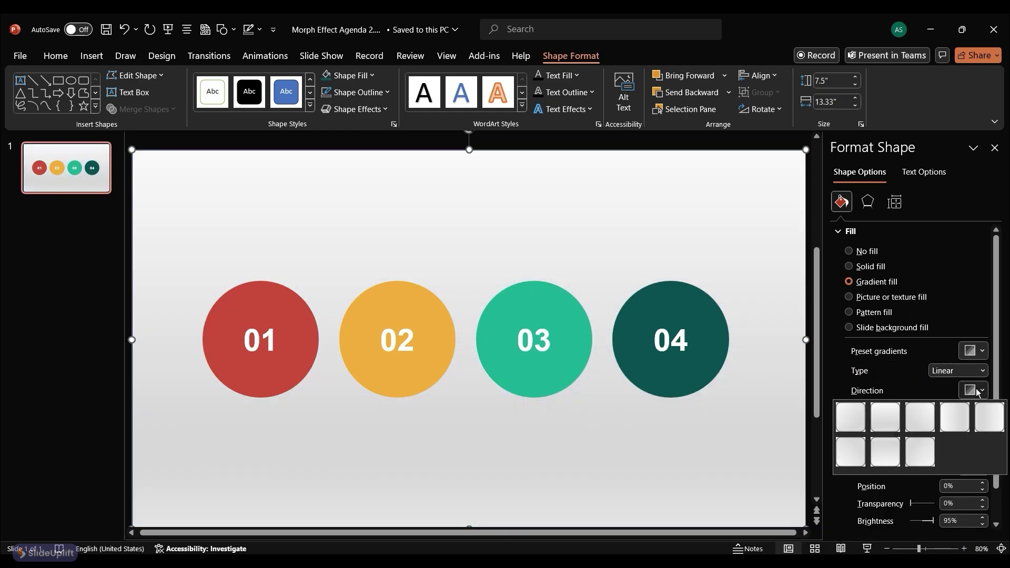
pyautogui.click(988, 423)
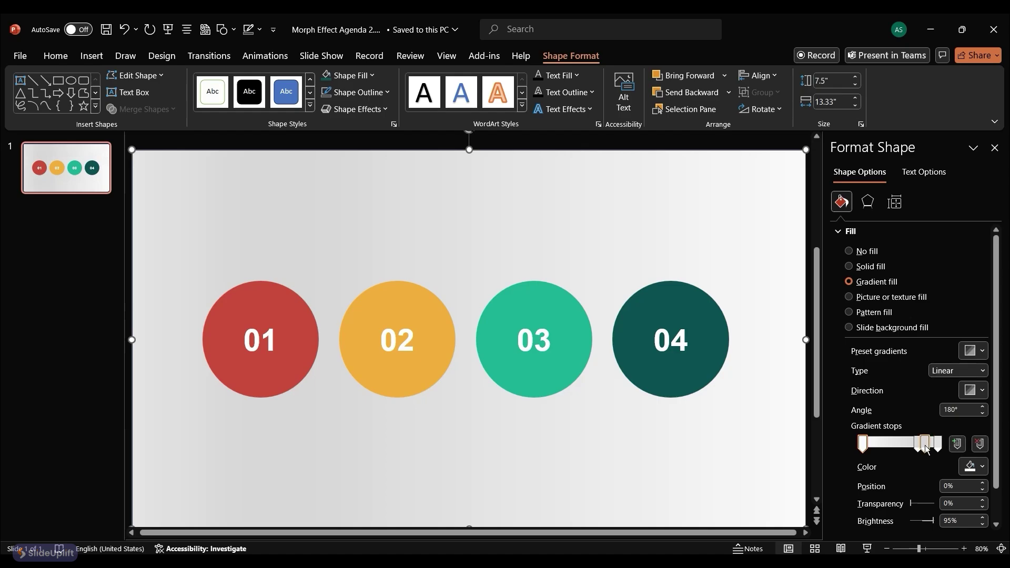
# Make the first, 74% and 100% gradient stops white and partly transparent
pyautogui.click(863, 446)
pyautogui.click(976, 467)
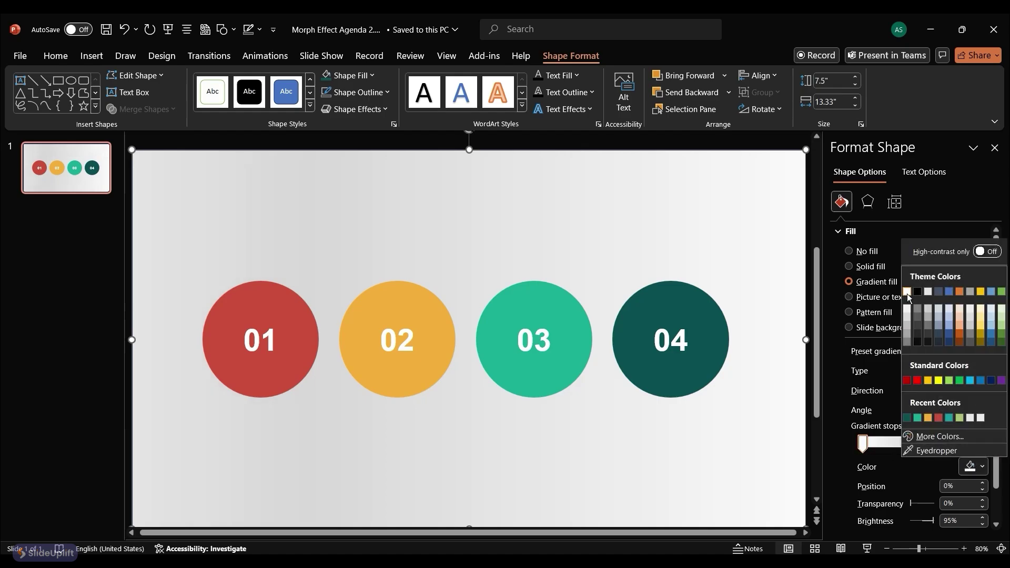
pyautogui.click(907, 292)
pyautogui.moveTo(911, 503); pyautogui.dragTo(927, 505)
pyautogui.click(919, 444)
pyautogui.click(974, 467)
pyautogui.click(908, 293)
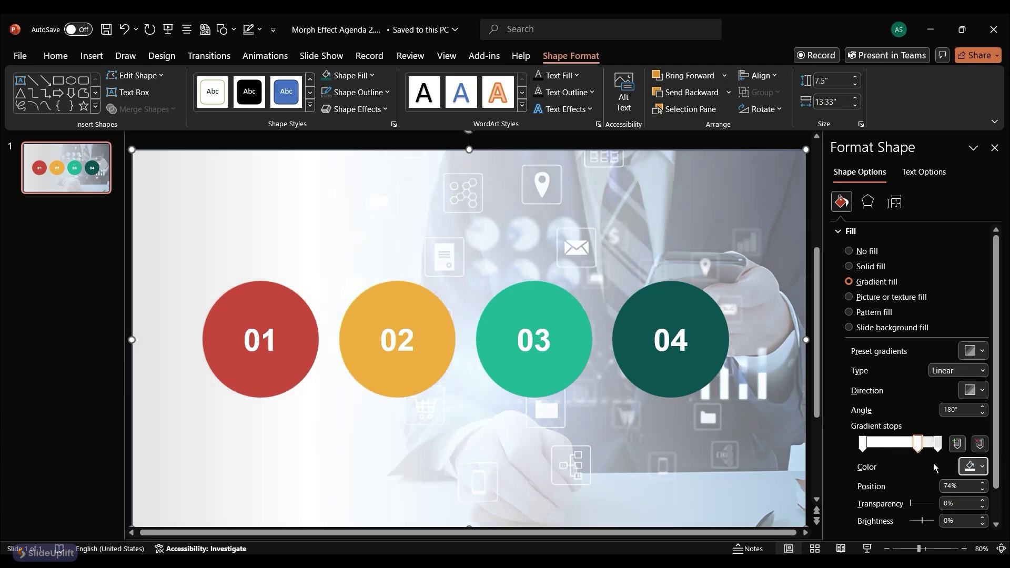
pyautogui.moveTo(912, 503); pyautogui.dragTo(917, 504)
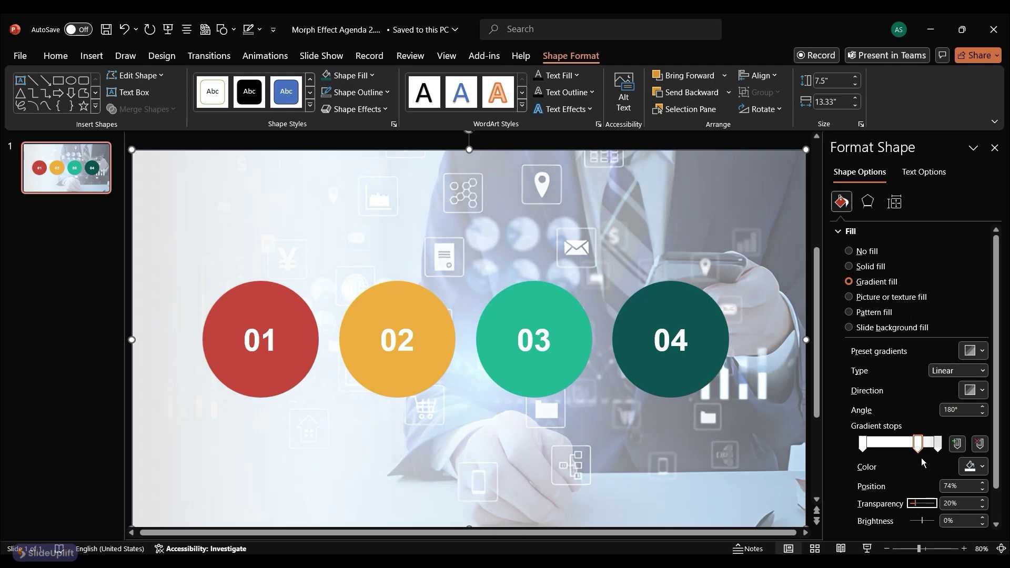
pyautogui.click(937, 445)
pyautogui.click(974, 467)
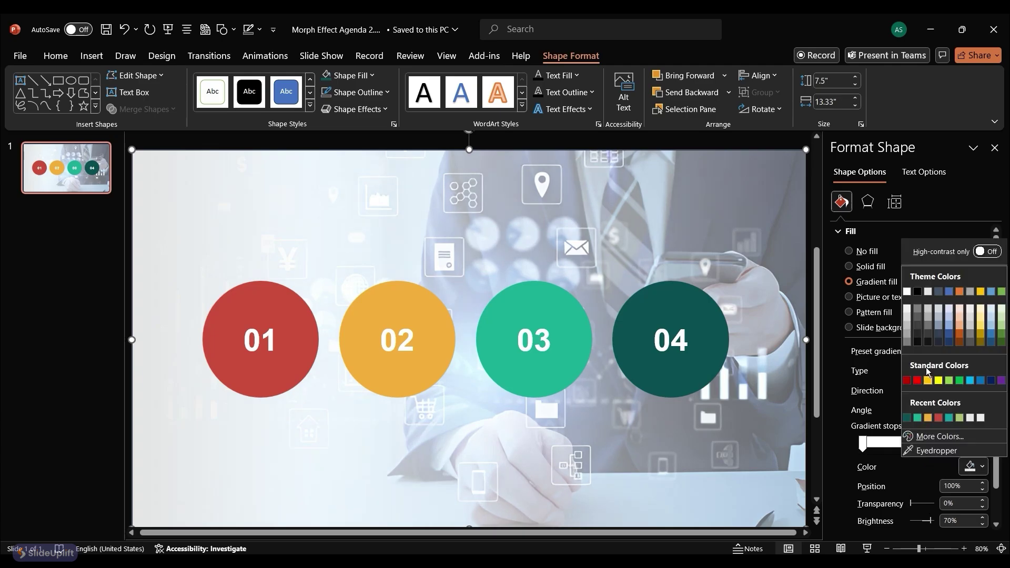
pyautogui.click(905, 301)
pyautogui.moveTo(911, 503); pyautogui.dragTo(917, 504)
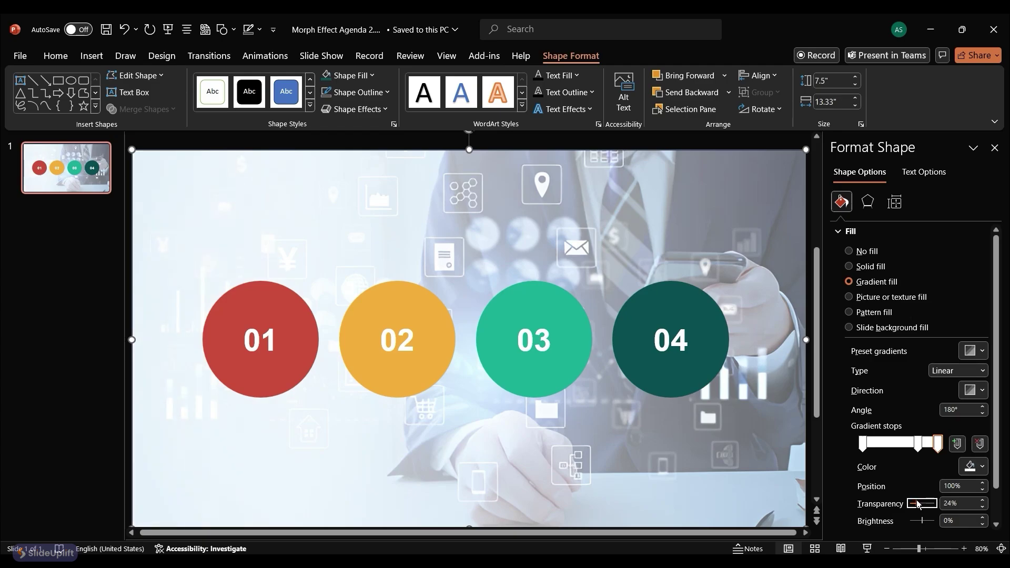
# Remove the overlay rectangle's outline
pyautogui.click(995, 148)
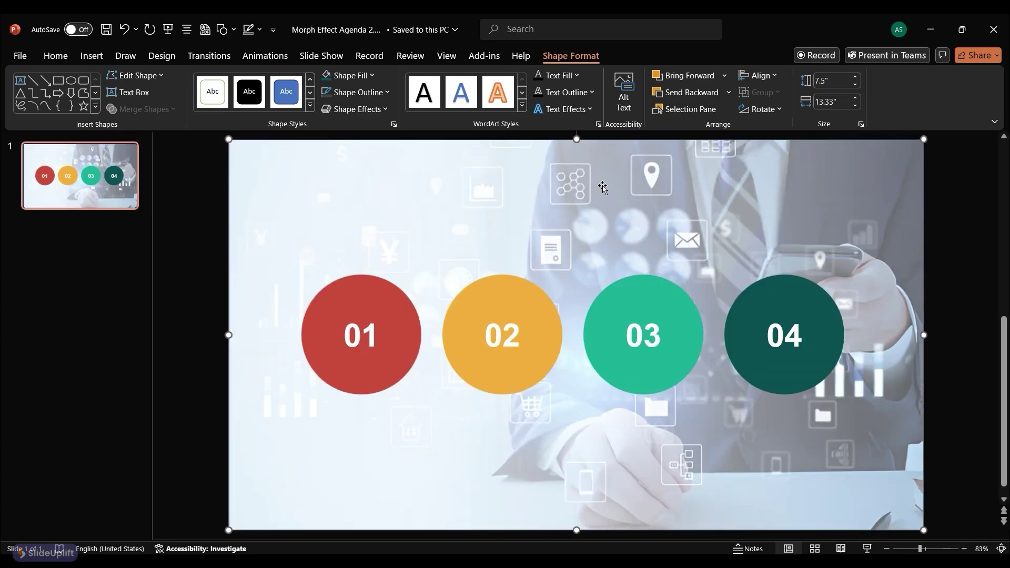
pyautogui.click(358, 92)
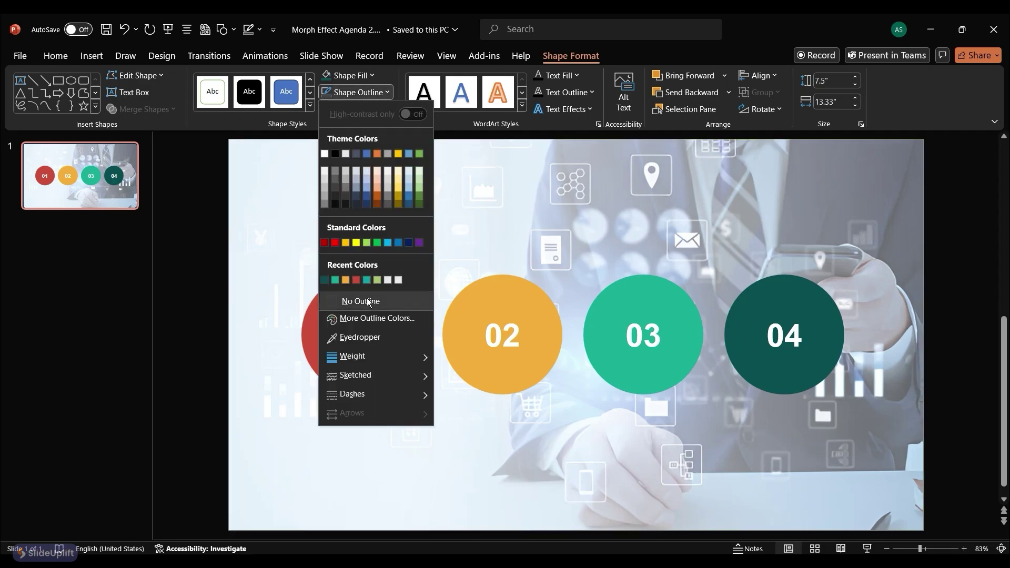
pyautogui.click(347, 301)
# Duplicate slide 1 to create slide 2
pyautogui.click(208, 229)
pyautogui.click(103, 198)
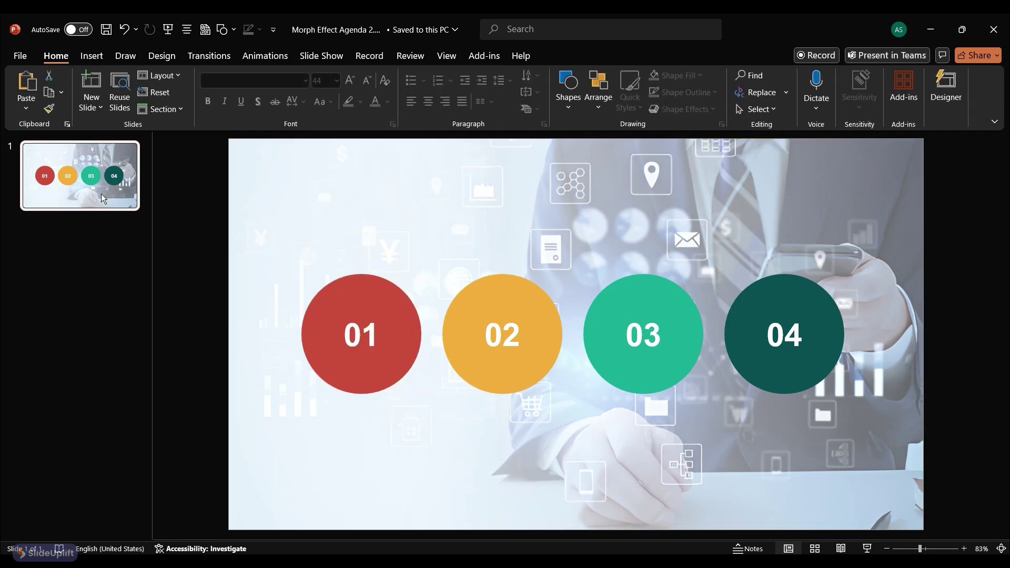
pyautogui.hotkey('ctrl', 'd')
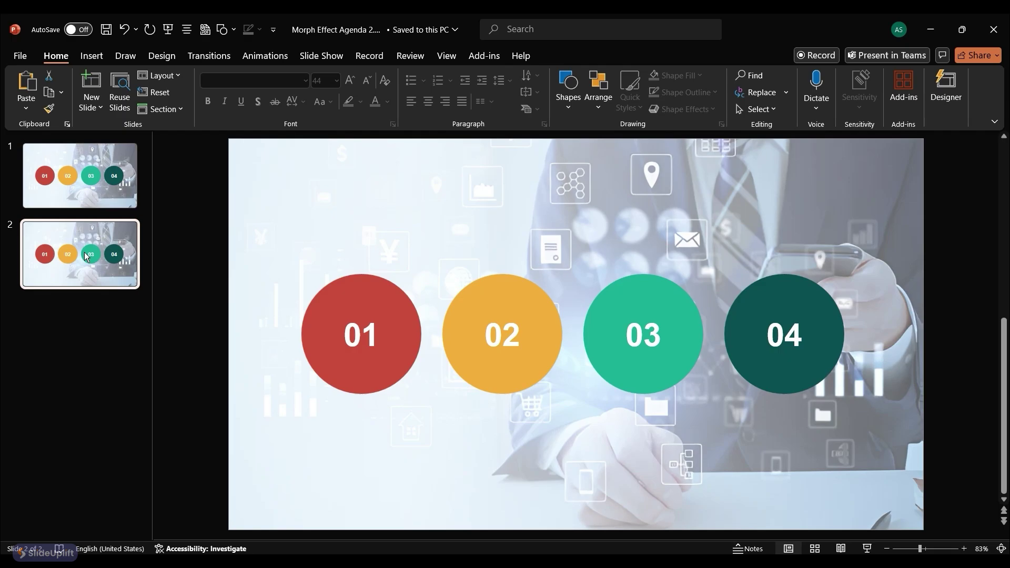
# Select all four circles on slide 2 and shrink them around their centres
pyautogui.click(351, 308)
pyautogui.keyDown('shift'); pyautogui.click(542, 311); pyautogui.keyUp('shift')
pyautogui.keyDown('shift'); pyautogui.click(661, 311); pyautogui.keyUp('shift')
pyautogui.keyDown('shift'); pyautogui.click(804, 309); pyautogui.keyUp('shift')
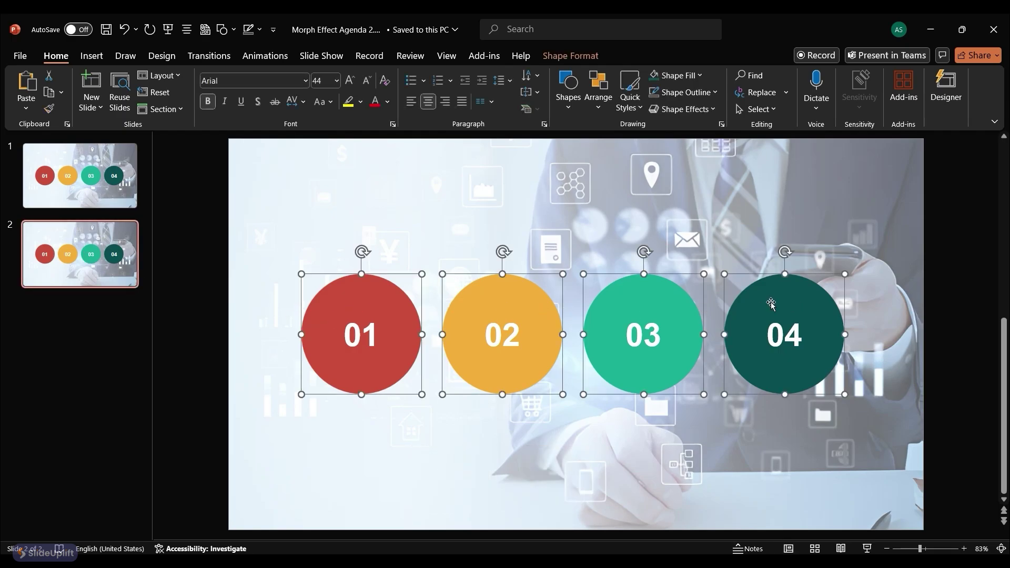
pyautogui.moveTo(563, 275); pyautogui.dragTo(544, 307)
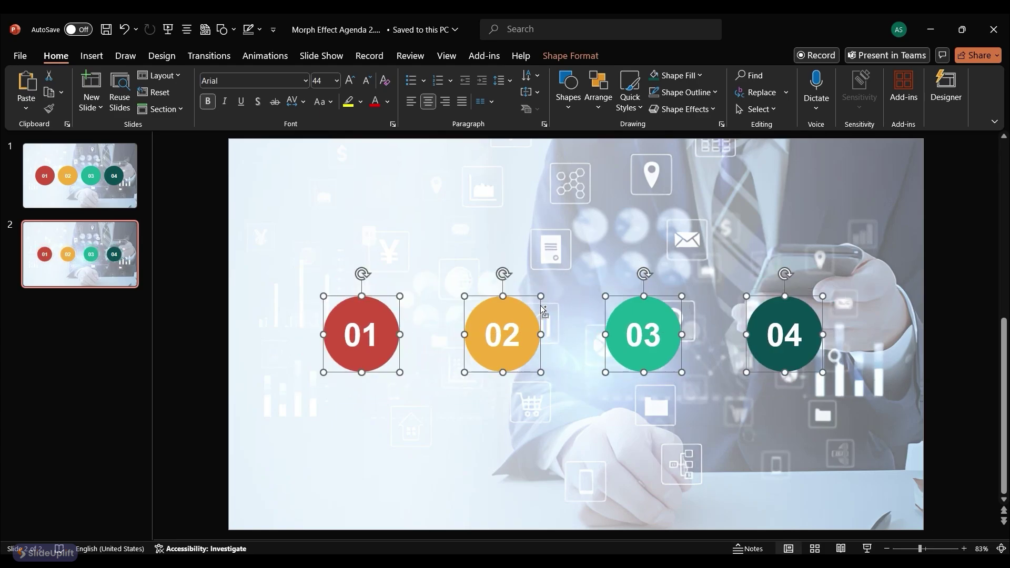
pyautogui.click(210, 334)
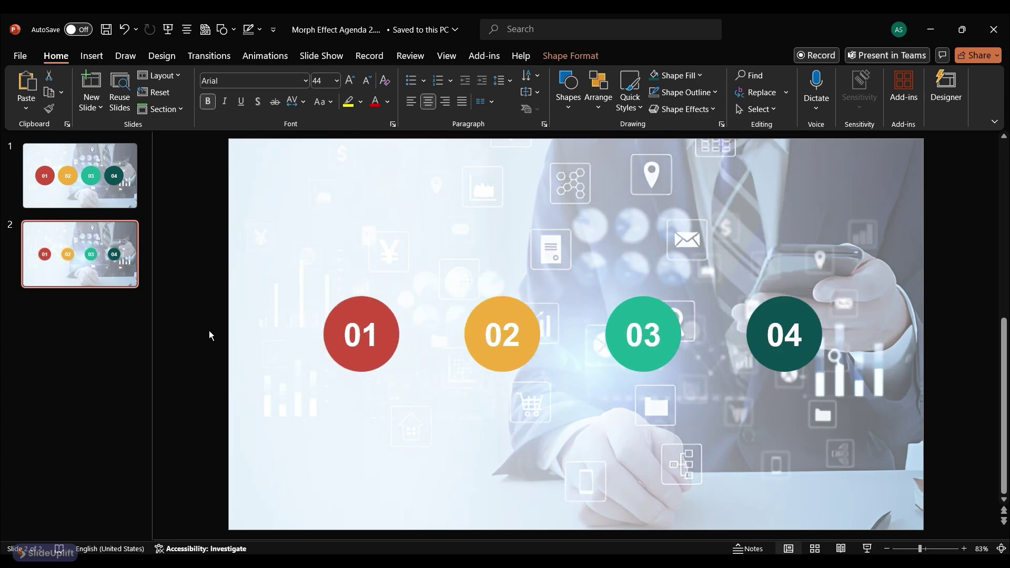
pyautogui.click(362, 361)
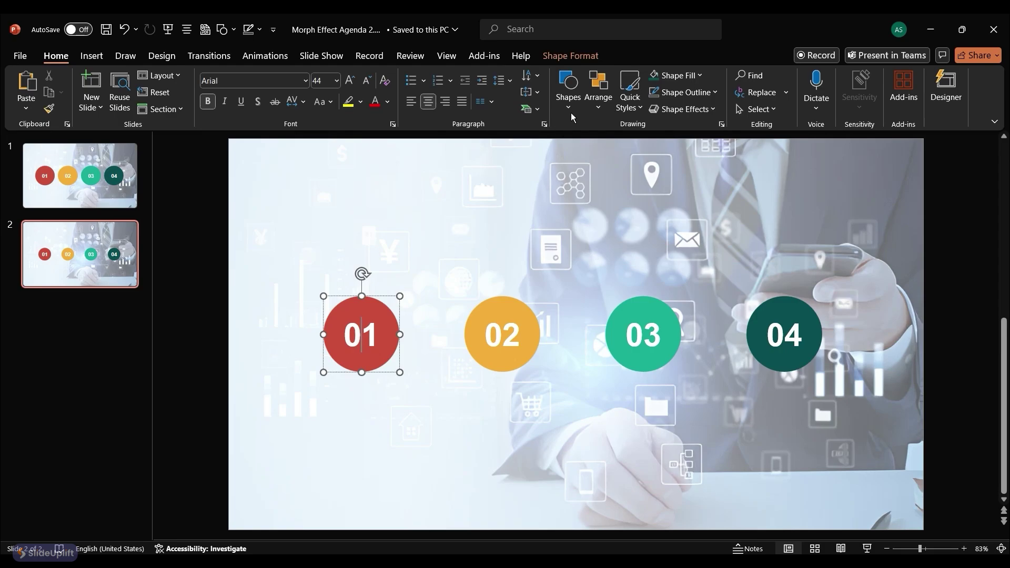
pyautogui.click(569, 90)
# Add text boxes below the circles with 'Welcome and Introductions' and 'Brief meeting overview and objectives'
pyautogui.click(562, 140)
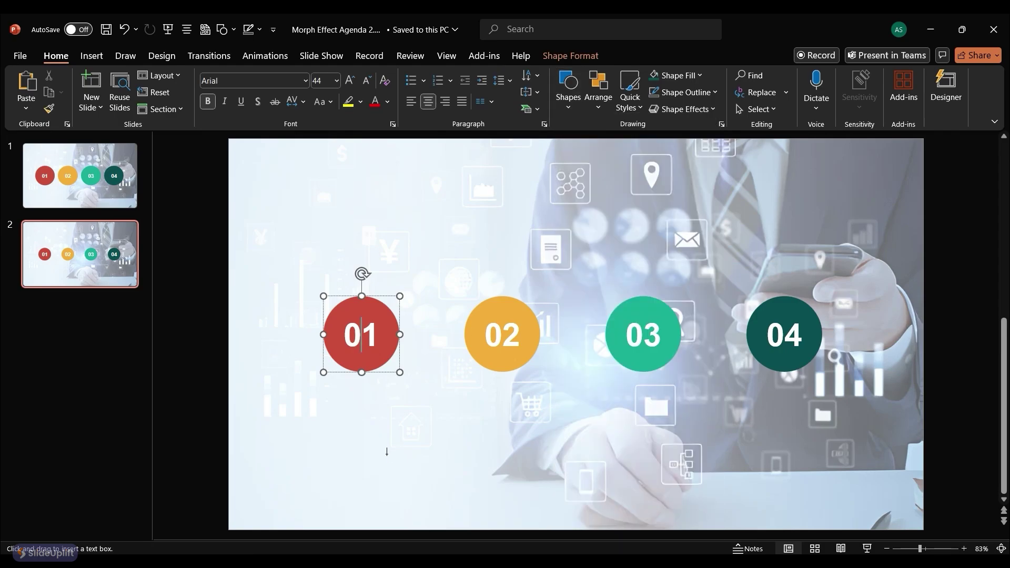
pyautogui.moveTo(388, 400); pyautogui.dragTo(606, 424)
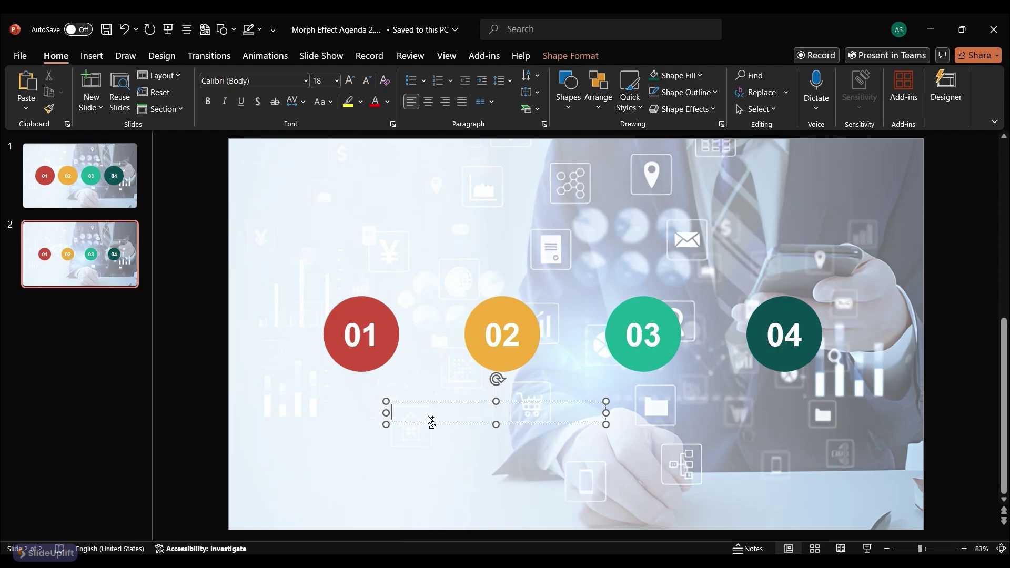
pyautogui.write('Welcome and Introductions')
pyautogui.press('BackSpace')
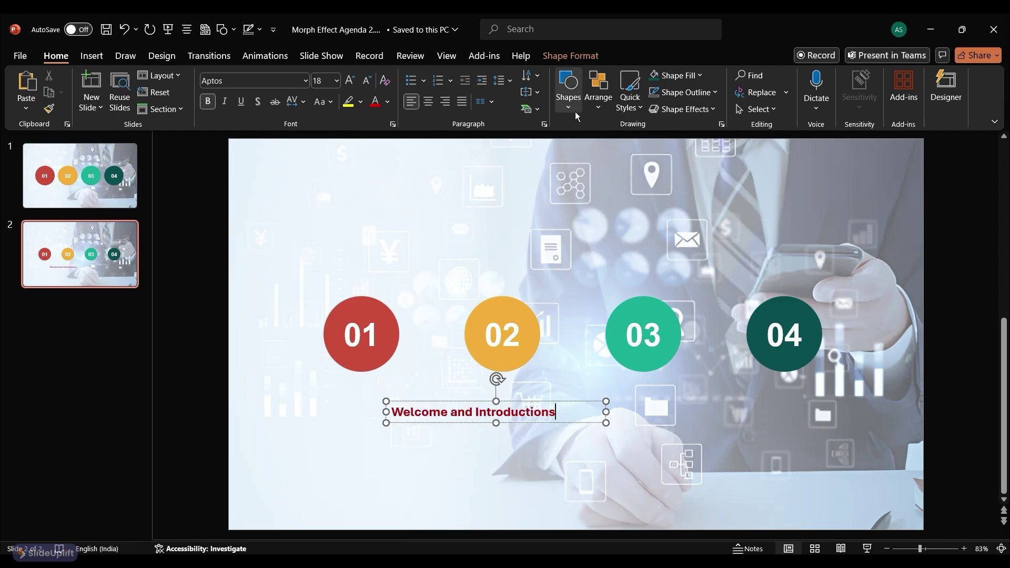
pyautogui.click(569, 90)
pyautogui.click(571, 143)
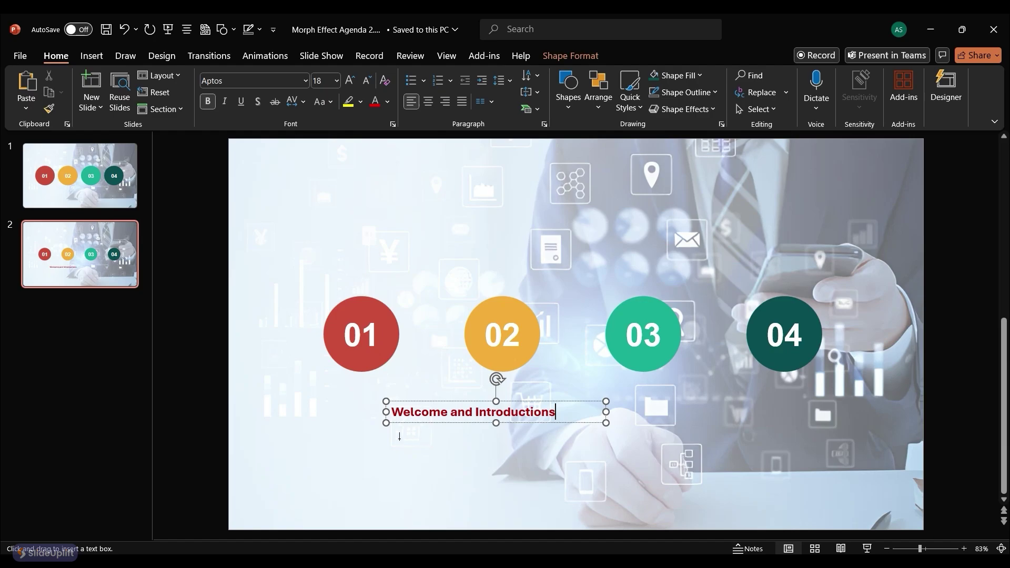
pyautogui.moveTo(387, 431); pyautogui.dragTo(608, 461)
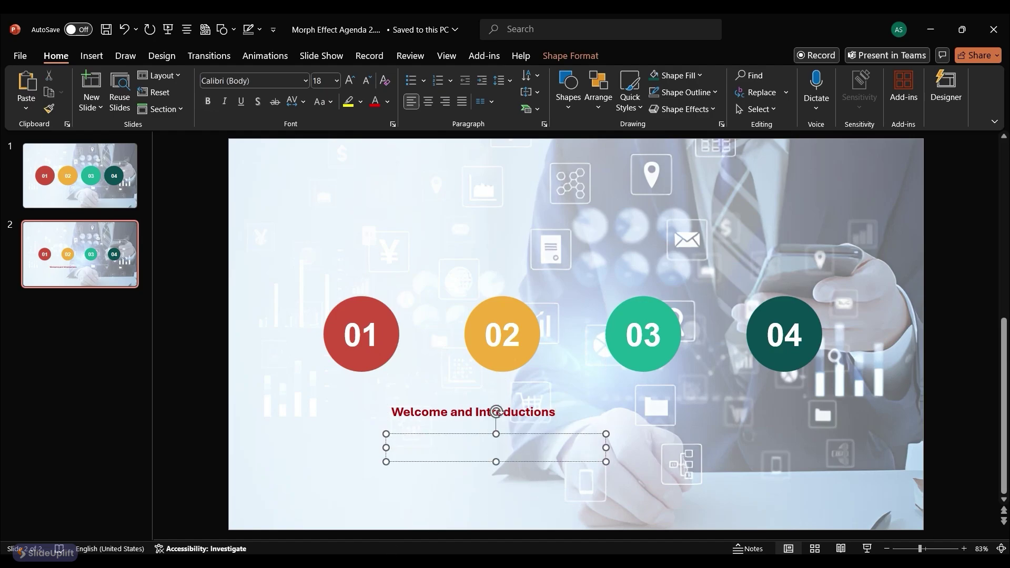
pyautogui.write('Brief meeting overview and objectives')
pyautogui.press('Escape')
# Set the title to 28 pt and body to 24 pt, widening and repositioning both boxes
pyautogui.keyDown('shift'); pyautogui.click(474, 412); pyautogui.keyUp('shift')
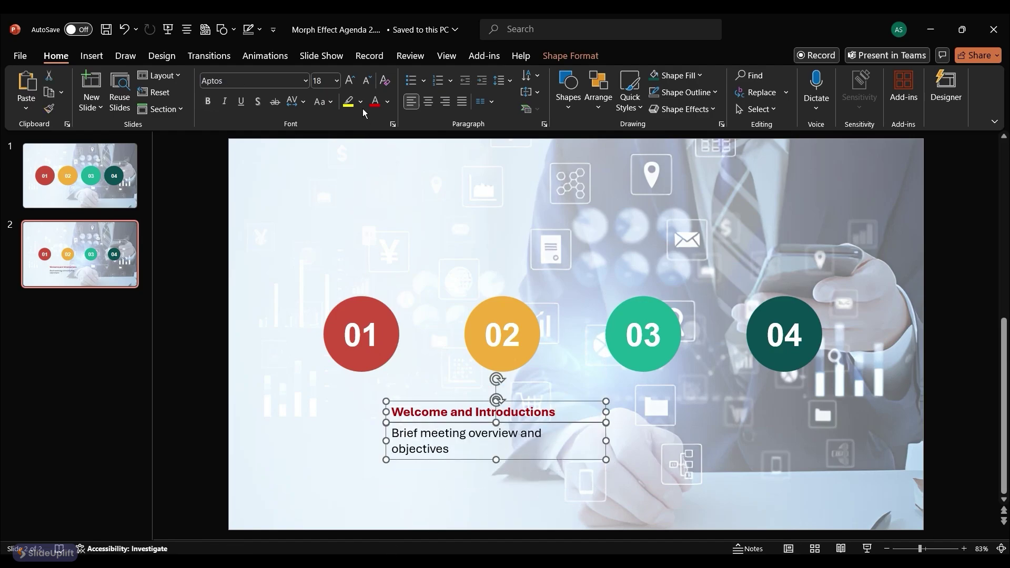
pyautogui.click(350, 80)
pyautogui.click(350, 80)
pyautogui.click(350, 80)
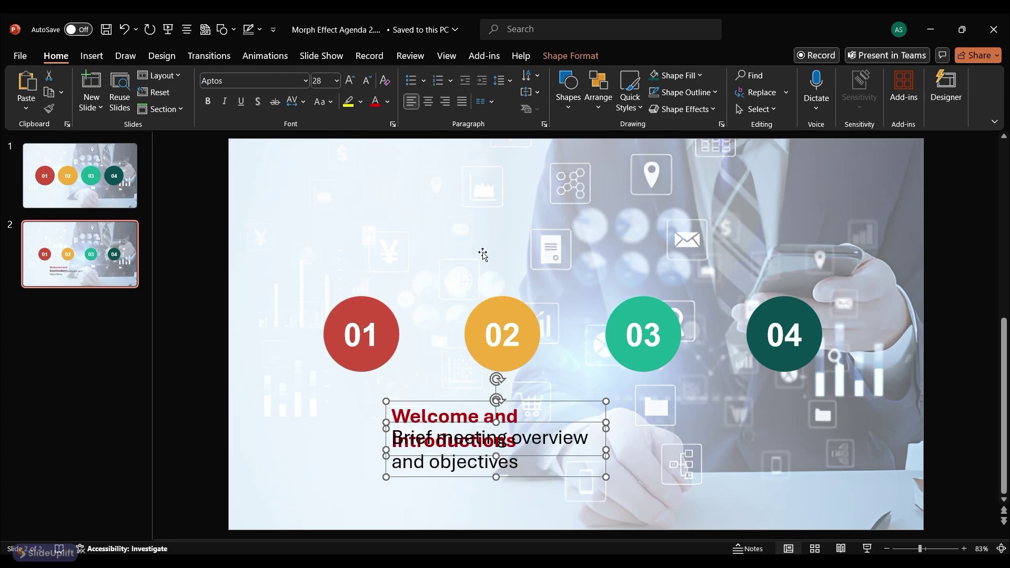
pyautogui.moveTo(608, 450); pyautogui.dragTo(662, 447)
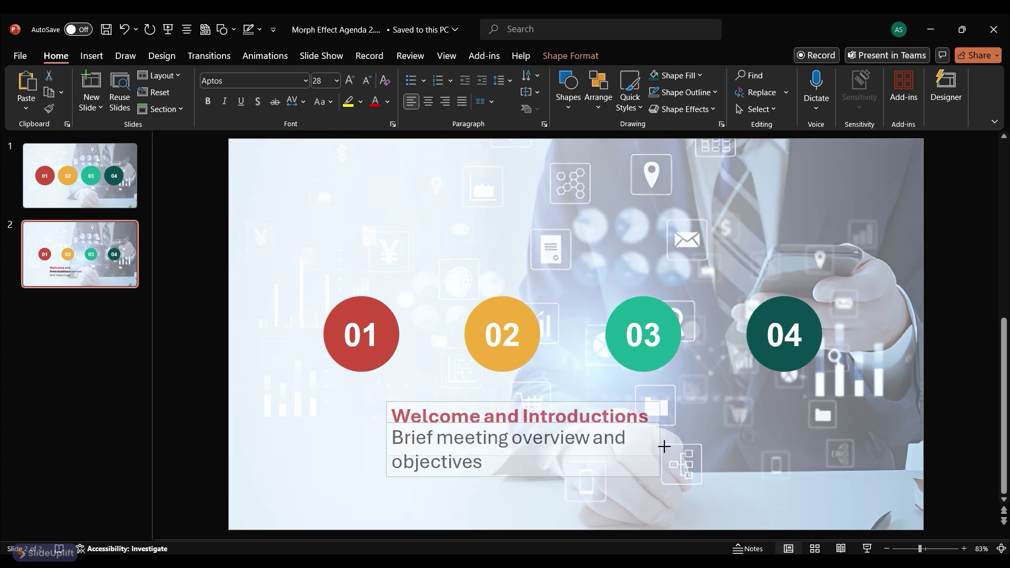
pyautogui.click(472, 479)
pyautogui.click(368, 82)
pyautogui.keyDown('shift'); pyautogui.click(436, 408); pyautogui.keyUp('shift')
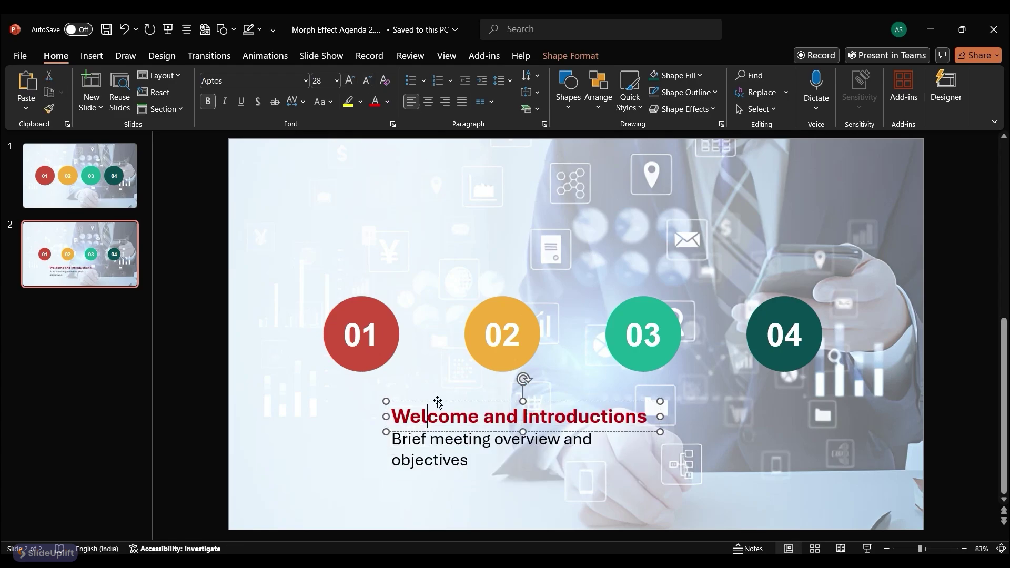
pyautogui.moveTo(419, 477); pyautogui.dragTo(427, 466)
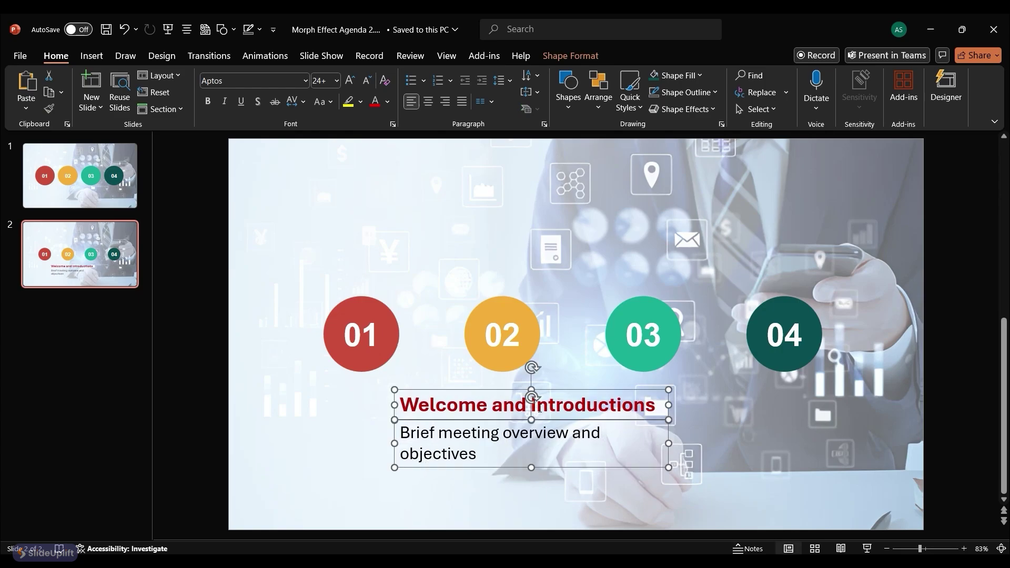
# Colour the title with circle 01's red and cut the faded background picture off the slide
pyautogui.tripleClick(539, 409)
pyautogui.click(387, 103)
pyautogui.click(379, 322)
pyautogui.click(396, 330)
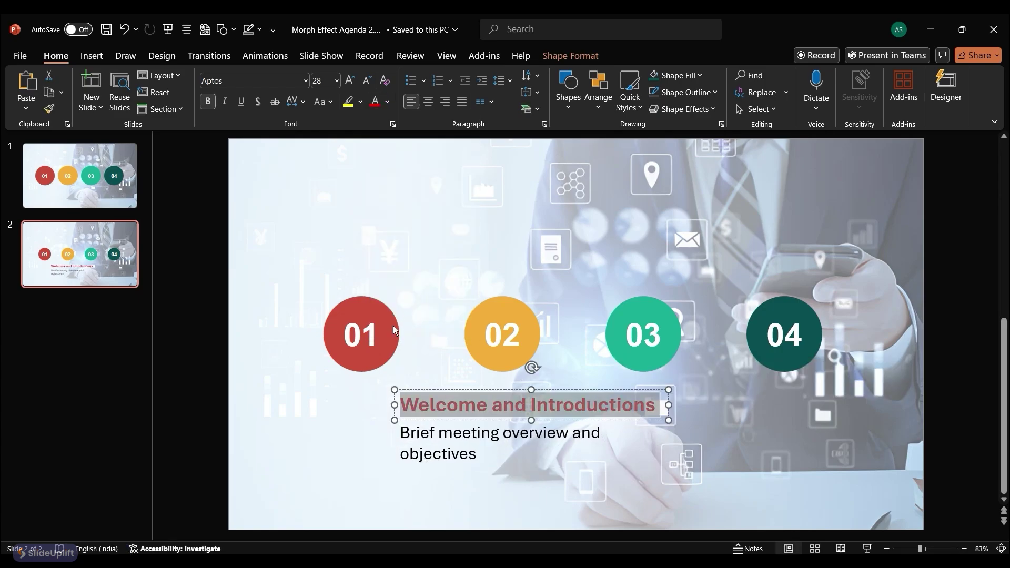
pyautogui.click(437, 406)
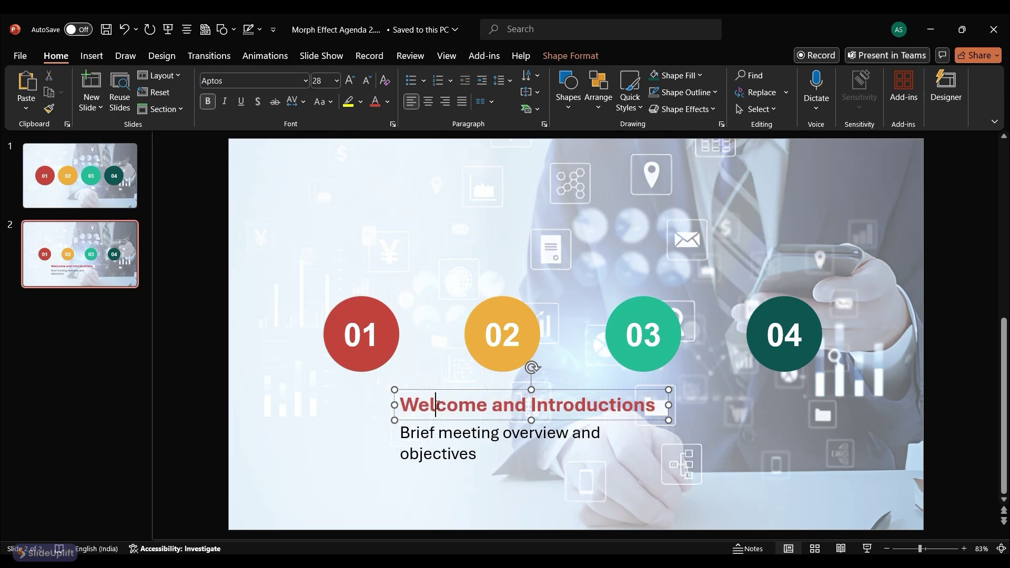
pyautogui.click(563, 269)
pyautogui.hotkey('ctrl', 'x')
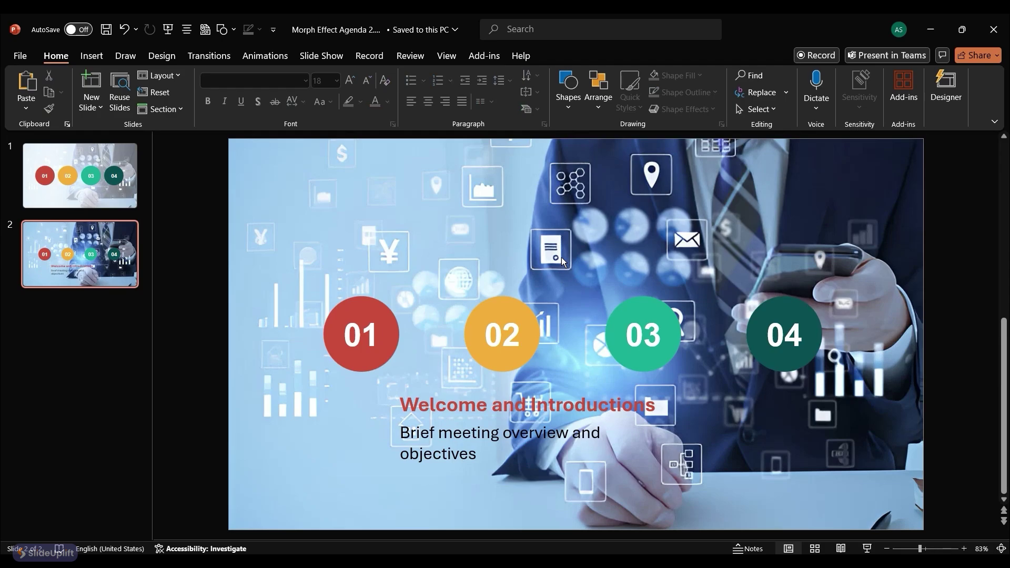
# Set Welcome and Introductions.jpg as slide 2's background and paste the white gradient overlay on top
pyautogui.rightClick(561, 258)
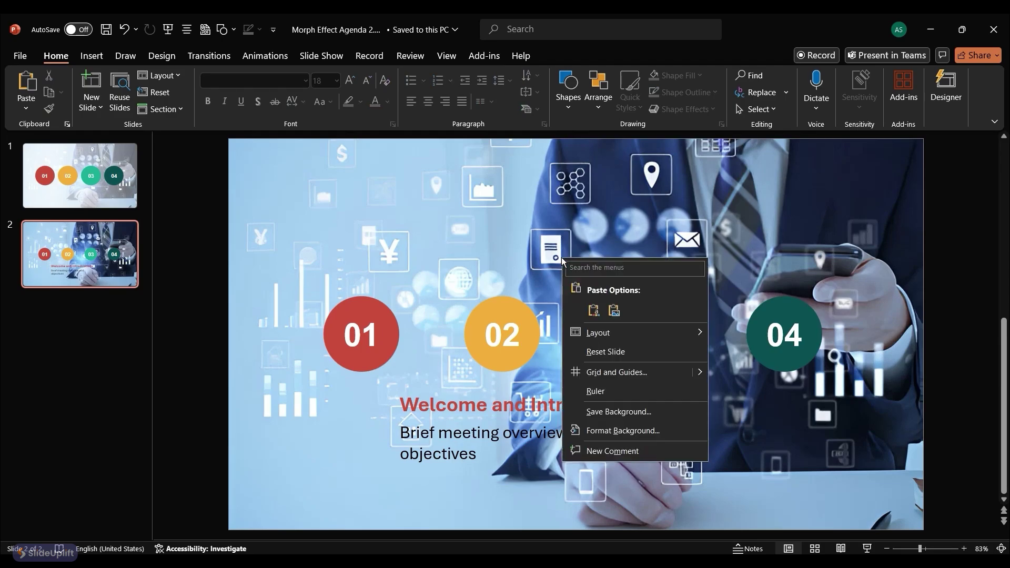
pyautogui.click(591, 432)
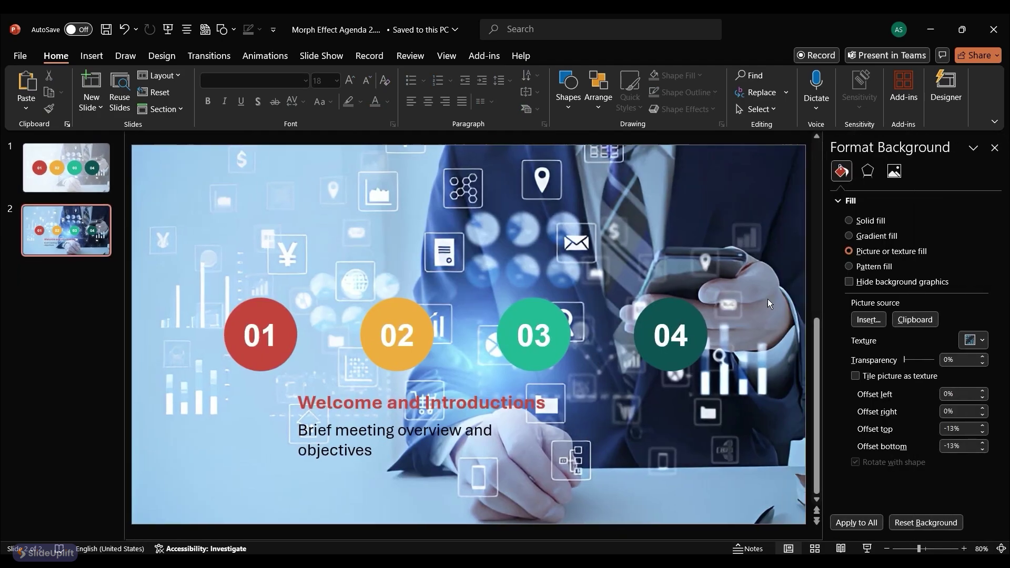
pyautogui.click(873, 320)
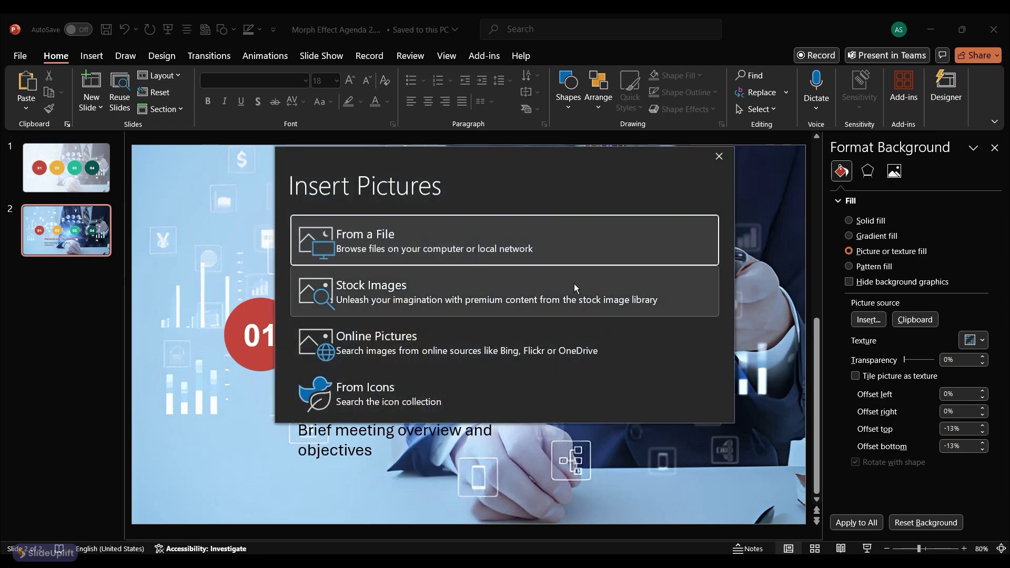
pyautogui.click(412, 250)
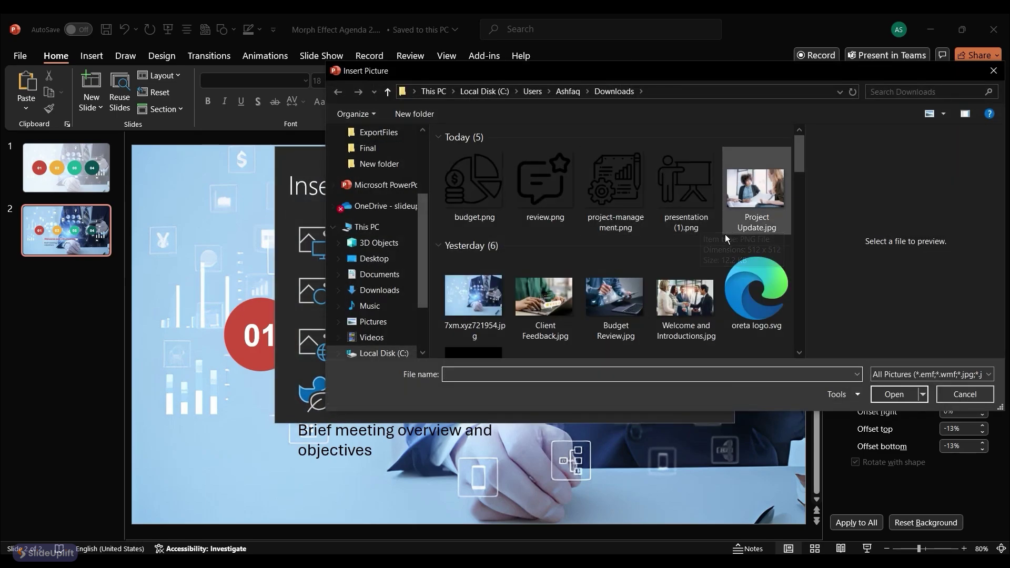
pyautogui.click(700, 301)
pyautogui.click(894, 395)
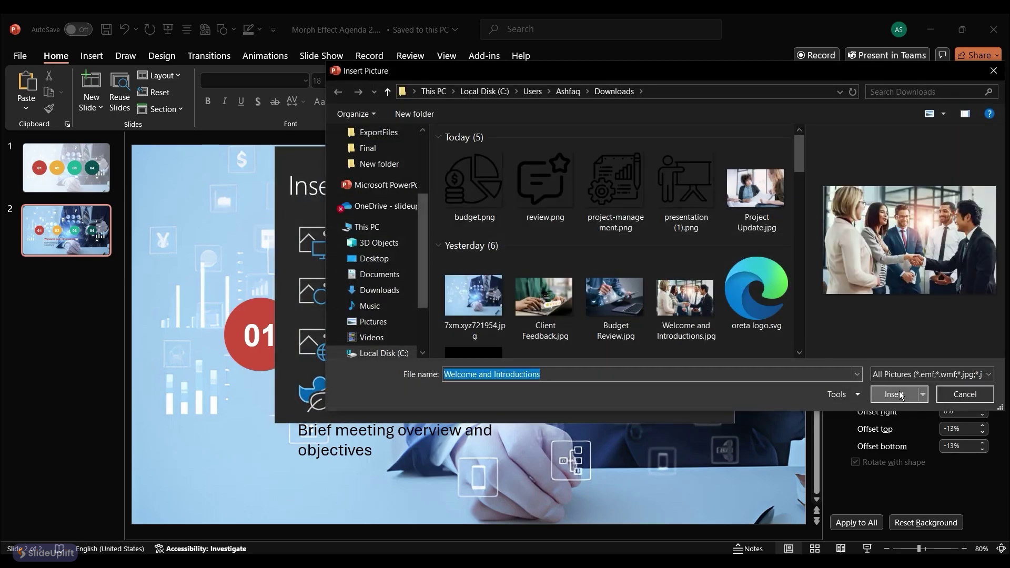
pyautogui.hotkey('ctrl', 'v')
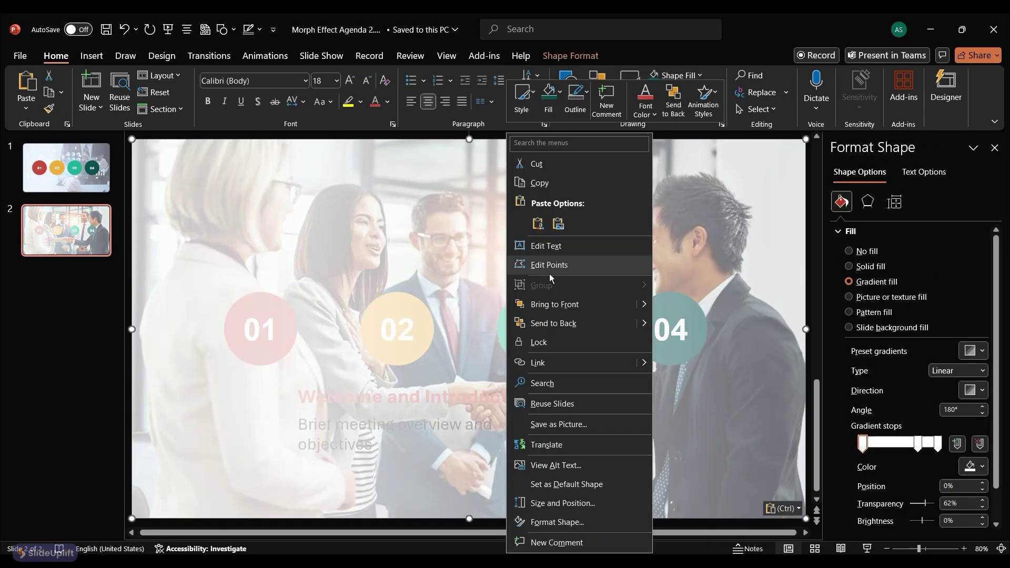
# Send the overlay to the back with a 90° gradient ending in circle 01's red
pyautogui.click(575, 324)
pyautogui.click(973, 391)
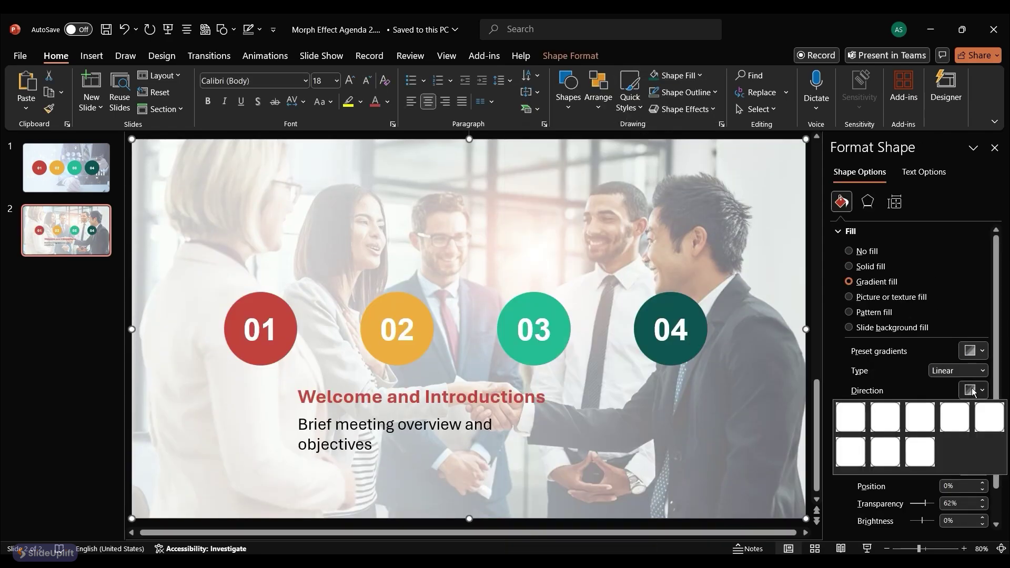
pyautogui.click(896, 417)
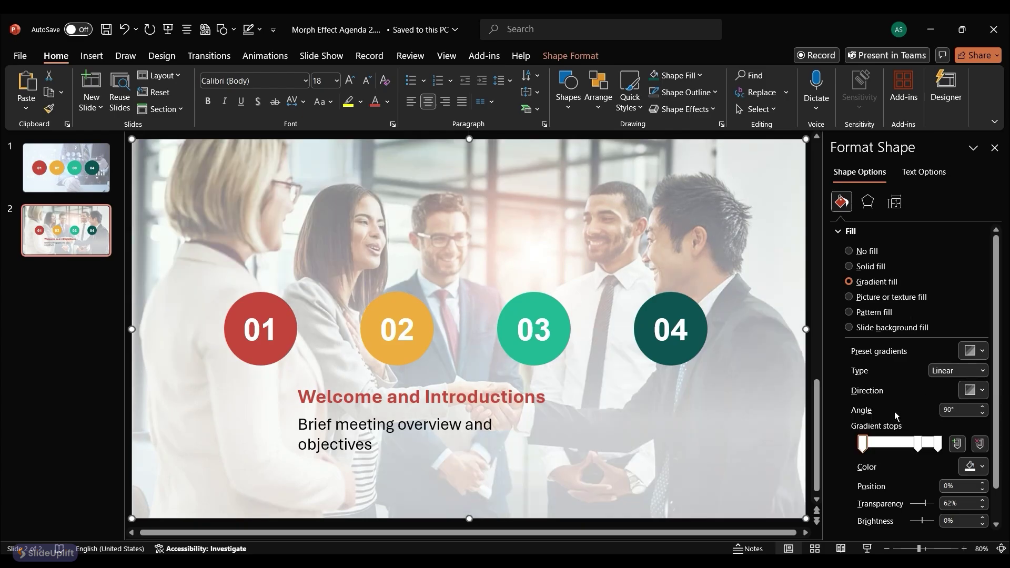
pyautogui.click(982, 467)
pyautogui.click(926, 460)
pyautogui.click(290, 338)
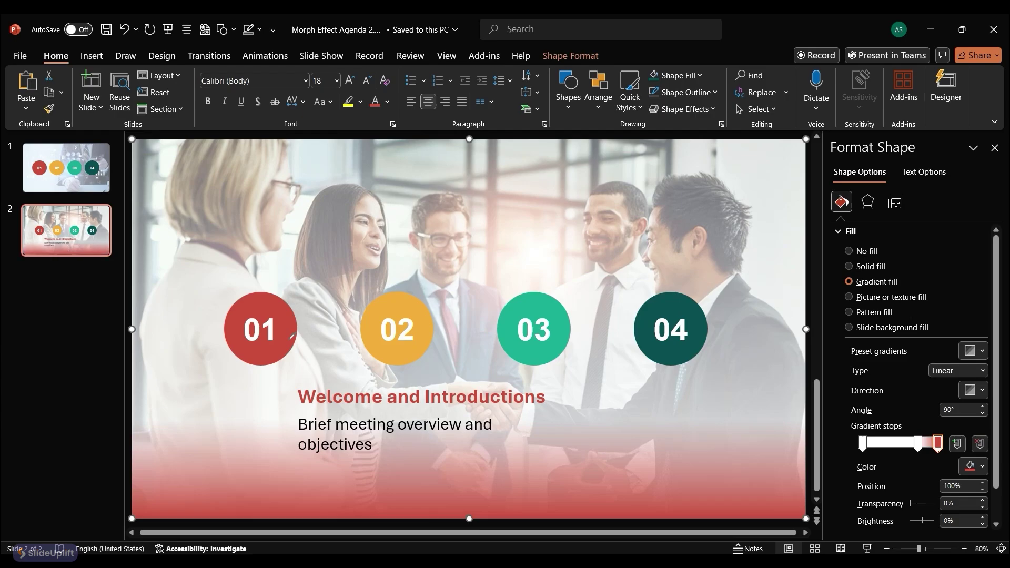
pyautogui.moveTo(917, 507); pyautogui.dragTo(913, 507)
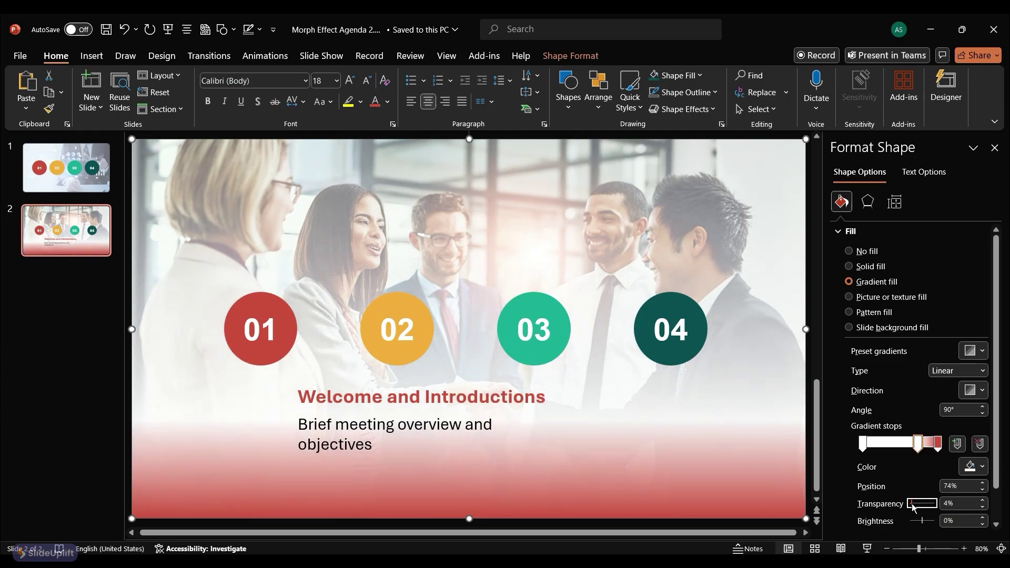
pyautogui.moveTo(922, 450); pyautogui.dragTo(923, 449)
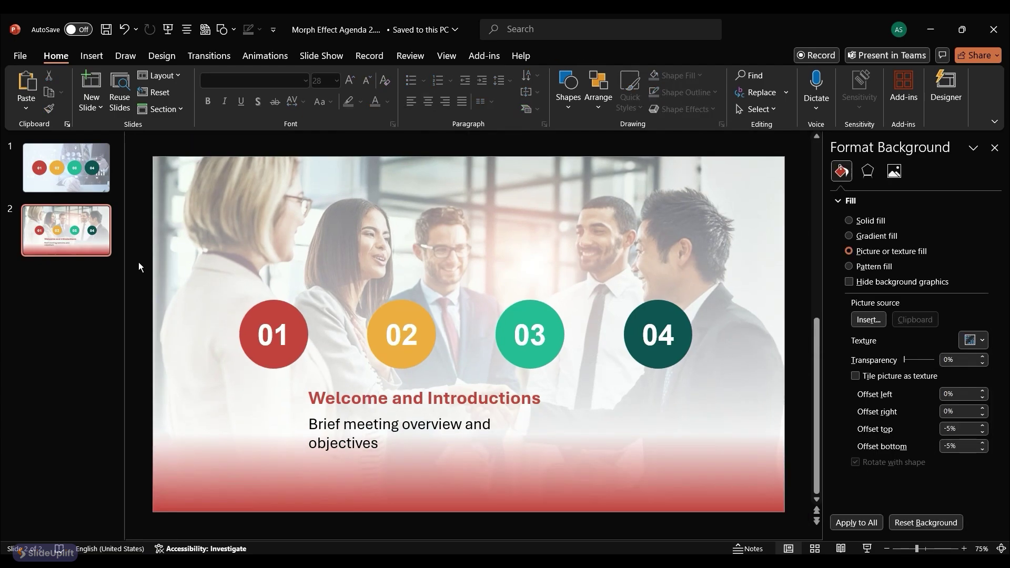
# Paste the presenter icon, shrink it, and place it left of the title
pyautogui.hotkey('ctrl', 'v')
pyautogui.moveTo(595, 209); pyautogui.dragTo(406, 392)
pyautogui.moveTo(377, 424); pyautogui.dragTo(275, 425)
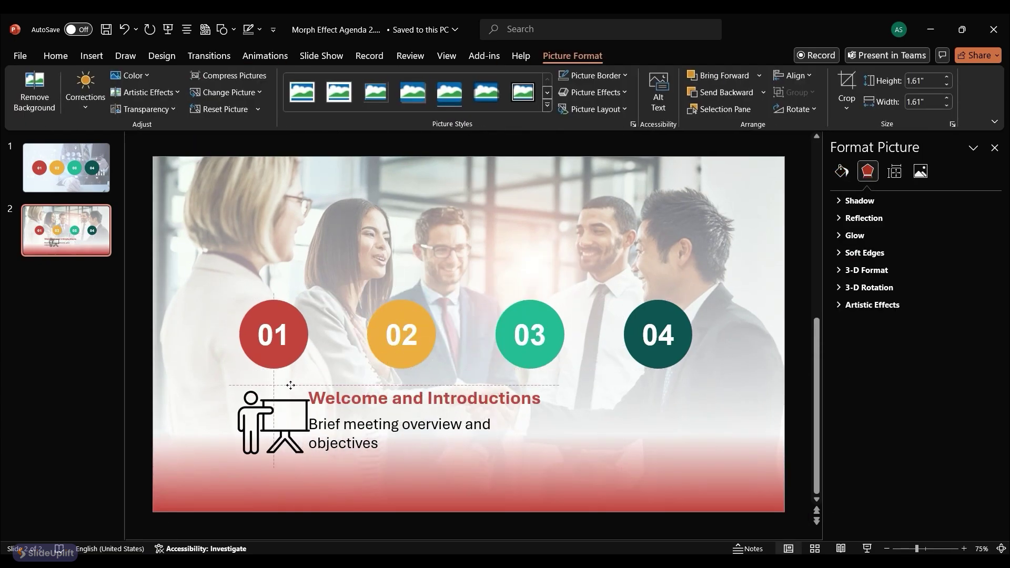
# Nudge the title and body text box right so it sits beside the icon
pyautogui.click(322, 400)
pyautogui.moveTo(463, 390); pyautogui.dragTo(471, 392)
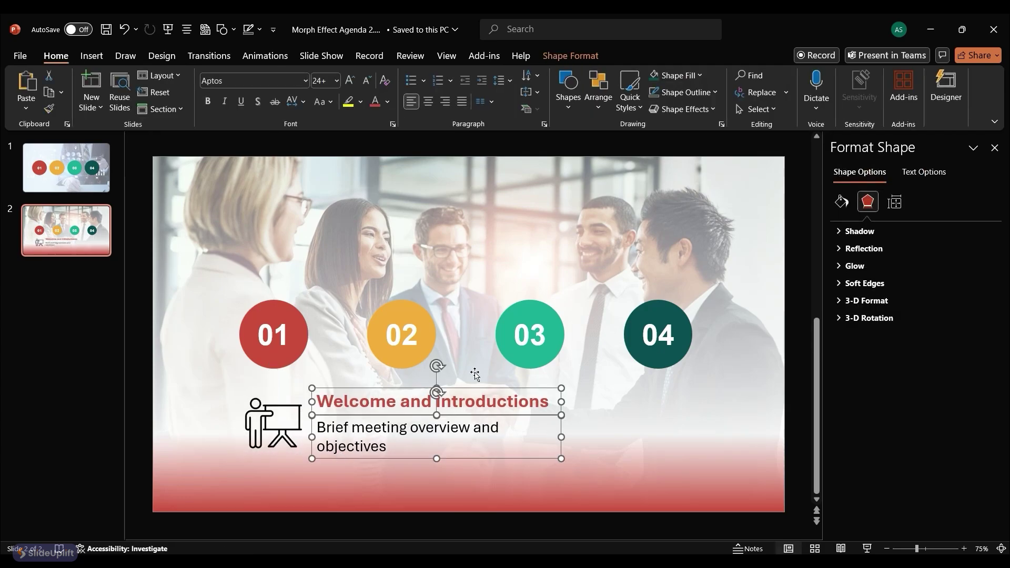
pyautogui.click(769, 370)
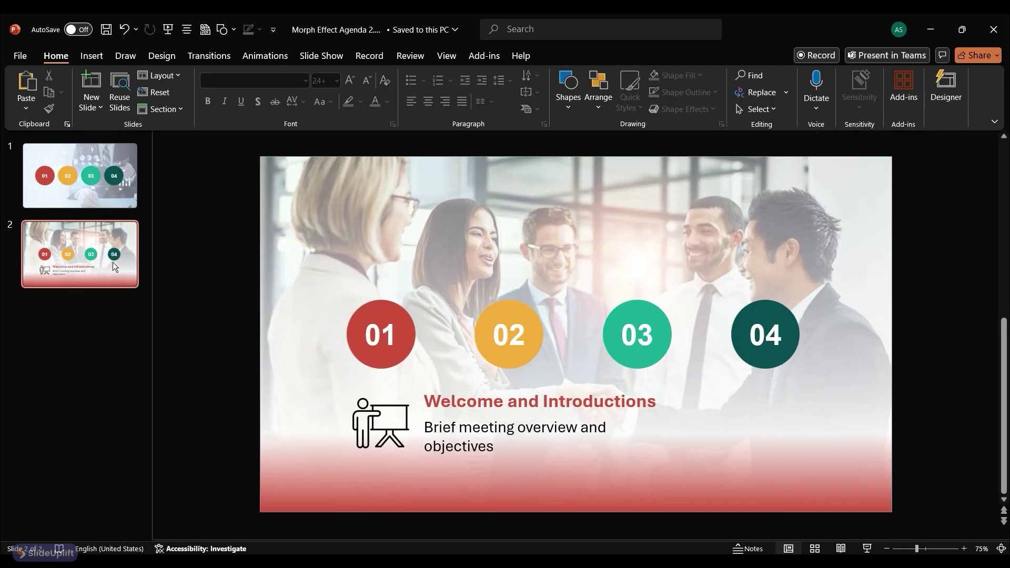
# Duplicate slide 2 to make five slides, then select circles 02 and 03 on slide 2
pyautogui.click(113, 262)
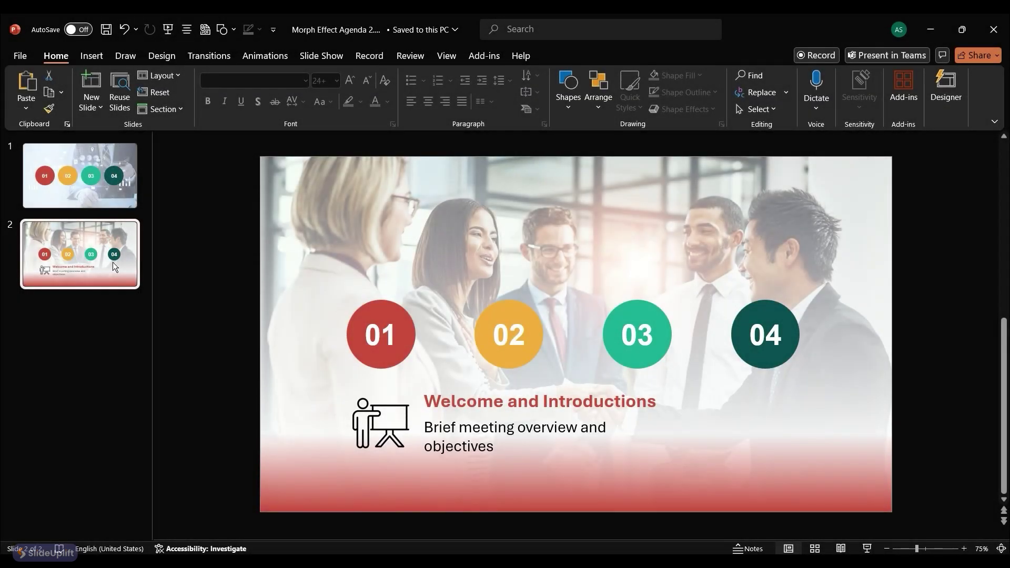
pyautogui.hotkey('ctrl', 'd')
pyautogui.hotkey('ctrl', 'd')
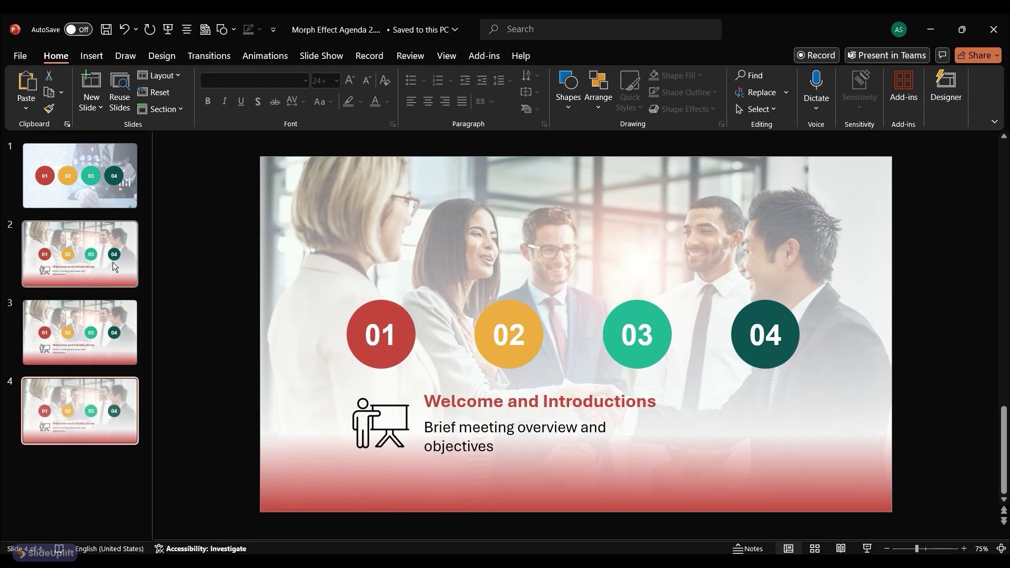
pyautogui.hotkey('ctrl', 'd')
pyautogui.click(112, 262)
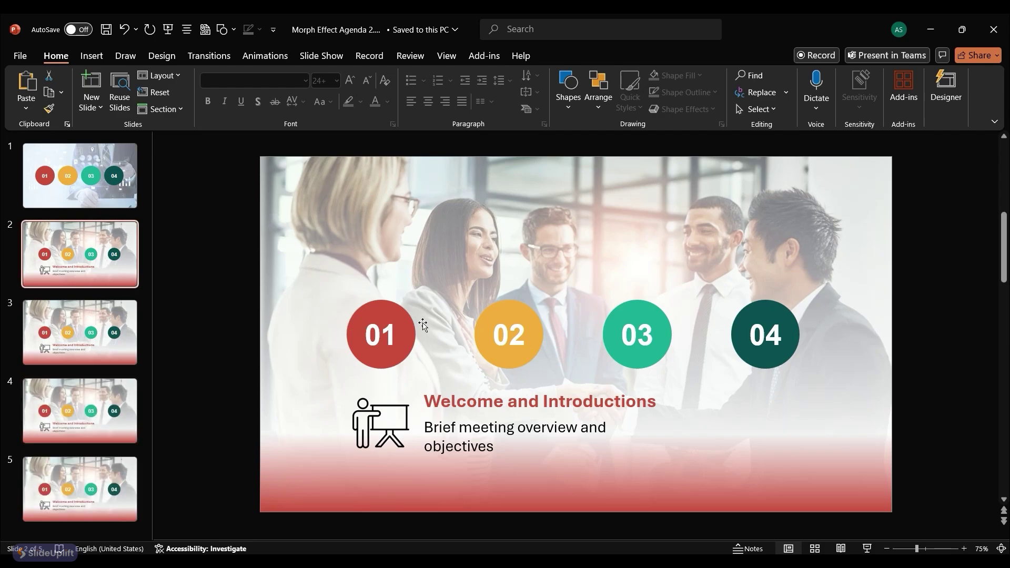
pyautogui.click(490, 319)
pyautogui.keyDown('shift'); pyautogui.click(640, 312); pyautogui.keyUp('shift')
# Fill circles 02, 03 and 04 white at 60% transparency, leaving circle 01 red
pyautogui.keyDown('shift'); pyautogui.click(760, 313); pyautogui.keyUp('shift')
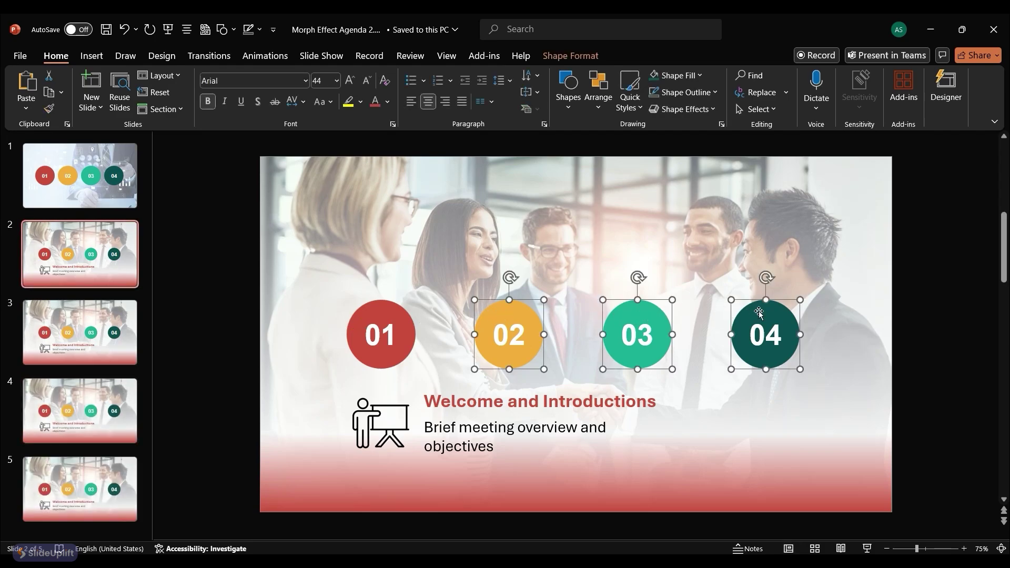
pyautogui.click(700, 75)
pyautogui.click(653, 135)
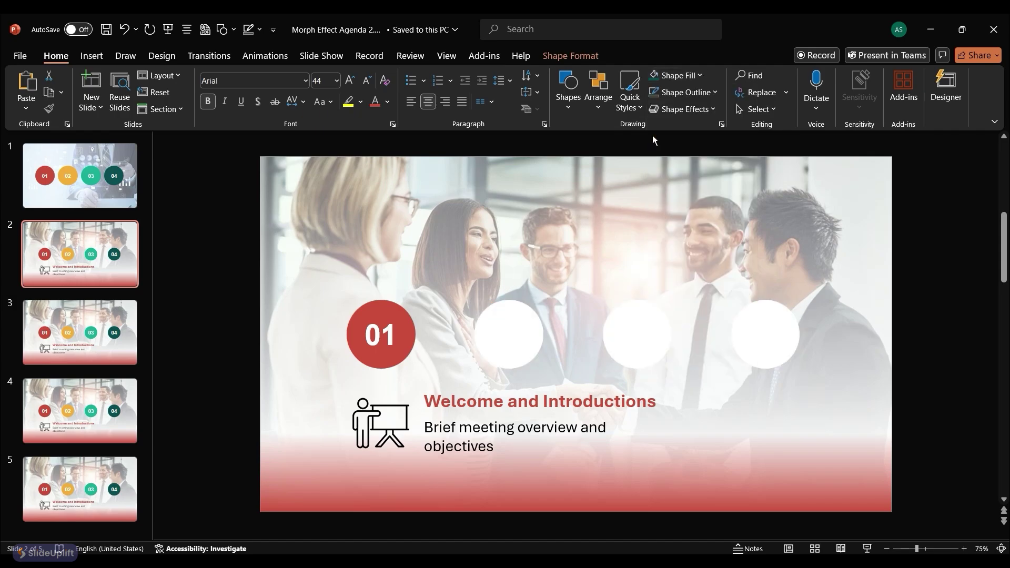
pyautogui.rightClick(790, 314)
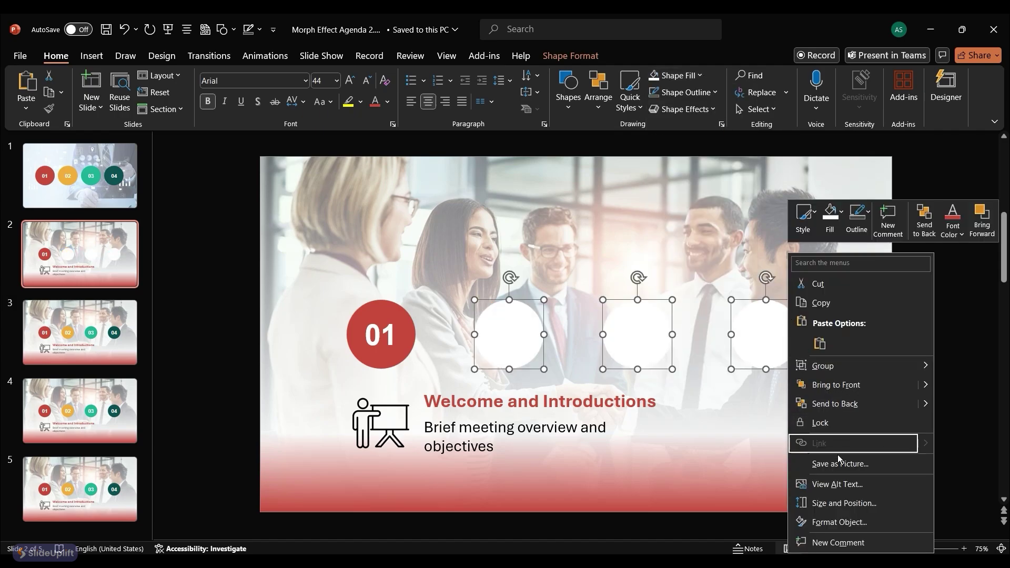
pyautogui.click(837, 520)
pyautogui.moveTo(905, 371); pyautogui.dragTo(922, 371)
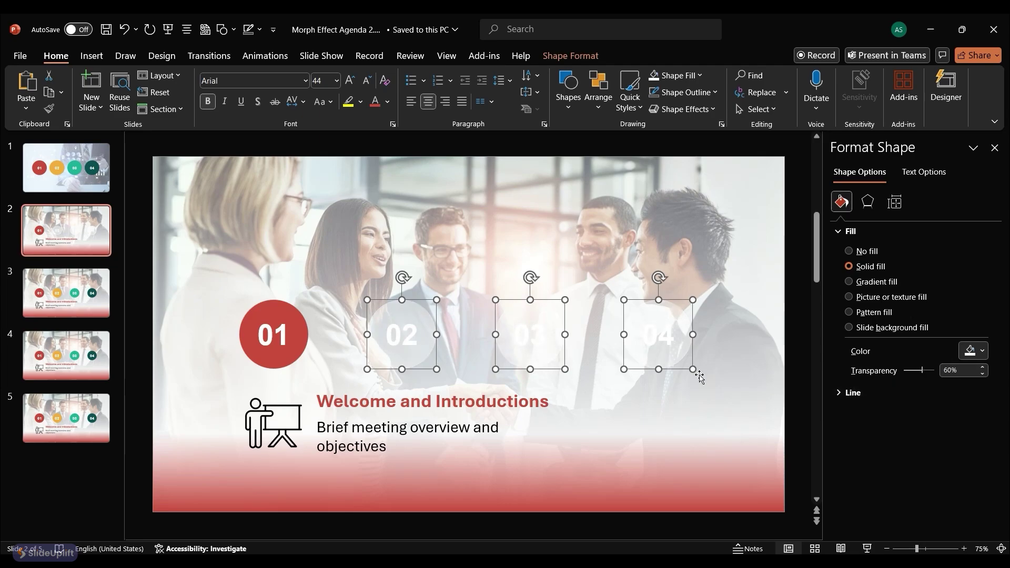
pyautogui.click(280, 364)
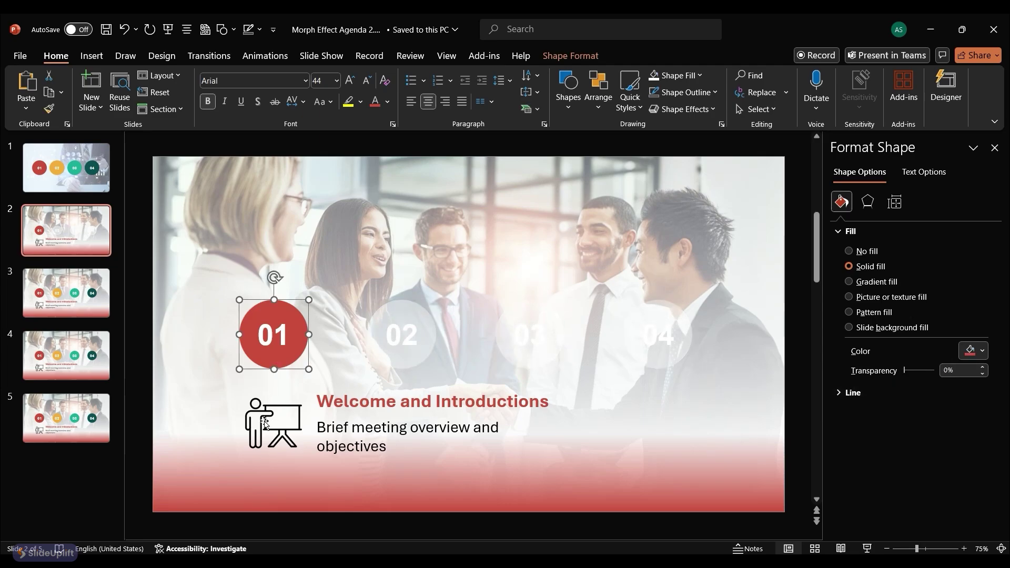
# On slide 3, move the presenter icon and text right under circle 02
pyautogui.click(78, 305)
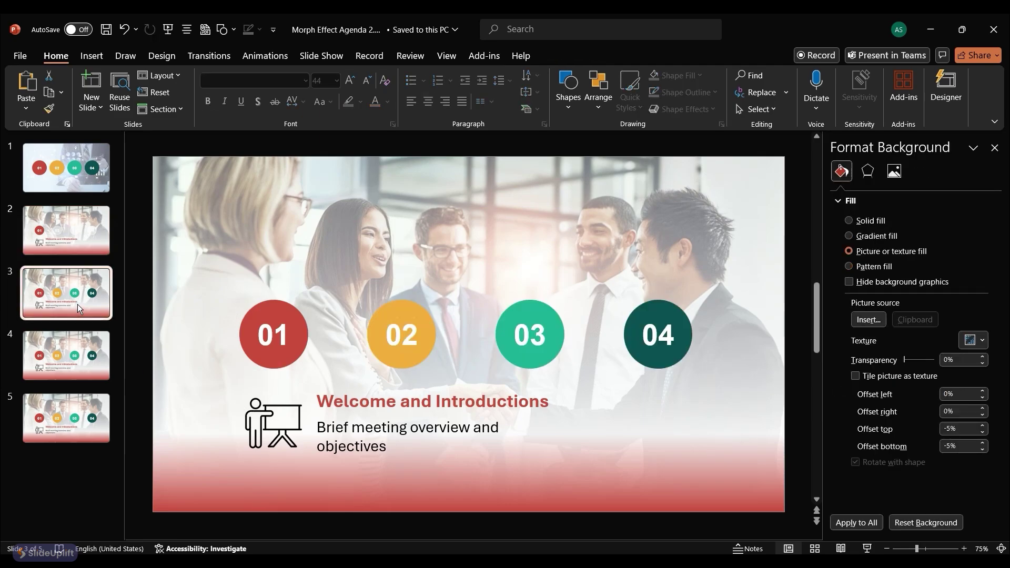
pyautogui.click(302, 427)
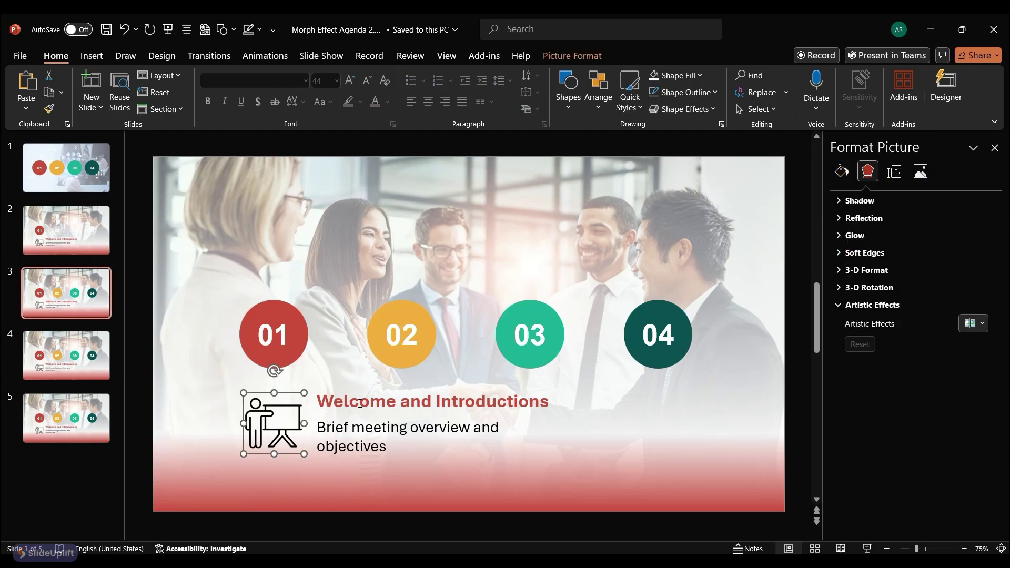
pyautogui.keyDown('shift'); pyautogui.click(356, 443); pyautogui.keyUp('shift')
pyautogui.moveTo(366, 461); pyautogui.dragTo(492, 462)
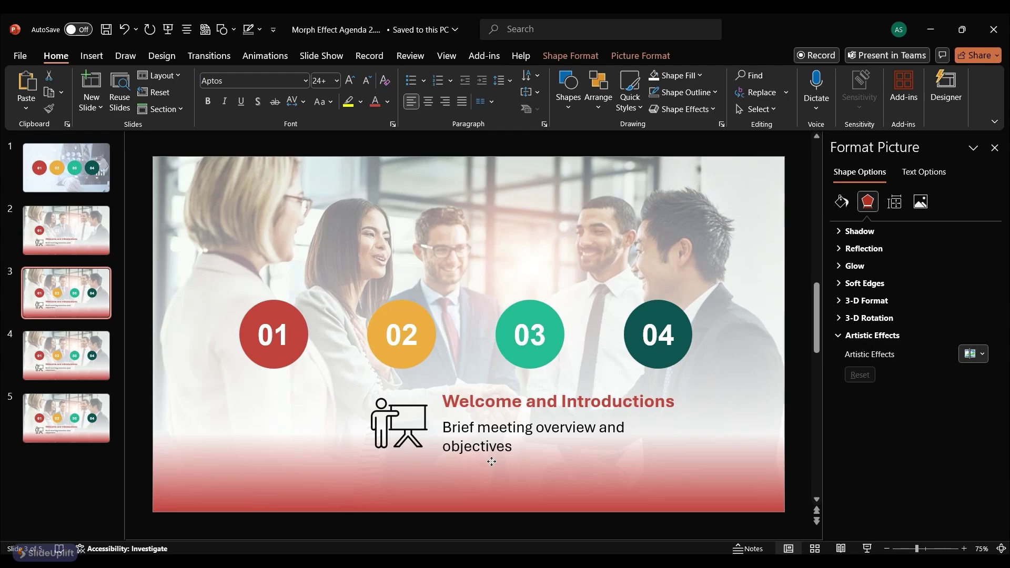
# Paste 'Project Update' as the title with a new progress description, colouring the title orange from circle 02
pyautogui.click(484, 406)
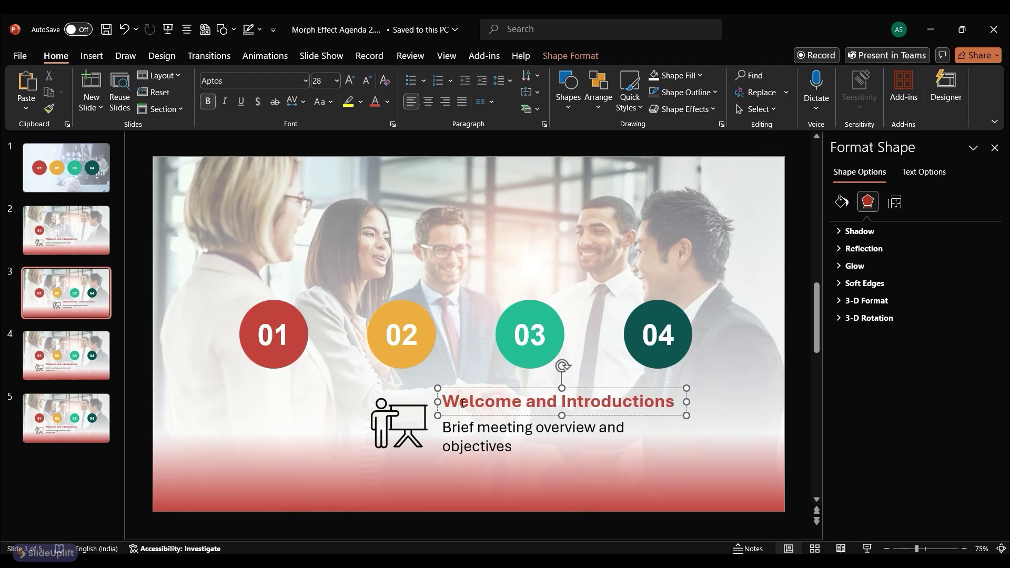
pyautogui.tripleClick(462, 403)
pyautogui.rightClick(462, 403)
pyautogui.click(550, 243)
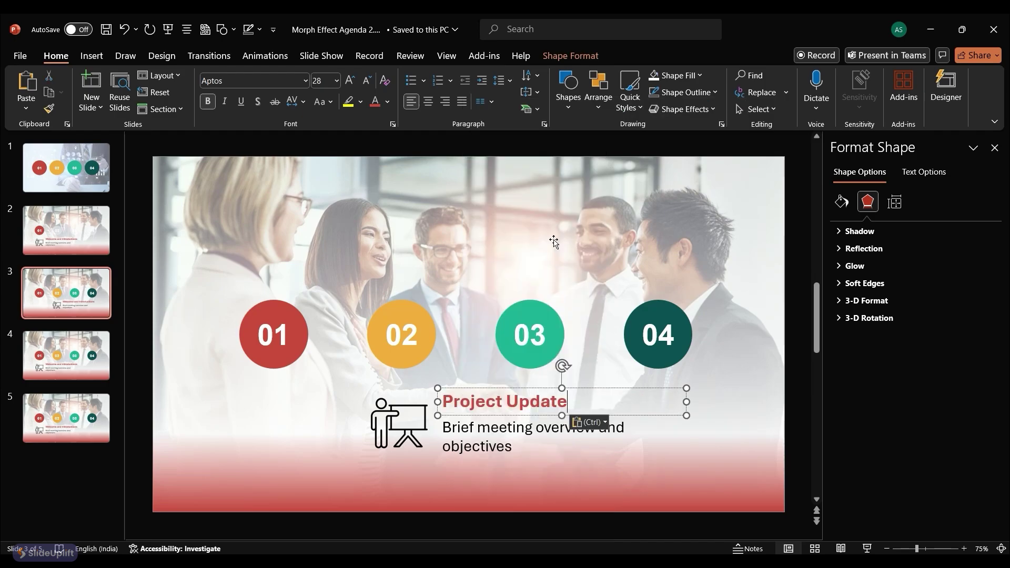
pyautogui.tripleClick(473, 439)
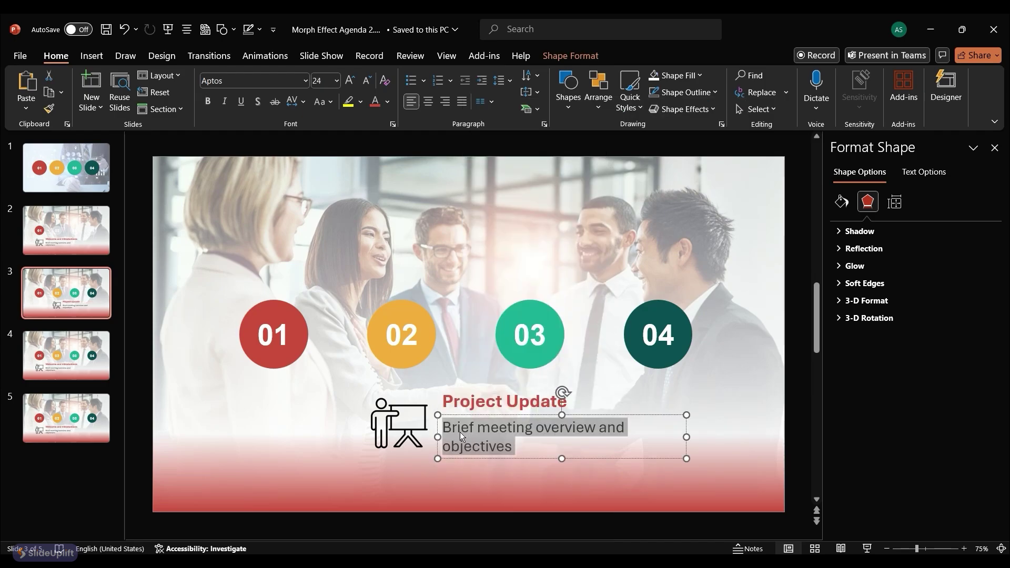
pyautogui.rightClick(460, 431)
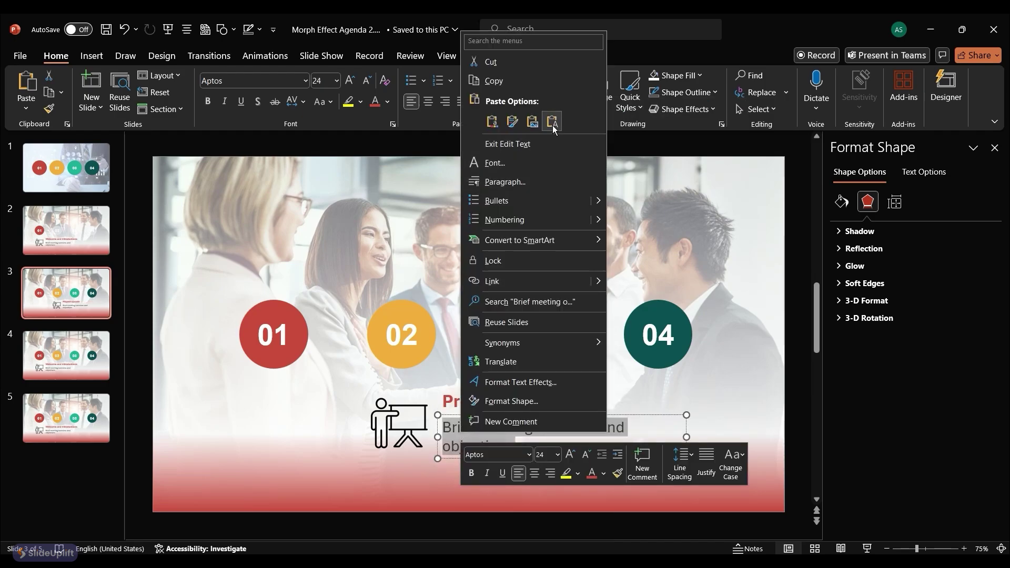
pyautogui.click(552, 122)
pyautogui.tripleClick(479, 395)
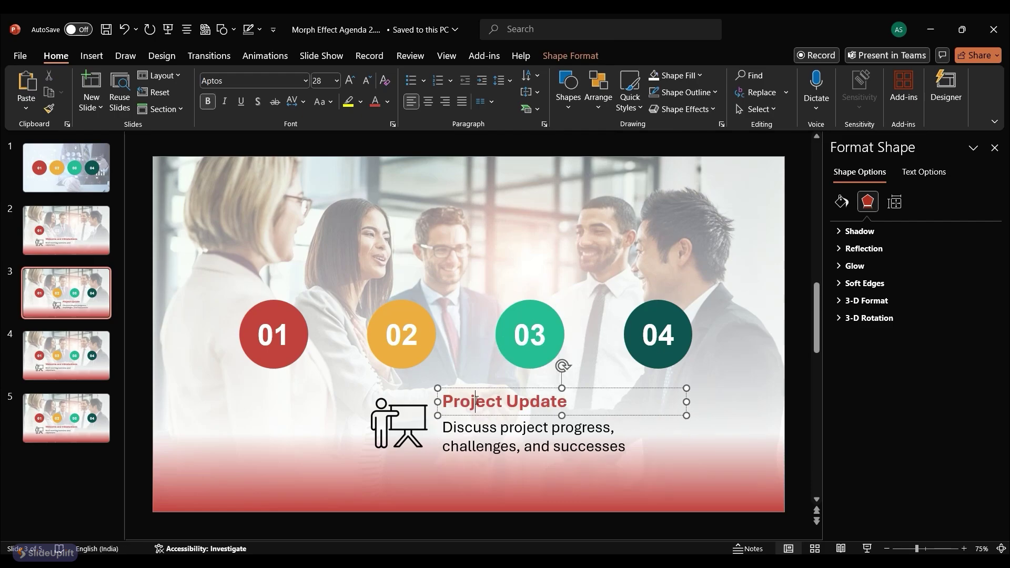
pyautogui.click(389, 105)
pyautogui.click(416, 322)
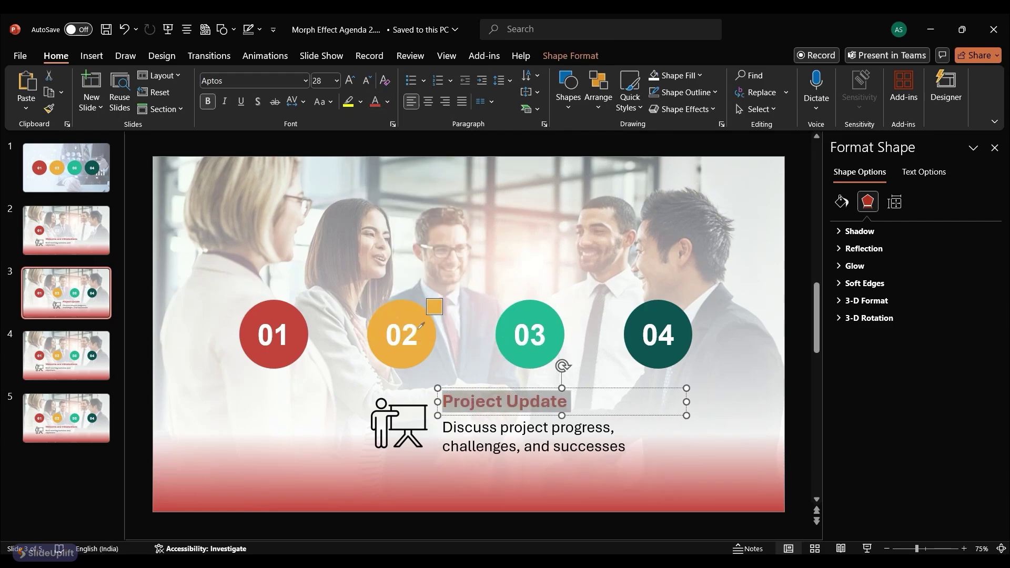
# Replace the presenter icon with a shrunken gear-and-chart icon and delete the translucent photo overlay
pyautogui.click(423, 415)
pyautogui.press('Delete')
pyautogui.hotkey('ctrl', 'v')
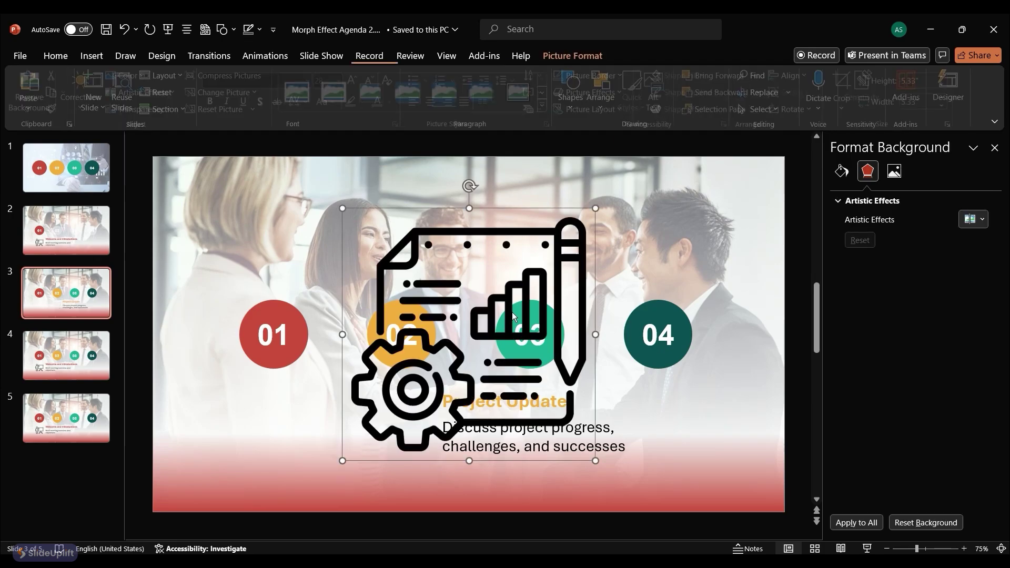
pyautogui.moveTo(596, 207); pyautogui.dragTo(422, 381)
pyautogui.moveTo(357, 388)
pyautogui.mouseDown()
pyautogui.moveTo(369, 399)
pyautogui.moveTo(411, 392)
pyautogui.moveTo(373, 399)
pyautogui.mouseUp()
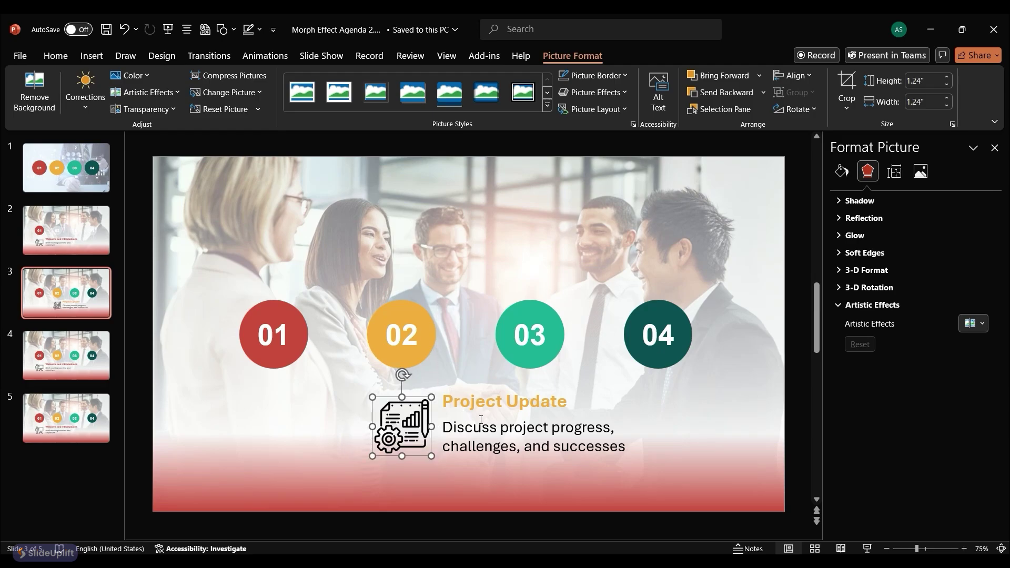
pyautogui.click(493, 265)
pyautogui.press('Delete')
# Set Project Update.jpg as the background picture of slide 3
pyautogui.rightClick(494, 265)
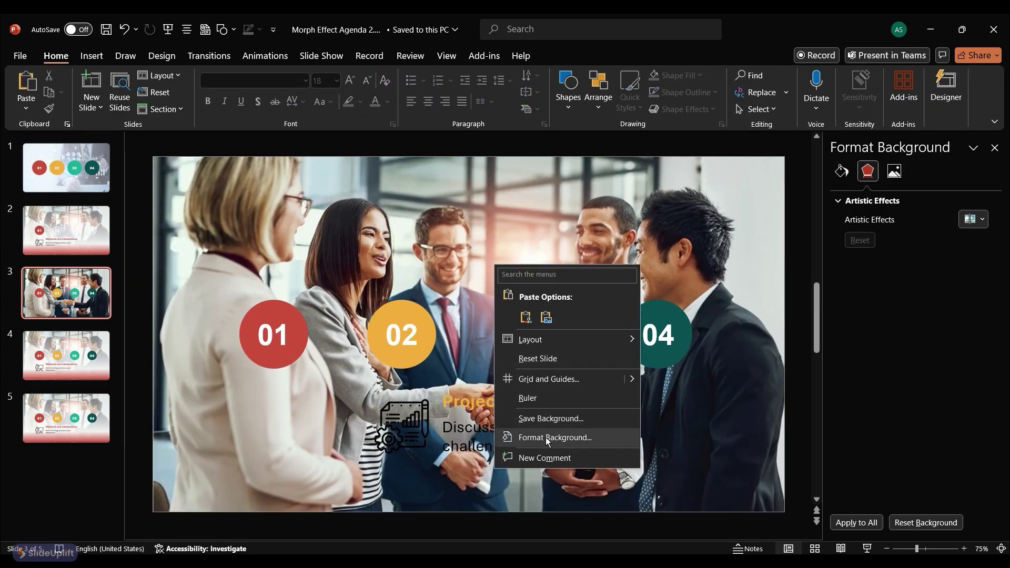
pyautogui.click(558, 436)
pyautogui.click(869, 320)
pyautogui.click(381, 232)
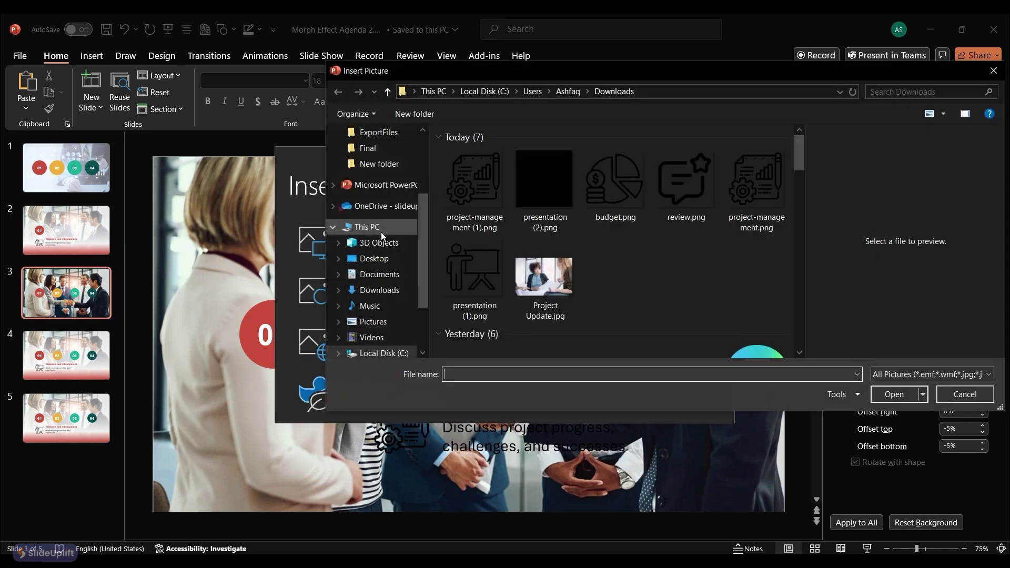
pyautogui.click(545, 279)
pyautogui.click(893, 395)
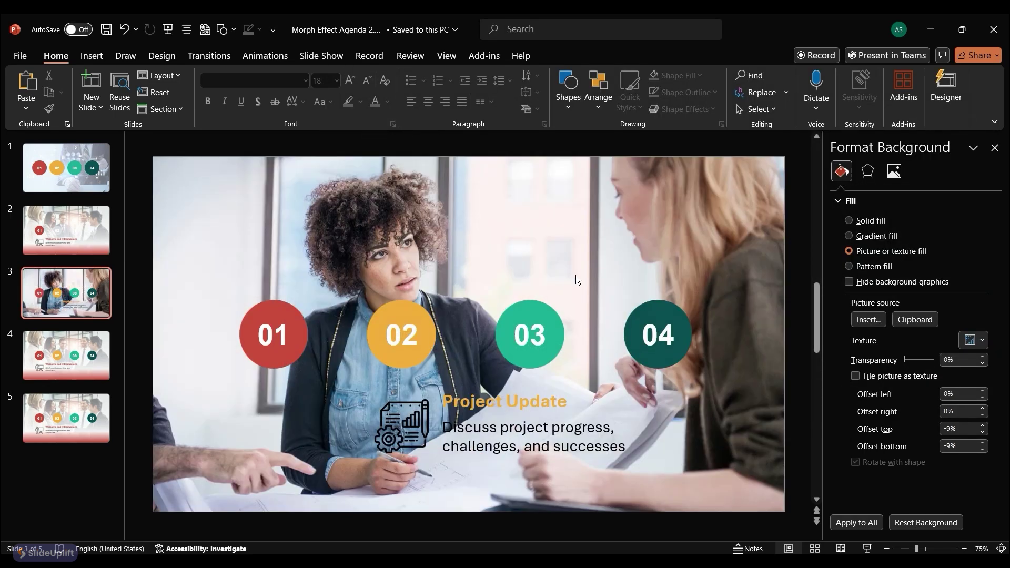
# Paste the overlay back, send it to the back, and make its gradient end stop orange like circle 02
pyautogui.hotkey('ctrl', 'v')
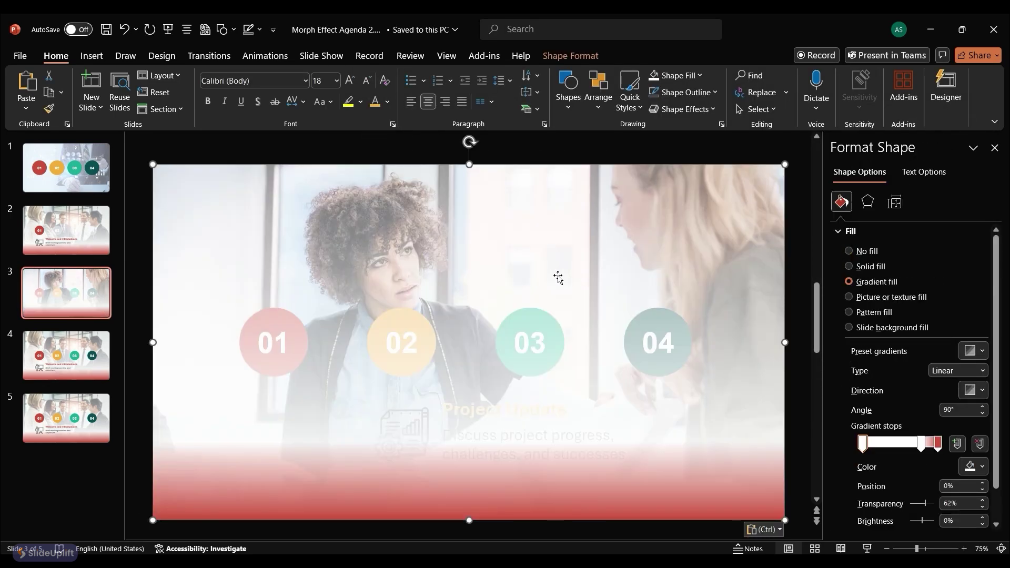
pyautogui.rightClick(559, 280)
pyautogui.click(584, 324)
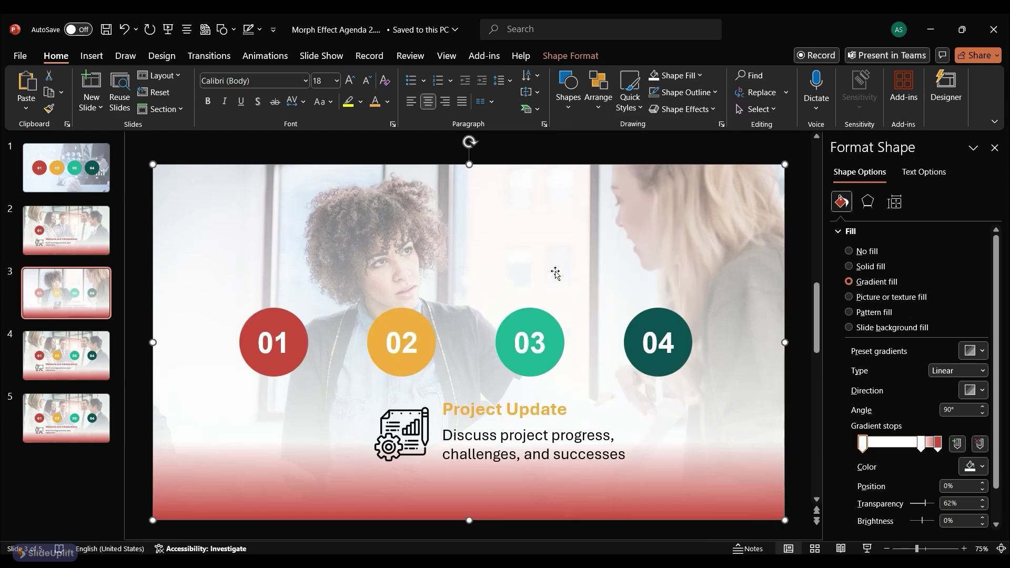
pyautogui.rightClick(536, 408)
pyautogui.click(586, 522)
pyautogui.click(937, 443)
pyautogui.click(983, 466)
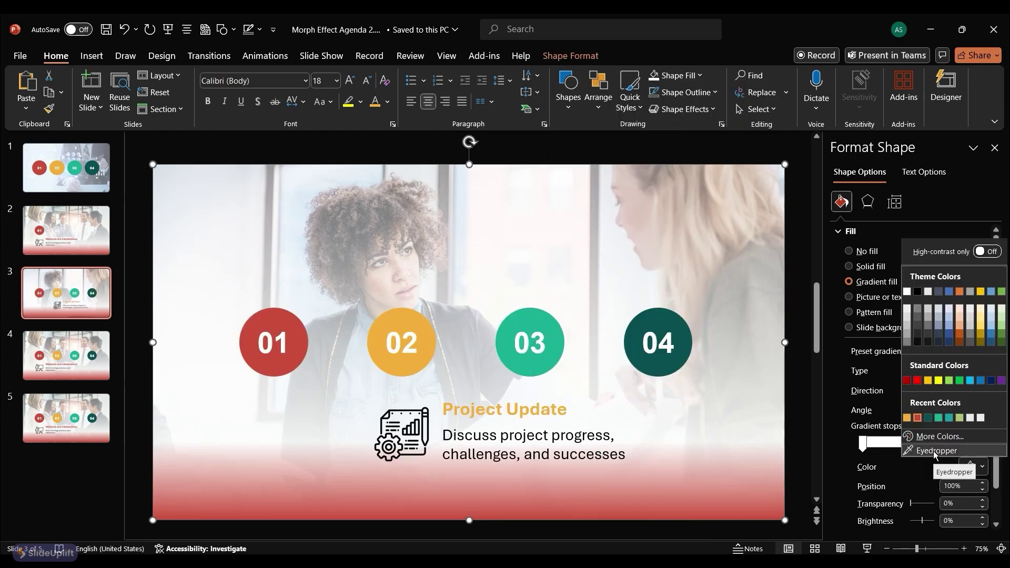
pyautogui.click(936, 452)
pyautogui.click(433, 342)
# Fill circles 01, 03 and 04 white at 66% transparency
pyautogui.click(797, 312)
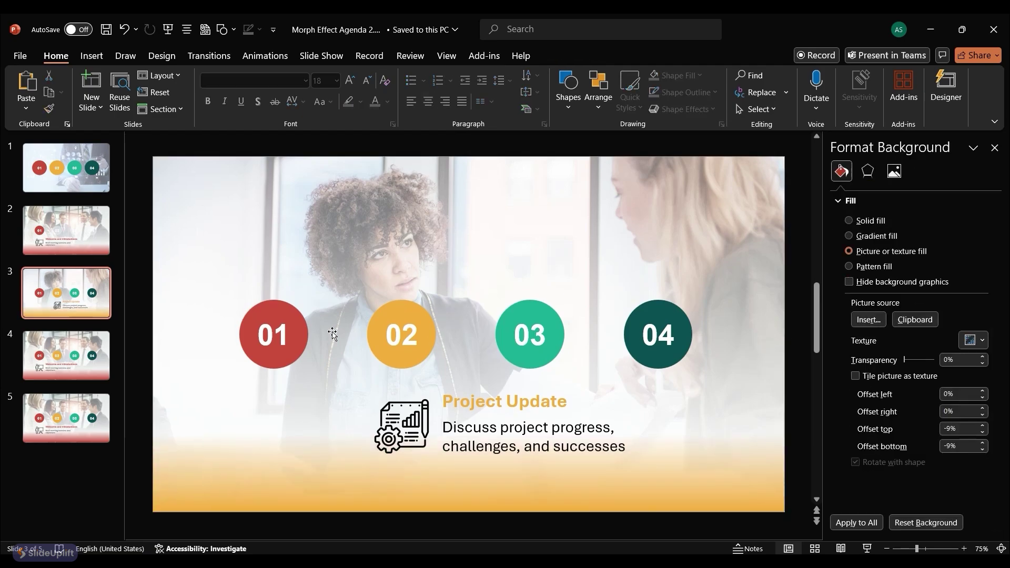
pyautogui.click(300, 326)
pyautogui.keyDown('shift'); pyautogui.click(542, 321); pyautogui.keyUp('shift')
pyautogui.keyDown('shift'); pyautogui.click(640, 316); pyautogui.keyUp('shift')
pyautogui.click(686, 79)
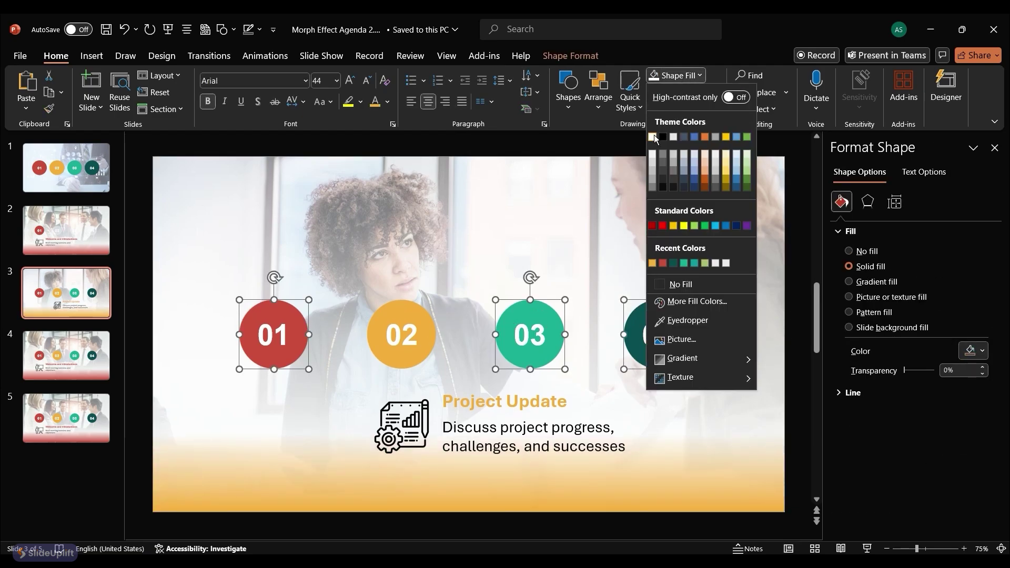
pyautogui.click(653, 138)
pyautogui.moveTo(906, 374); pyautogui.dragTo(925, 375)
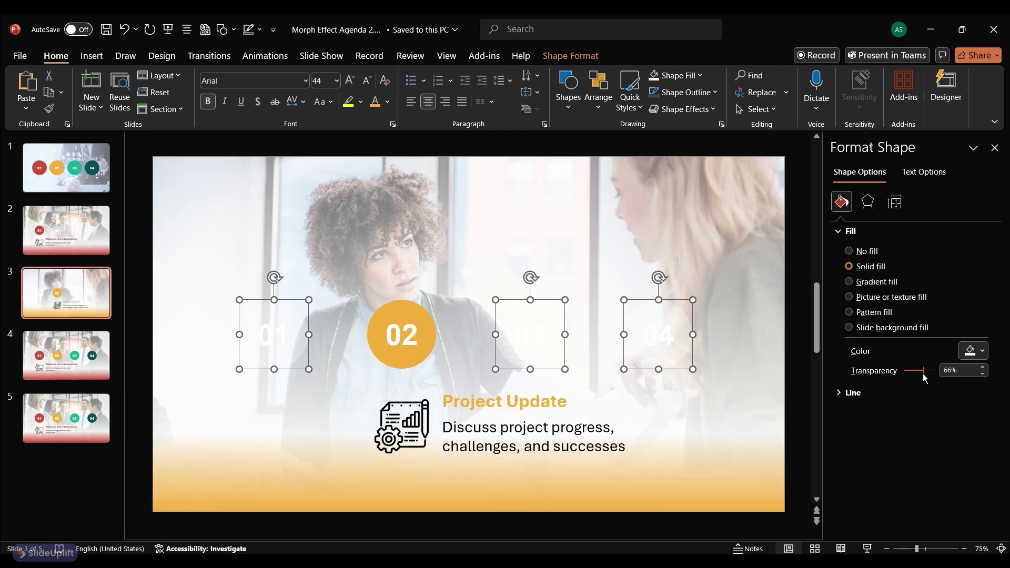
pyautogui.click(800, 390)
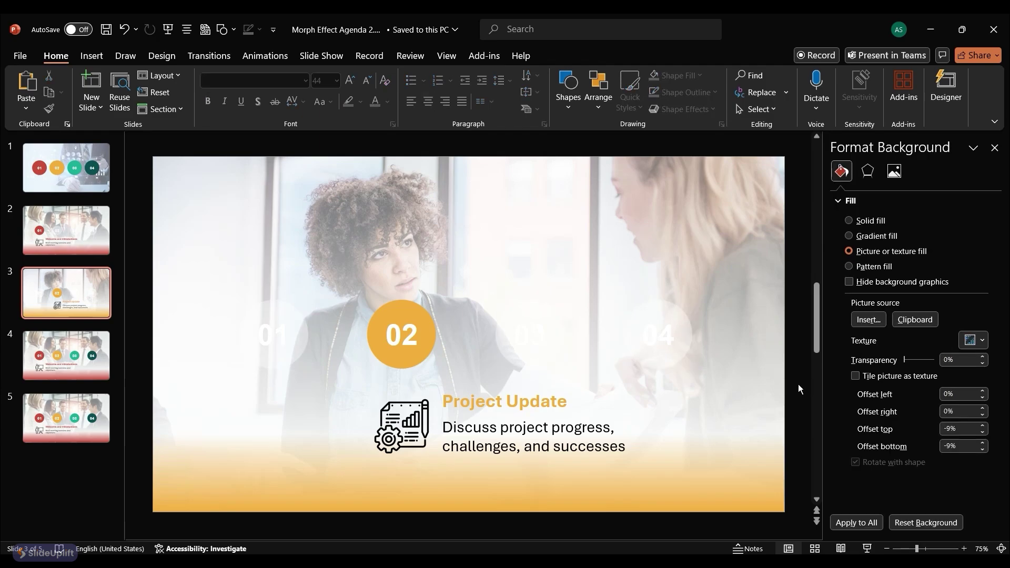
# On slide 4, move the icon and text toward circle 03 and paste the Client Feedback title and description
pyautogui.click(83, 358)
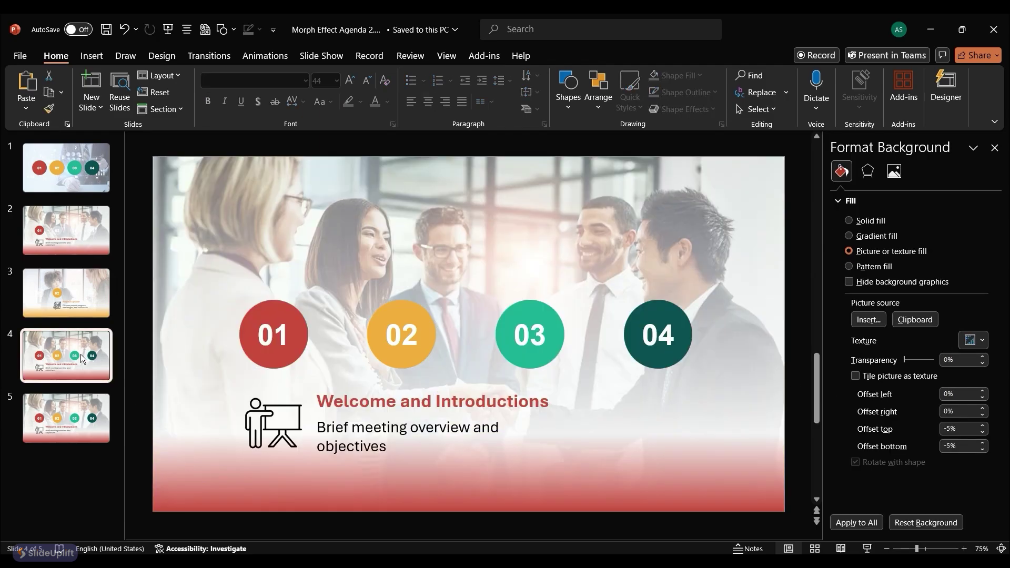
pyautogui.moveTo(274, 424); pyautogui.dragTo(516, 424)
pyautogui.click(626, 402)
pyautogui.hotkey('ctrl', 'a')
pyautogui.write('Client Feedback')
pyautogui.click(647, 436)
pyautogui.hotkey('ctrl', 'a')
pyautogui.write('Review client feedback and address concerns')
# Recolour the Client Feedback title green
pyautogui.tripleClick(626, 402)
pyautogui.click(387, 102)
pyautogui.click(405, 223)
pyautogui.click(598, 474)
# Swap the presenter icon for the feedback icon and delete the faded photo overlay
pyautogui.hotkey('ctrl', 'v')
pyautogui.moveTo(455, 310); pyautogui.dragTo(511, 411)
pyautogui.press('Delete')
pyautogui.click(519, 421)
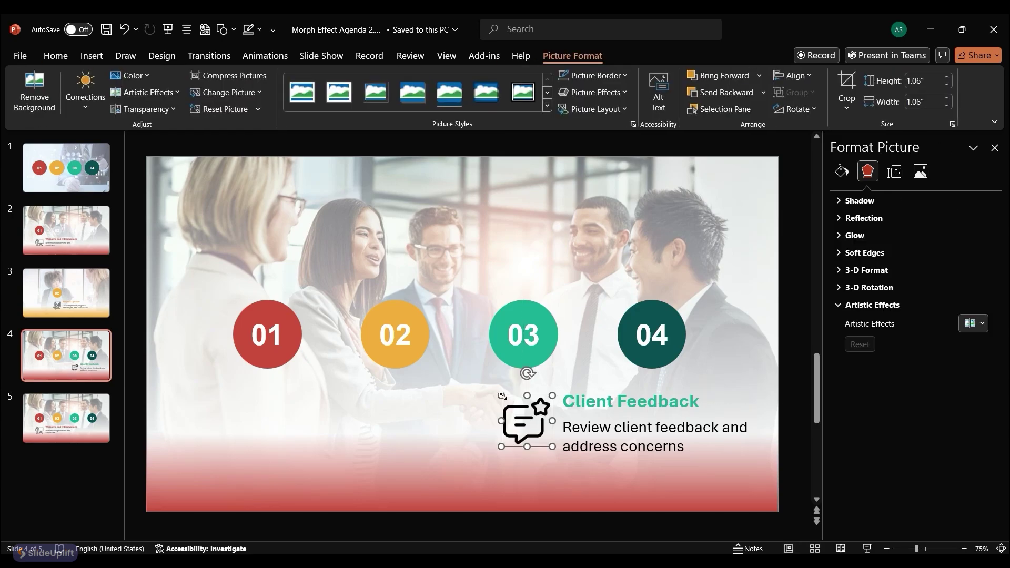
pyautogui.click(596, 403)
pyautogui.click(441, 460)
pyautogui.press('Delete')
# Set the Client Feedback photo as the slide 4 background
pyautogui.rightClick(457, 231)
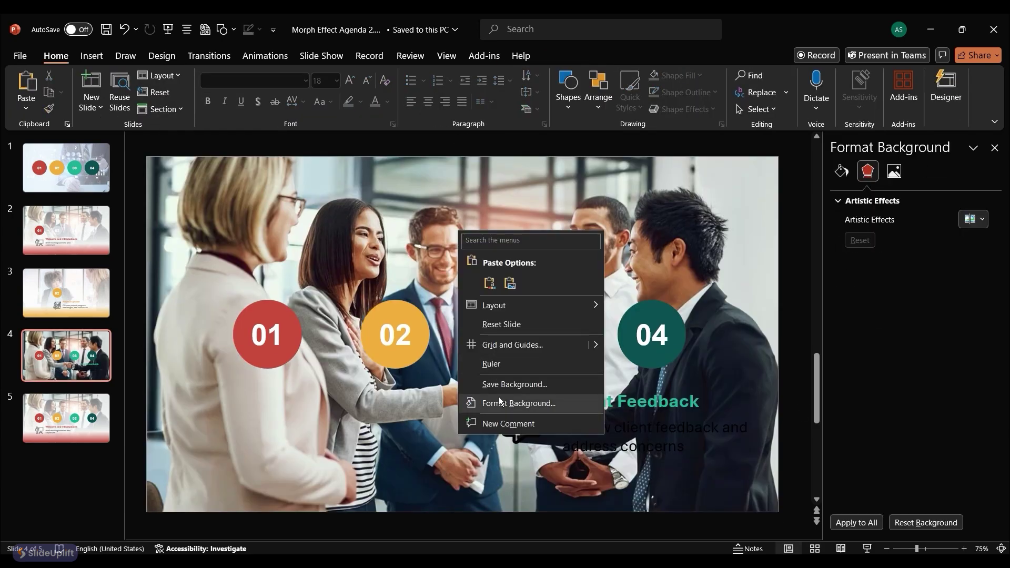
pyautogui.click(503, 401)
pyautogui.click(869, 320)
pyautogui.scroll(-3, 579, 221)
pyautogui.doubleClick(535, 208)
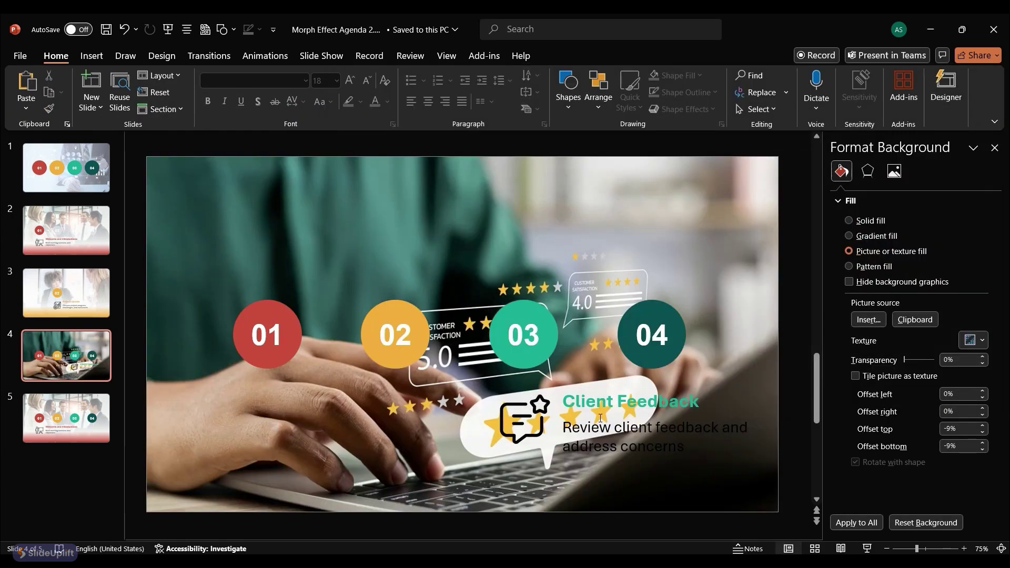
# Paste the white gradient overlay, send it to the back, and set its right stop to circle 03's green
pyautogui.hotkey('ctrl', 'v')
pyautogui.rightClick(533, 279)
pyautogui.click(579, 323)
pyautogui.rightClick(499, 315)
pyautogui.click(550, 522)
pyautogui.click(939, 443)
pyautogui.click(982, 466)
pyautogui.click(889, 458)
pyautogui.click(549, 337)
# Fill circles 01, 02 and 04 white at 63% transparency, then move on to slide 5
pyautogui.click(268, 335)
pyautogui.keyDown('shift'); pyautogui.click(395, 335); pyautogui.keyUp('shift')
pyautogui.keyDown('shift'); pyautogui.click(653, 335); pyautogui.keyUp('shift')
pyautogui.click(700, 76)
pyautogui.click(628, 106)
pyautogui.moveTo(906, 370); pyautogui.dragTo(923, 371)
pyautogui.click(995, 148)
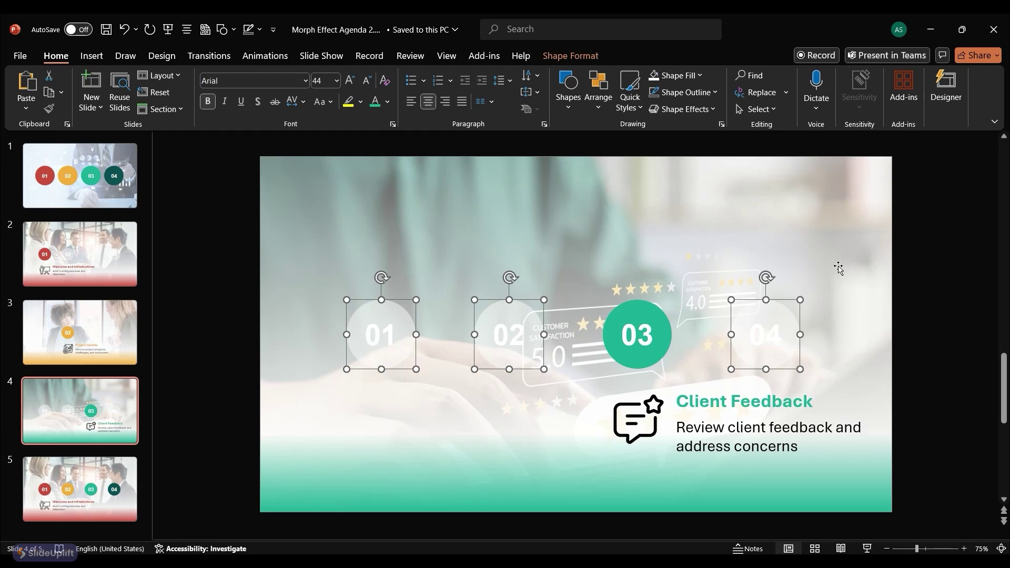
pyautogui.click(144, 424)
pyautogui.press('Down')
# On slide 5, move the icon, title and body right under circle 04 and right-align the text
pyautogui.click(402, 423)
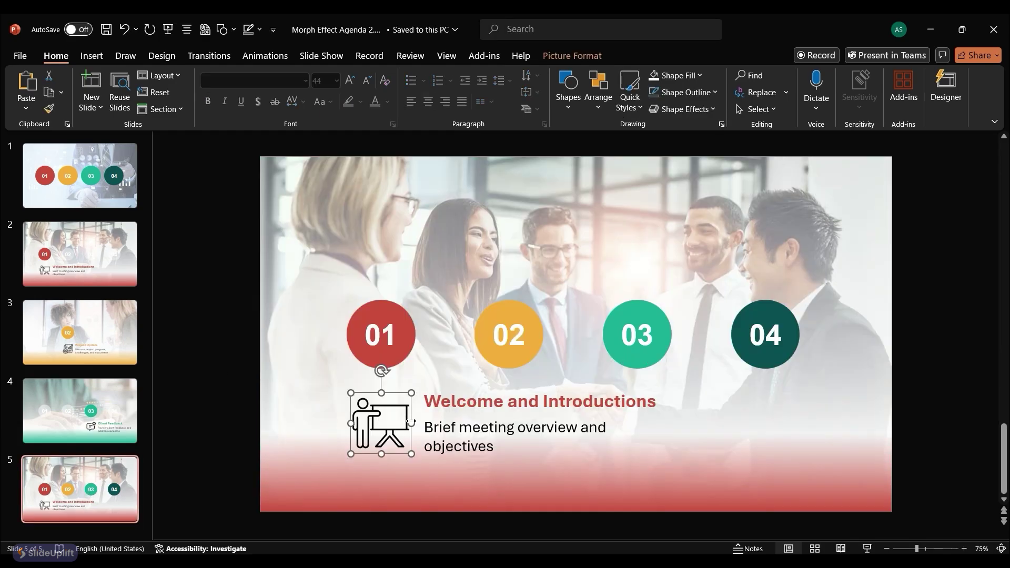
pyautogui.keyDown('shift'); pyautogui.click(437, 407); pyautogui.keyUp('shift')
pyautogui.keyDown('shift'); pyautogui.click(452, 453); pyautogui.keyUp('shift')
pyautogui.moveTo(447, 461); pyautogui.dragTo(488, 454)
pyautogui.click(445, 101)
pyautogui.click(598, 92)
pyautogui.moveTo(631, 320)
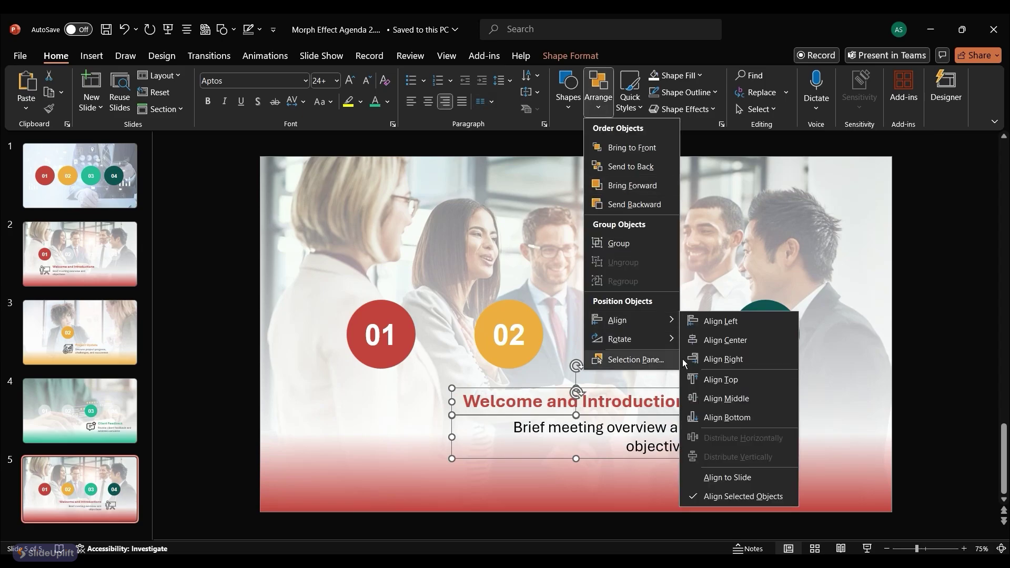
pyautogui.click(684, 362)
# Paste 'Budget Review' as the title with the budget description, colouring the title dark teal like circle 04
pyautogui.tripleClick(605, 408)
pyautogui.rightClick(605, 410)
pyautogui.click(694, 242)
pyautogui.tripleClick(619, 438)
pyautogui.rightClick(618, 438)
pyautogui.click(707, 270)
pyautogui.tripleClick(634, 401)
pyautogui.click(388, 101)
pyautogui.click(392, 315)
pyautogui.click(763, 300)
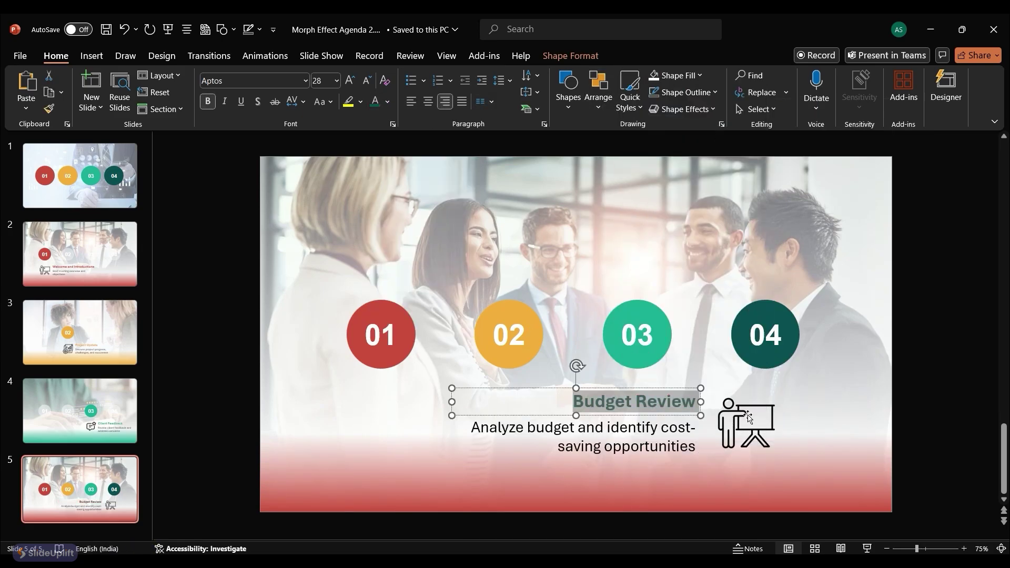
# Replace the presenter icon with the money pie-chart icon placed right of the text
pyautogui.click(748, 418)
pyautogui.press('Delete')
pyautogui.hotkey('ctrl', 'v')
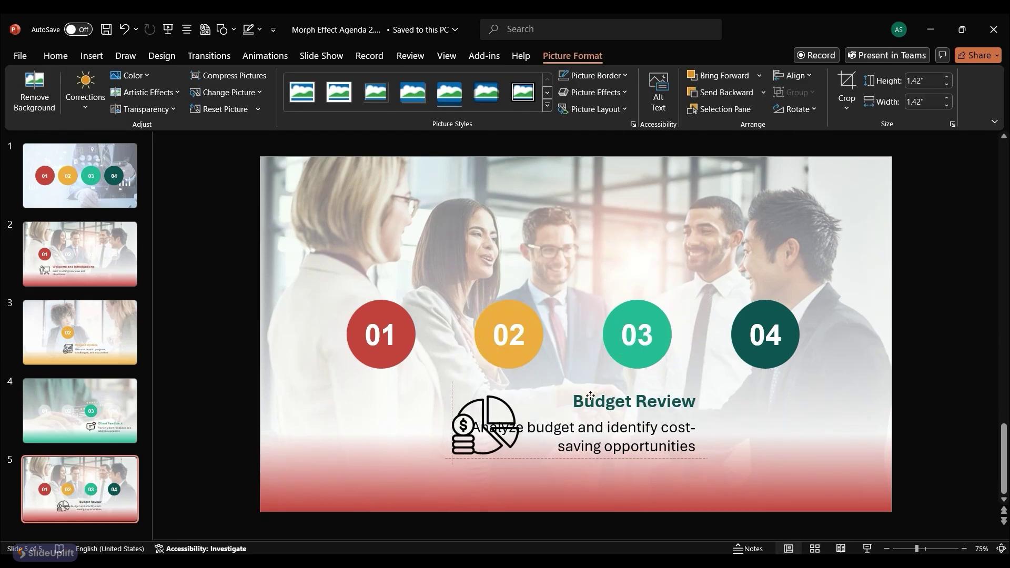
pyautogui.moveTo(485, 426); pyautogui.dragTo(766, 422)
pyautogui.click(634, 402)
pyautogui.moveTo(634, 416); pyautogui.dragTo(654, 415)
# Fill circles 01, 02 and 03 white
pyautogui.click(638, 335)
pyautogui.keyDown('shift'); pyautogui.click(509, 335); pyautogui.keyUp('shift')
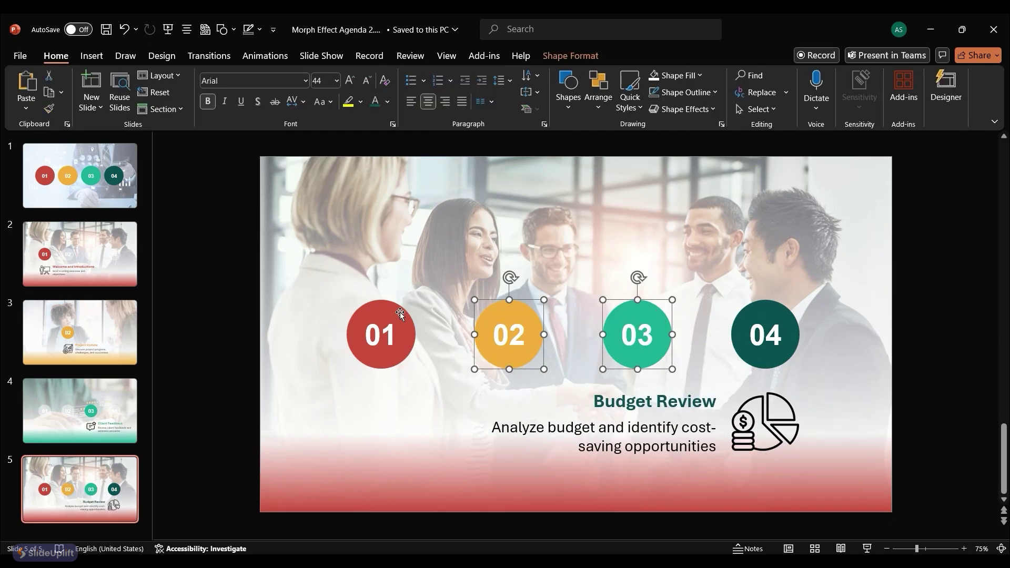
pyautogui.keyDown('shift'); pyautogui.click(400, 314); pyautogui.keyUp('shift')
pyautogui.click(679, 75)
pyautogui.click(652, 139)
pyautogui.rightClick(669, 347)
# Make circles 01–03 53% transparent and delete the full-slide gradient overlay
pyautogui.click(700, 280)
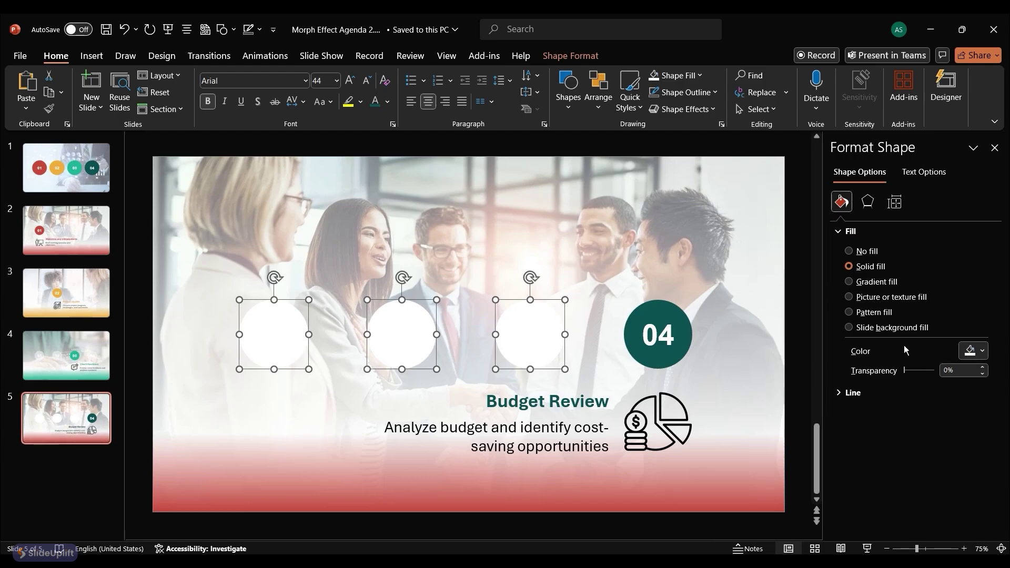
pyautogui.moveTo(905, 370); pyautogui.dragTo(921, 371)
pyautogui.click(566, 195)
pyautogui.press('Delete')
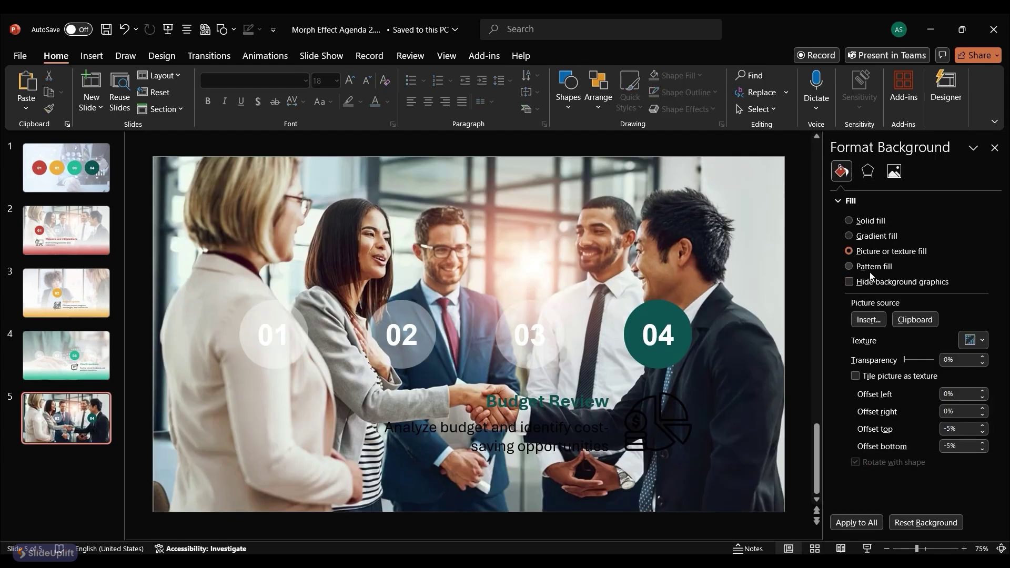
# Set Budget Review.jpg as the slide background and restore the gradient overlay
pyautogui.click(877, 324)
pyautogui.click(508, 211)
pyautogui.doubleClick(615, 179)
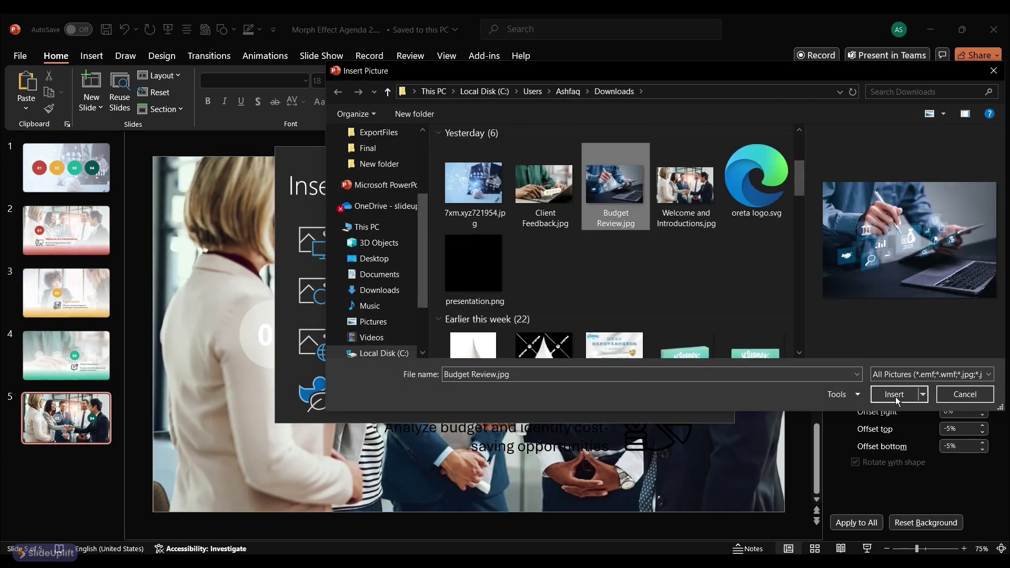
pyautogui.hotkey('ctrl', 'z')
# Recolour the overlay's right gradient stop teal
pyautogui.click(939, 444)
pyautogui.click(974, 467)
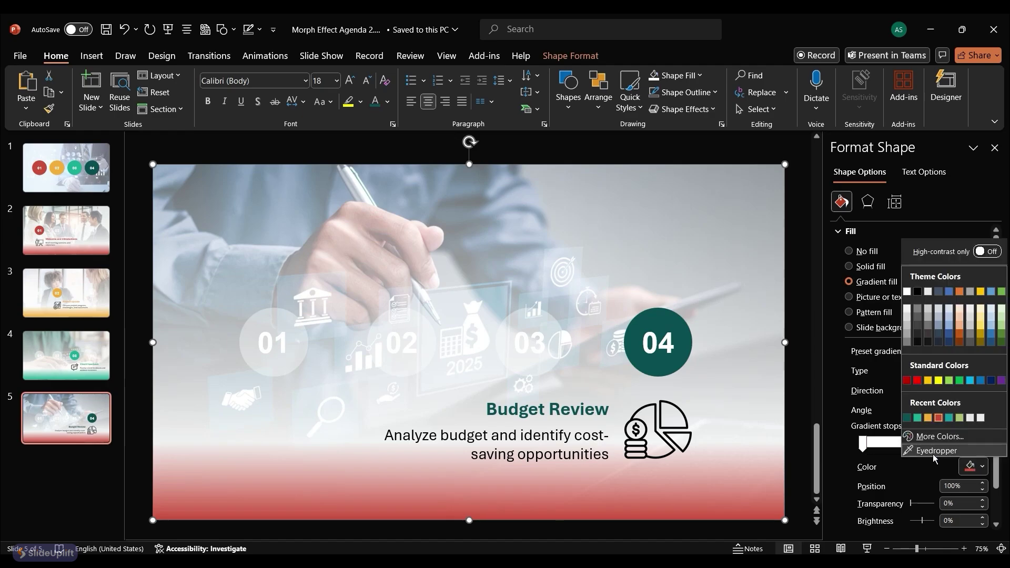
pyautogui.click(911, 419)
pyautogui.click(922, 444)
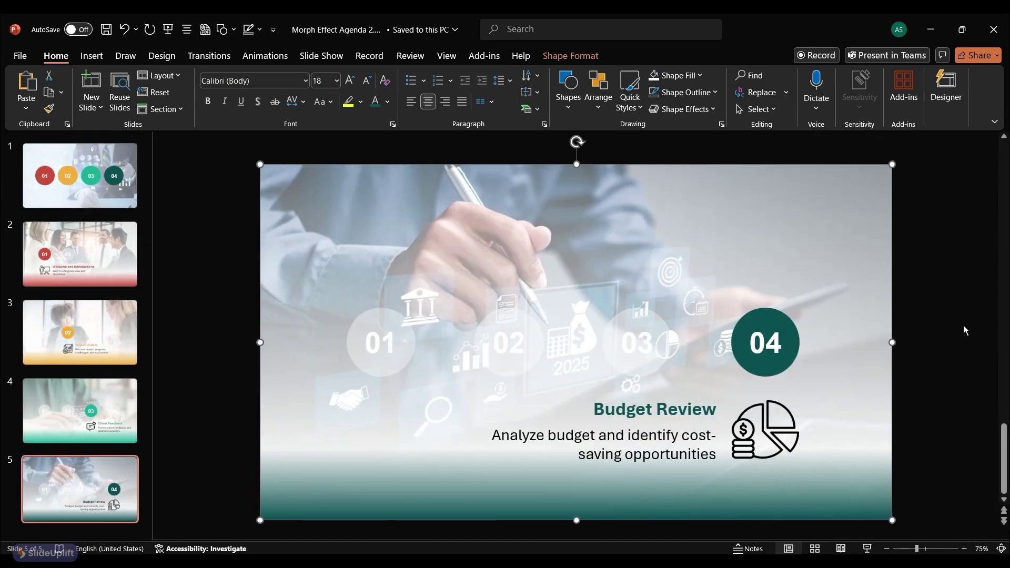
pyautogui.press('Escape')
# On slide 1, insert the Budget Review photo as the background
pyautogui.press('pageup')
pyautogui.press('pageup')
pyautogui.press('pageup')
pyautogui.press('pageup')
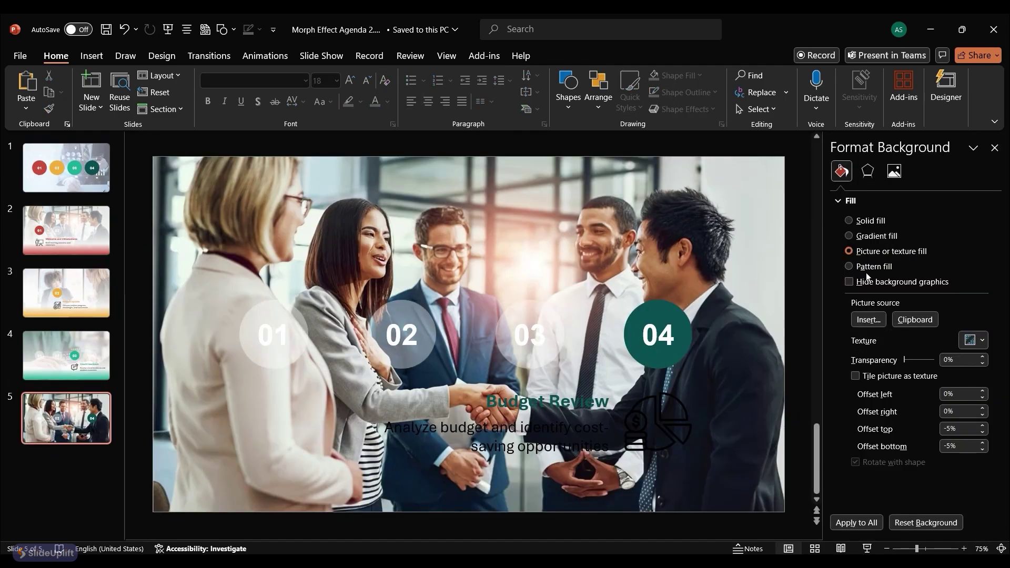
pyautogui.click(869, 322)
pyautogui.click(508, 243)
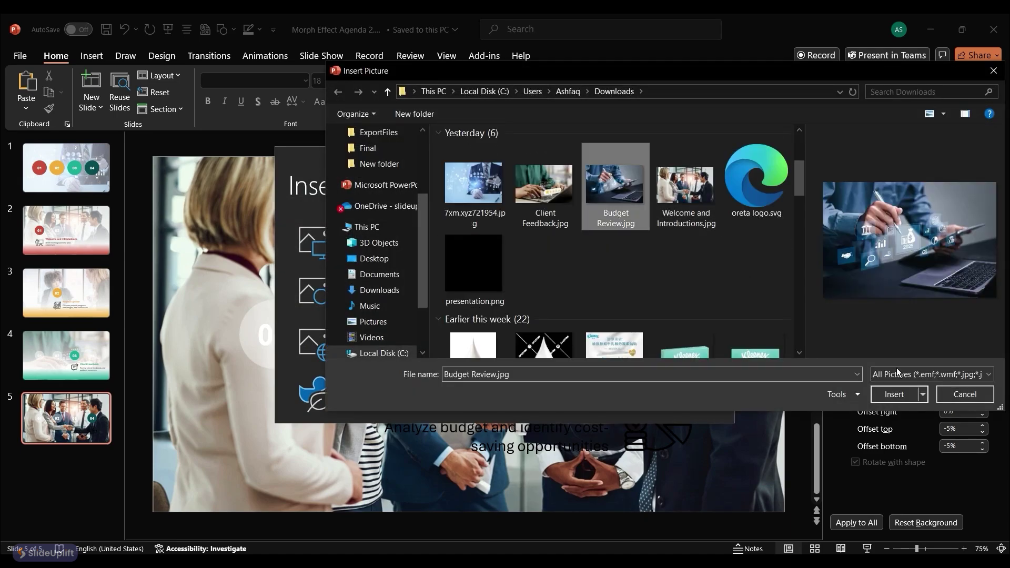
pyautogui.click(894, 394)
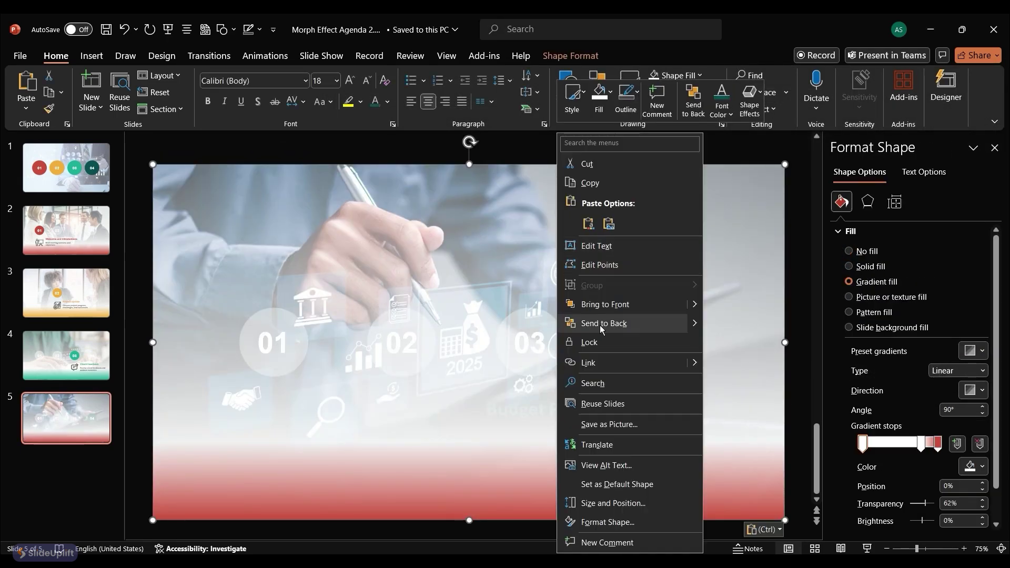
pyautogui.click(871, 286)
# Change that slide's overlay right gradient stop to teal
pyautogui.click(938, 445)
pyautogui.click(972, 467)
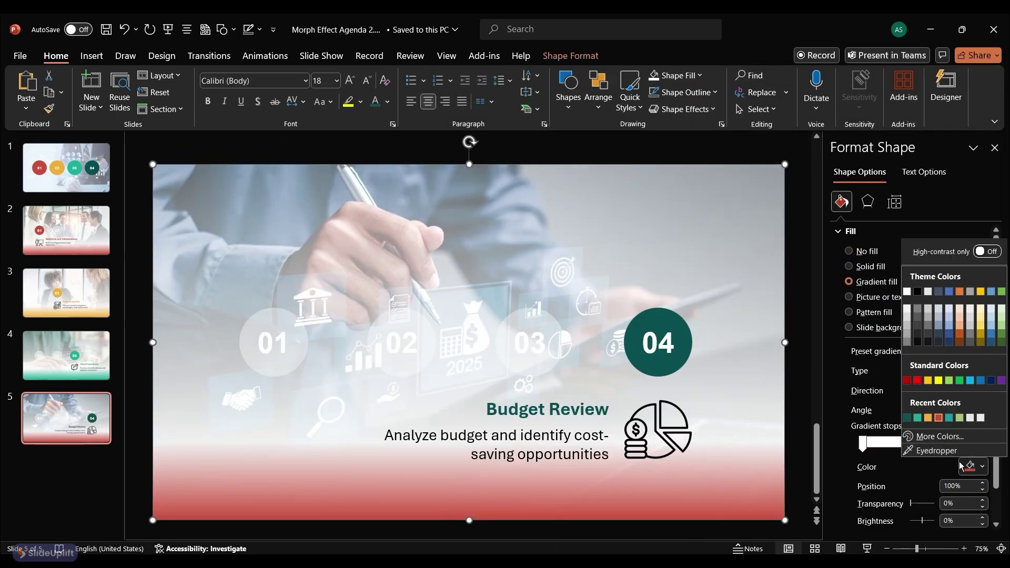
pyautogui.click(916, 379)
pyautogui.click(922, 445)
# Close the shape formatting pane and deselect the overlay
pyautogui.click(995, 147)
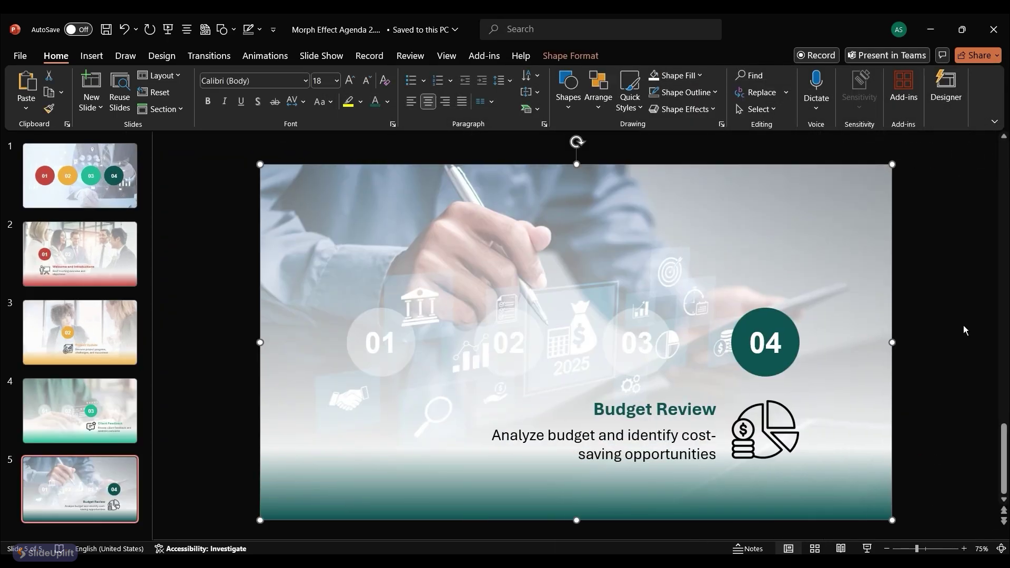
pyautogui.click(964, 326)
pyautogui.scroll(4, 960, 263)
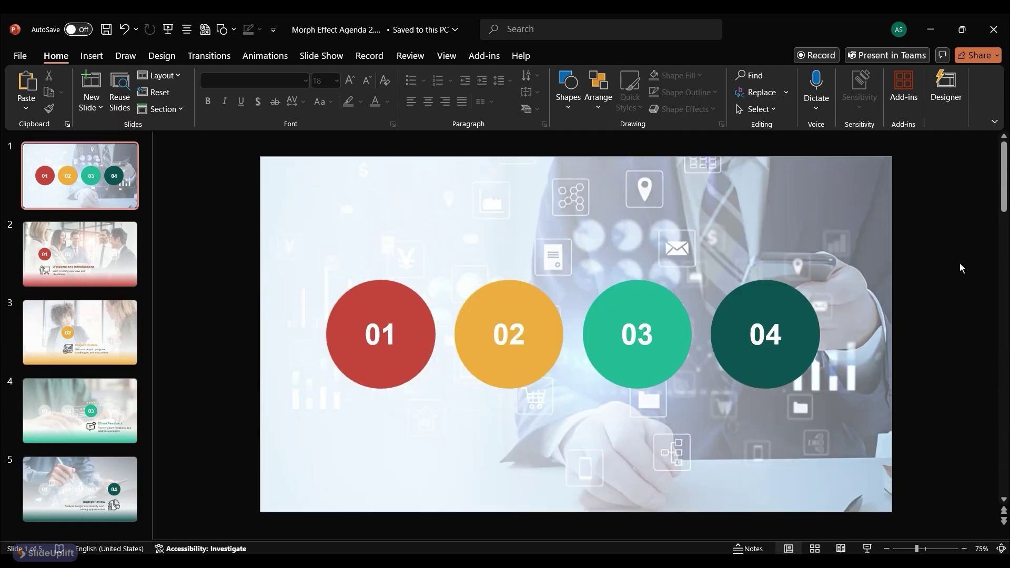
# Place a no-fill copy of circle 01 off-slide to the left
pyautogui.click(383, 302)
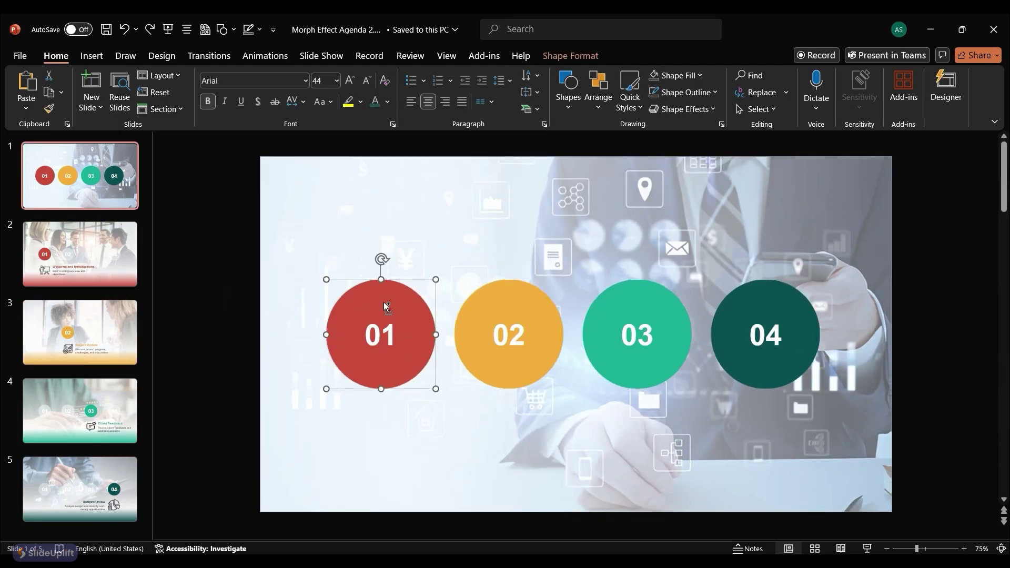
pyautogui.scroll(-1, 383, 302)
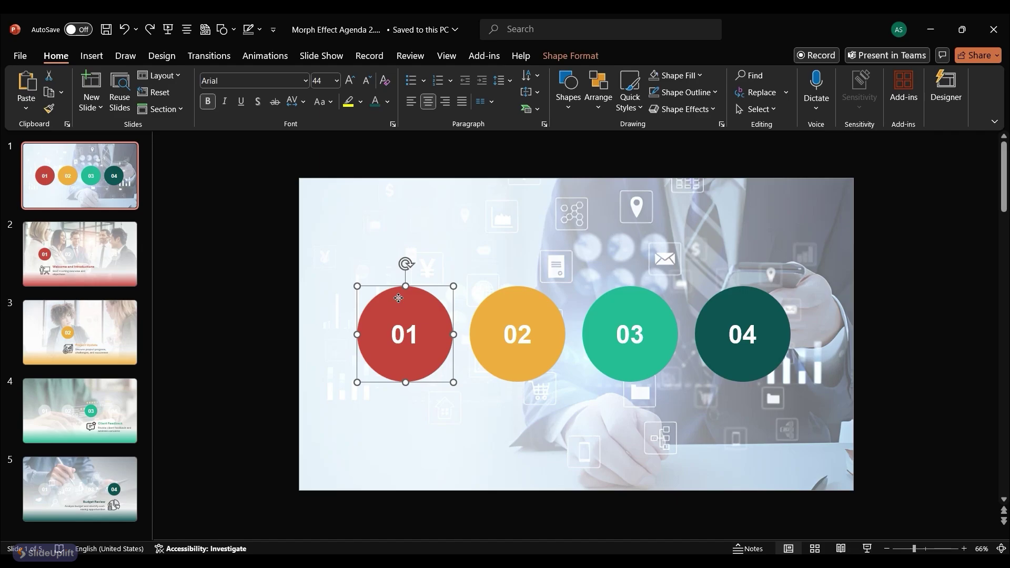
pyautogui.moveTo(399, 298); pyautogui.dragTo(236, 293)
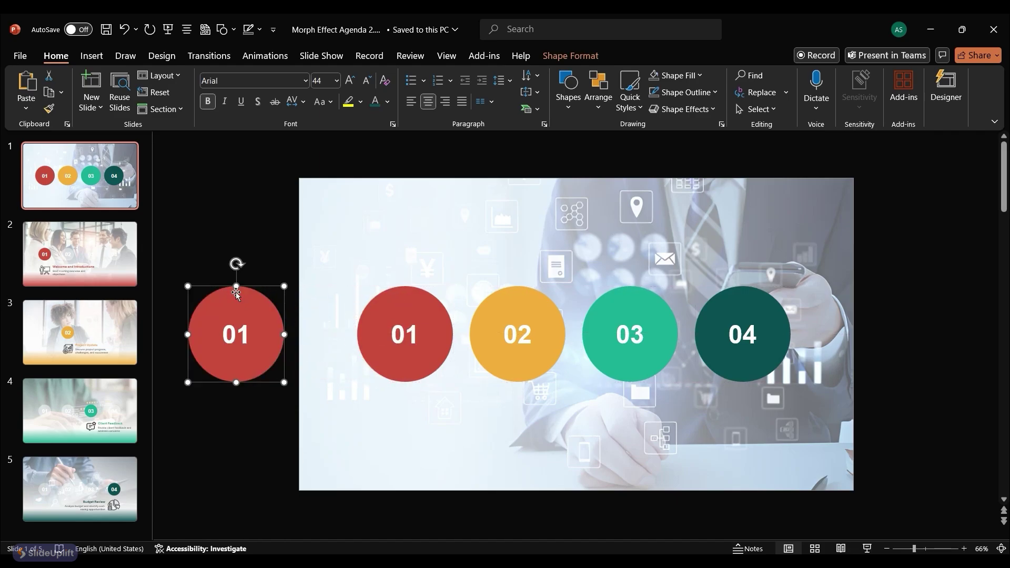
pyautogui.click(700, 77)
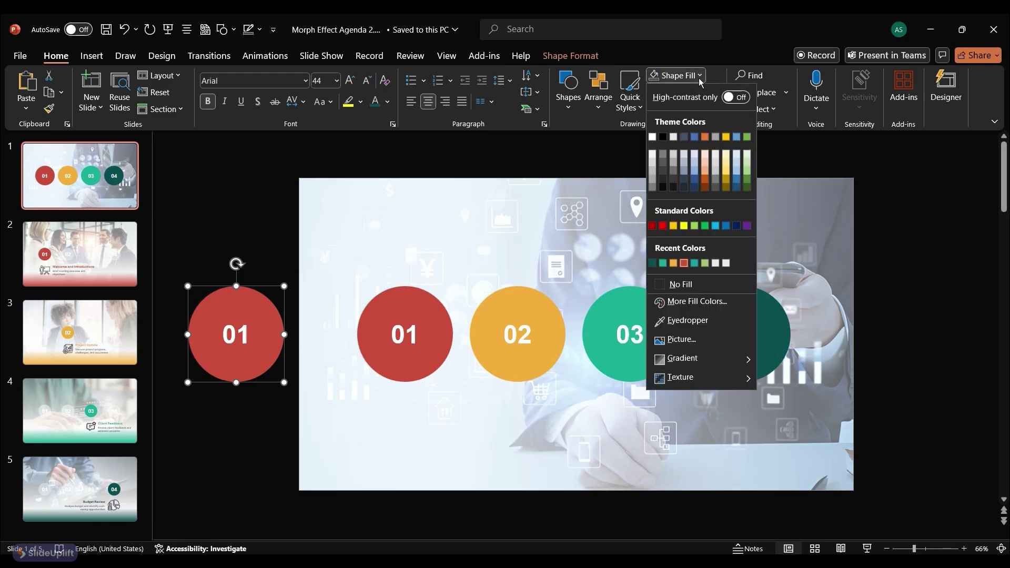
pyautogui.click(706, 289)
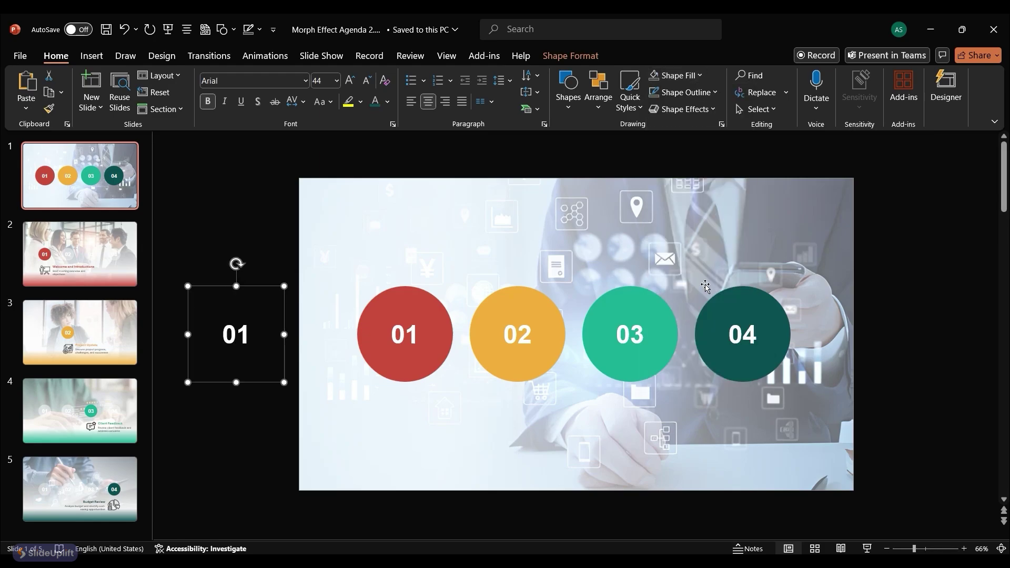
# Remove the 01 text from the red circle and align the off-slide 01 box onto it
pyautogui.click(414, 335)
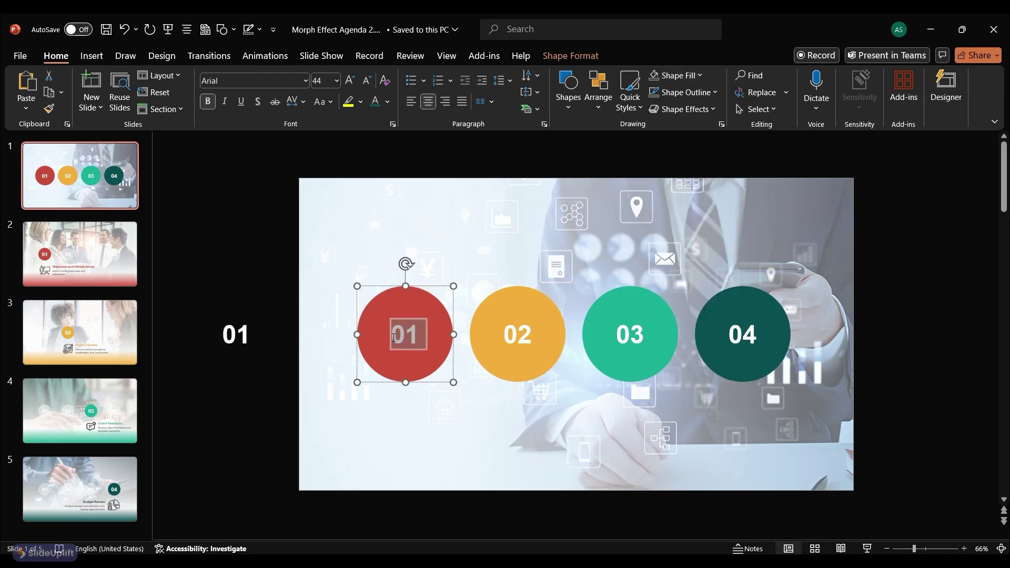
pyautogui.press('Delete')
pyautogui.click(236, 335)
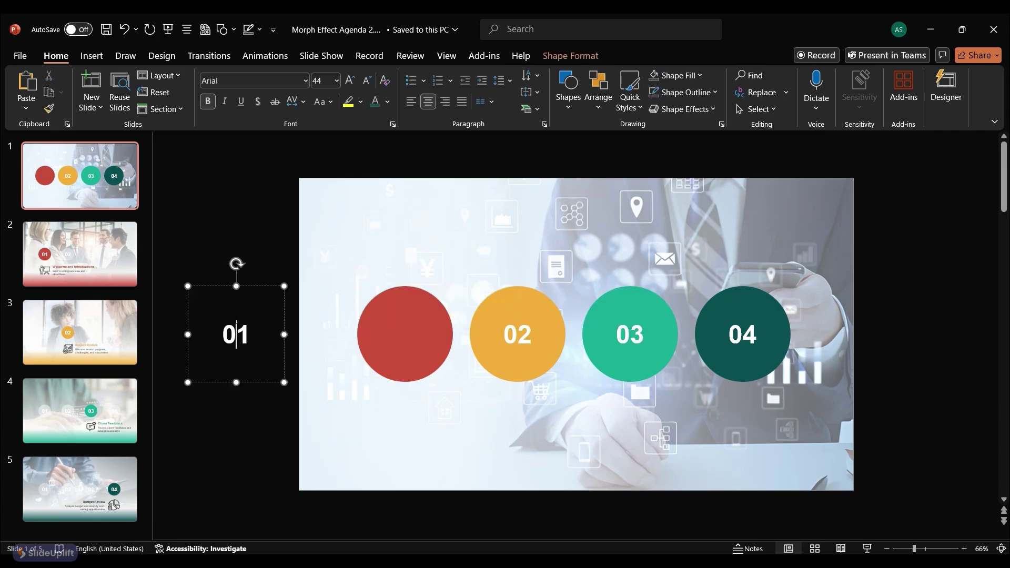
pyautogui.keyDown('shift'); pyautogui.click(385, 305); pyautogui.keyUp('shift')
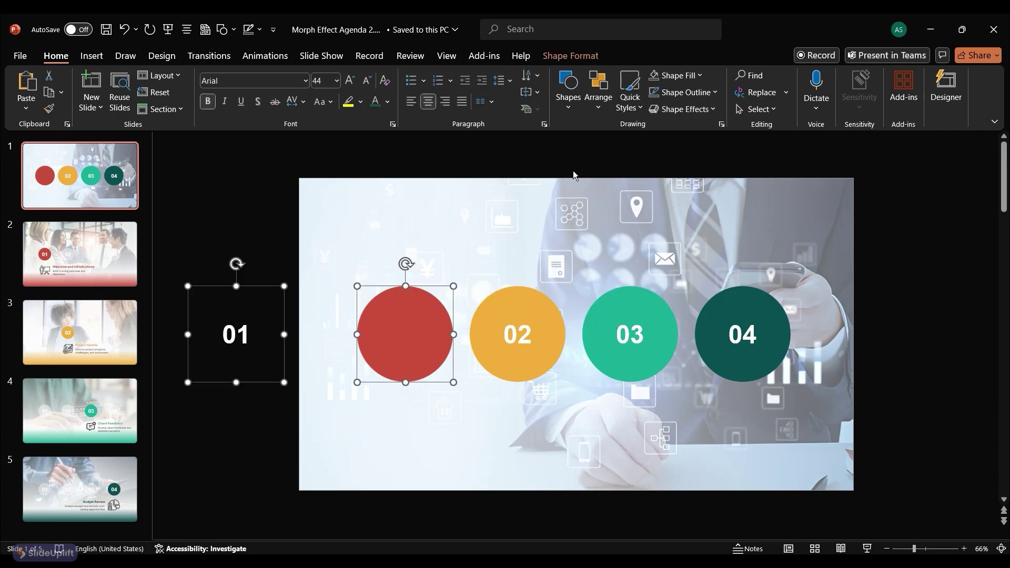
pyautogui.click(584, 56)
pyautogui.click(759, 75)
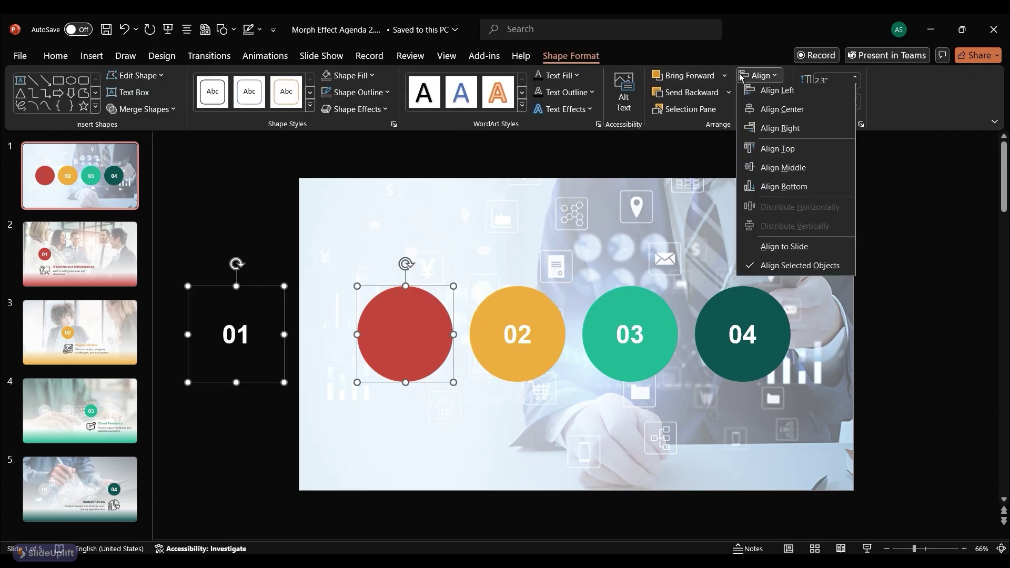
pyautogui.click(754, 134)
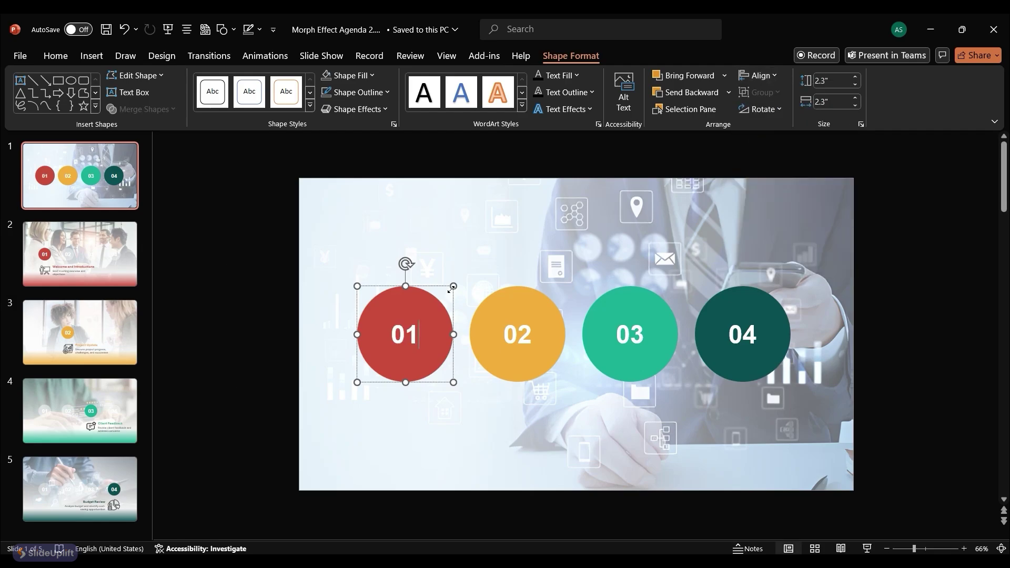
# Delete the accidental oversized grey circle and move to slide 2
pyautogui.scroll(-2, 480, 305)
pyautogui.scroll(-2, 482, 300)
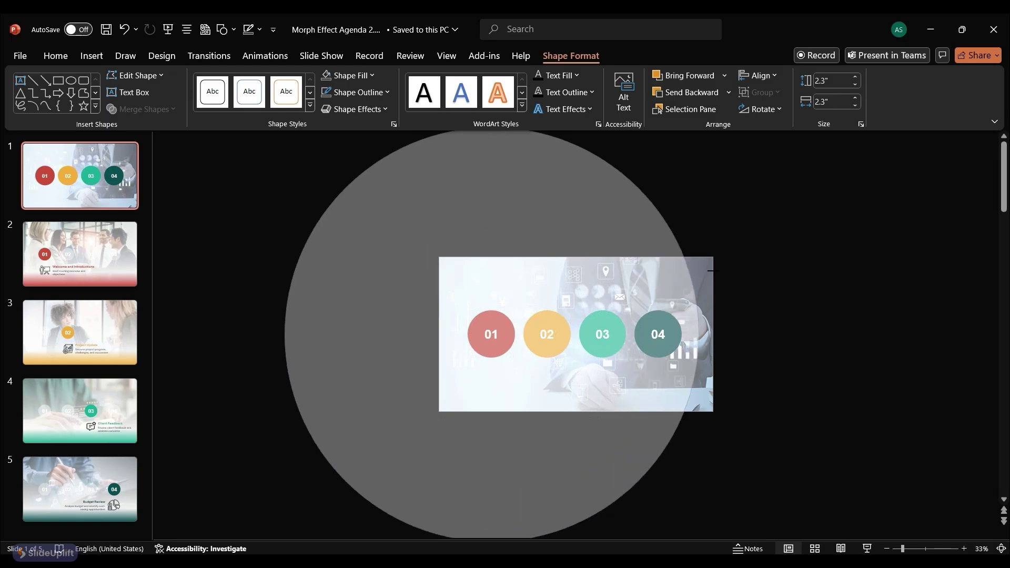
pyautogui.click(735, 263)
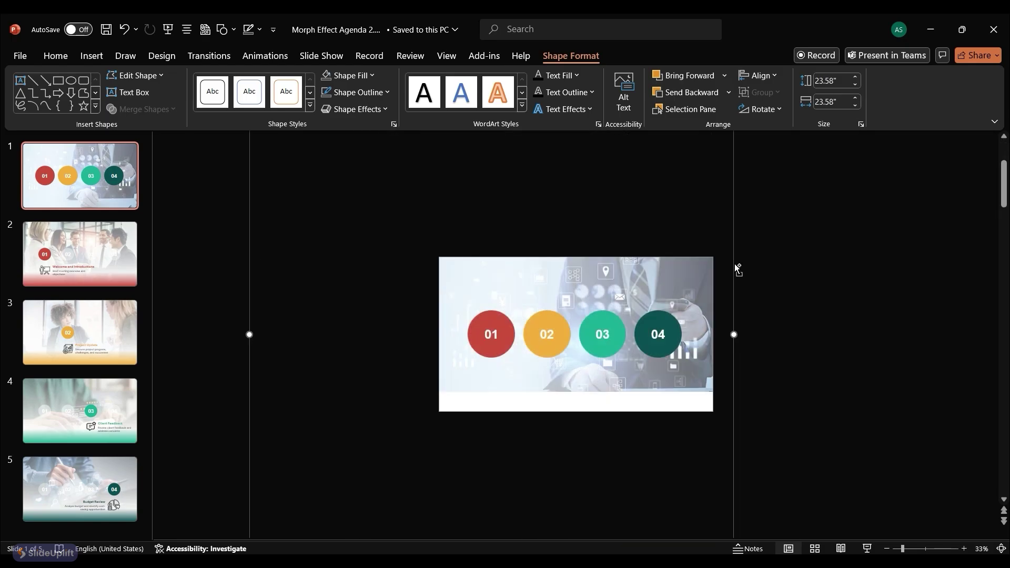
pyautogui.press('Delete')
pyautogui.scroll(2, 774, 364)
pyautogui.scroll(1, 749, 370)
pyautogui.click(106, 255)
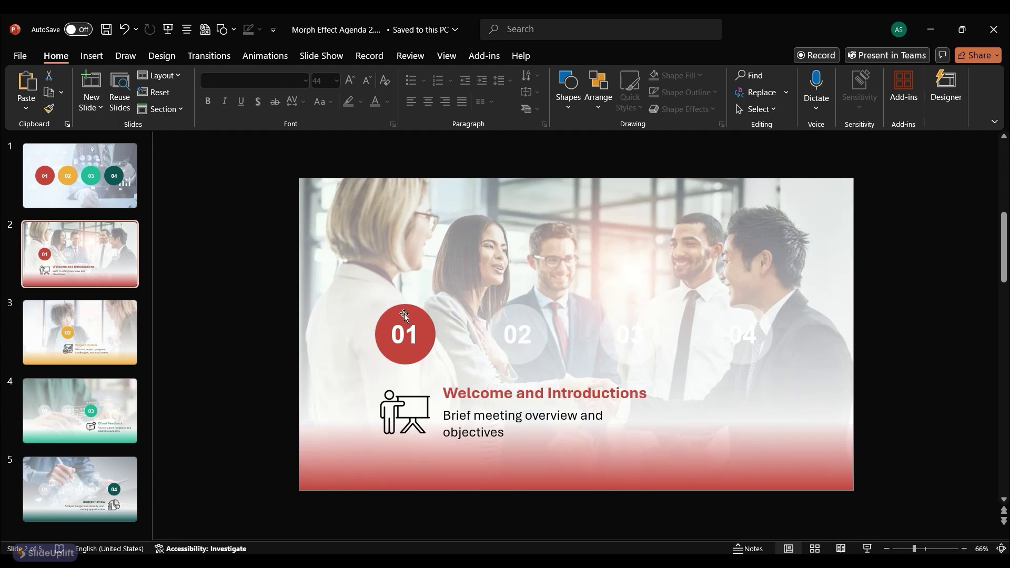
# Apply a Morph transition to slide 2
pyautogui.click(405, 318)
pyautogui.press('Escape')
pyautogui.click(195, 58)
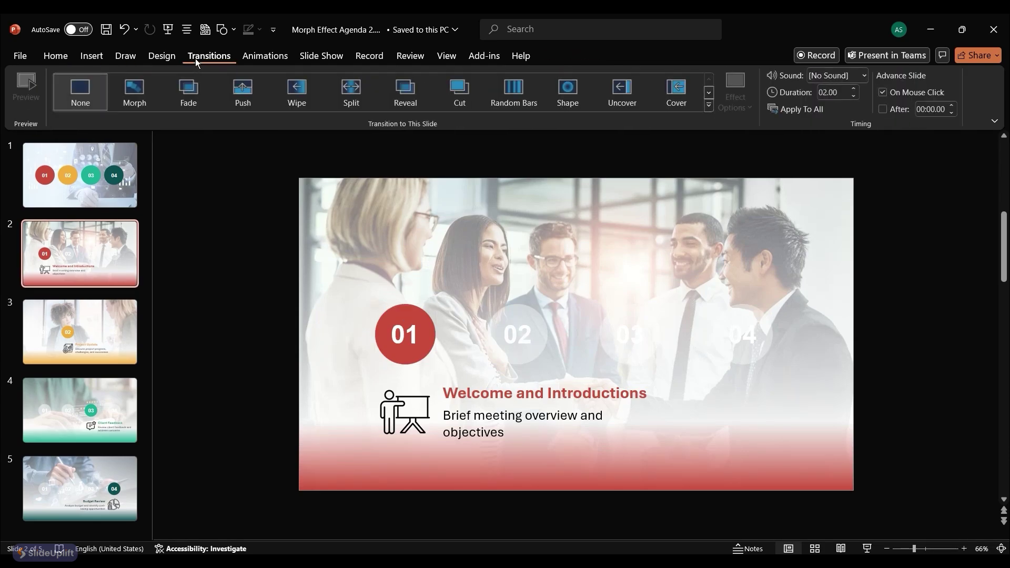
pyautogui.click(139, 93)
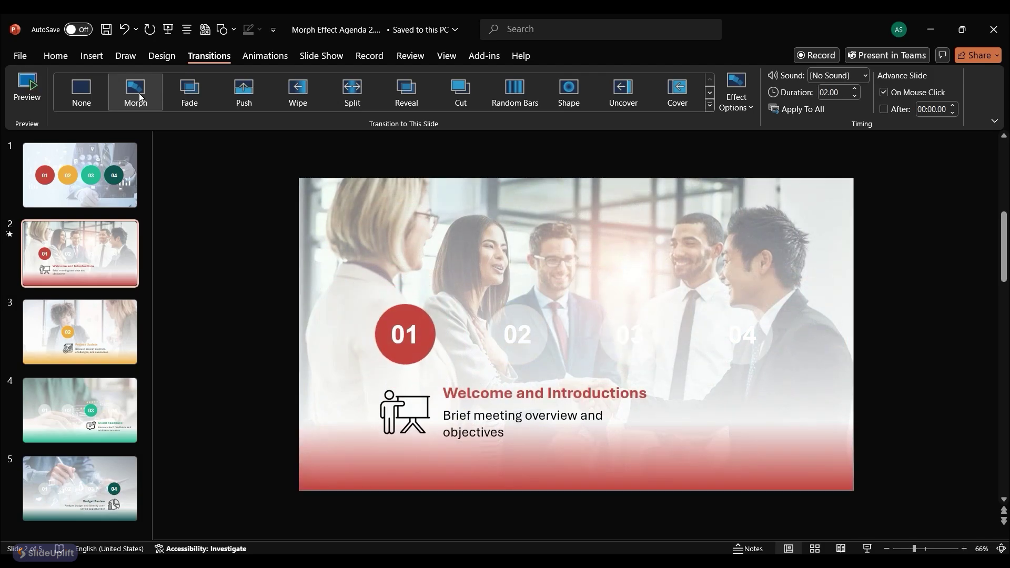
# Link circle 01 on slide 2 to slide 2 in this document
pyautogui.click(431, 323)
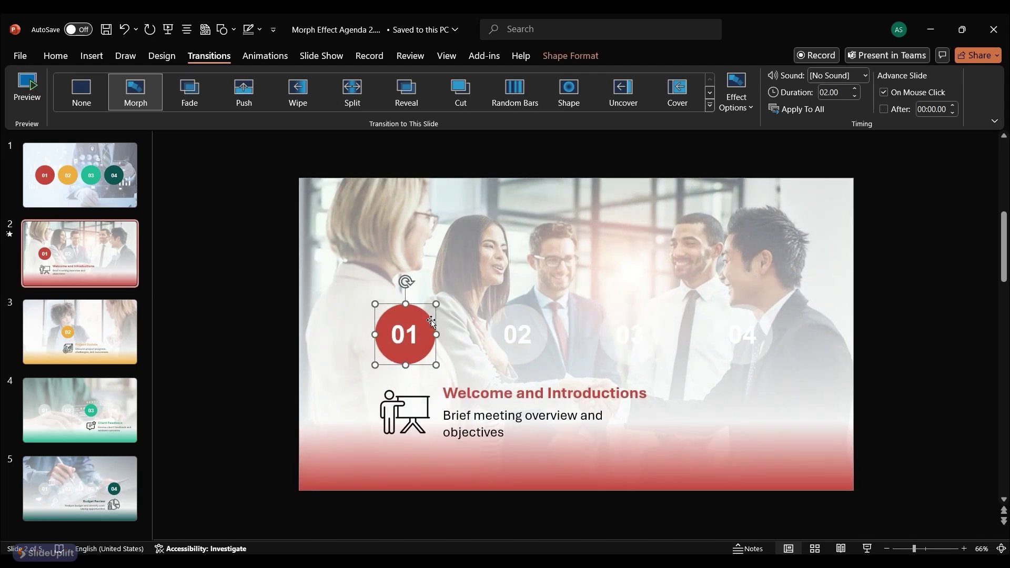
pyautogui.click(91, 56)
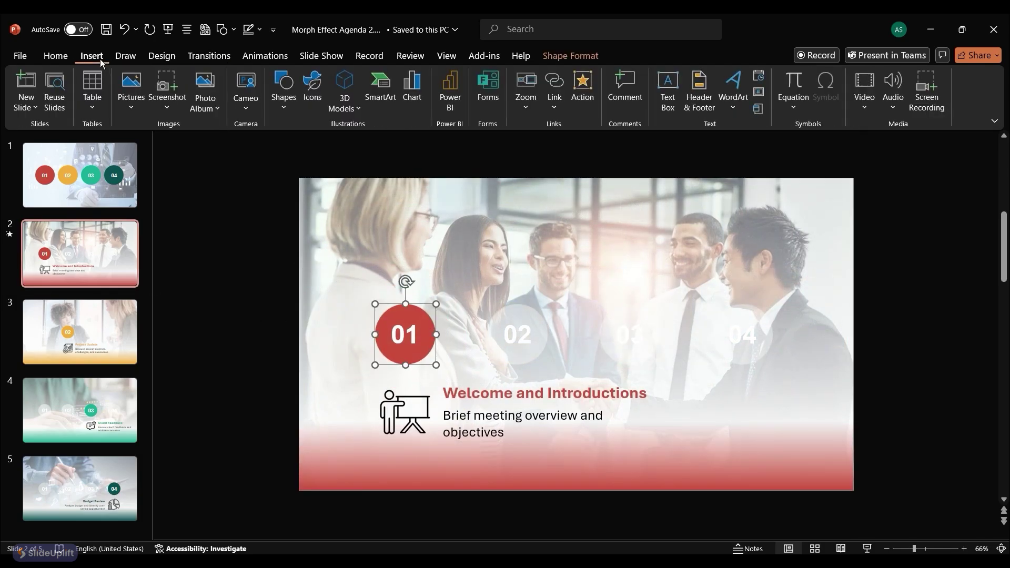
pyautogui.click(555, 108)
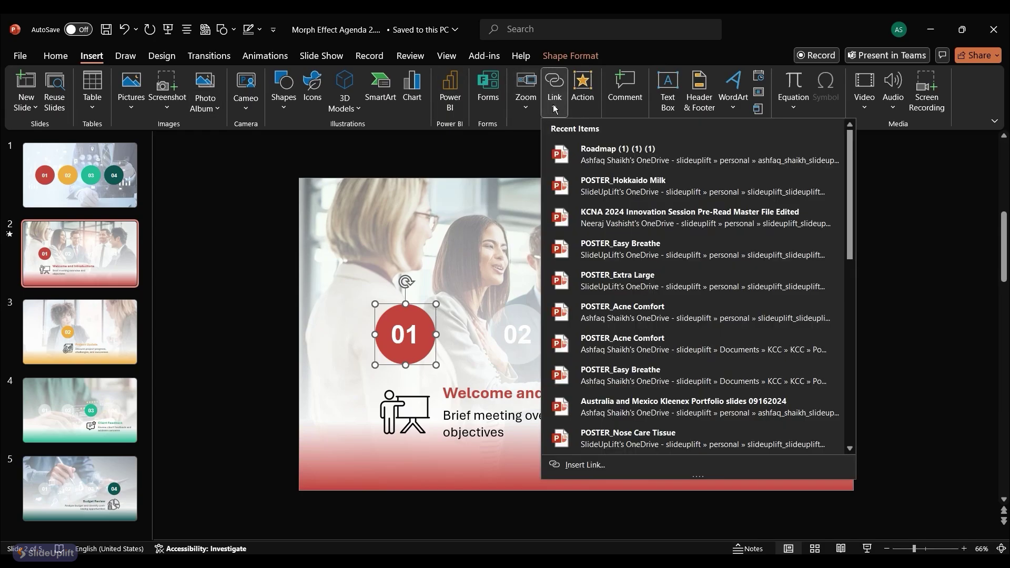
pyautogui.click(598, 462)
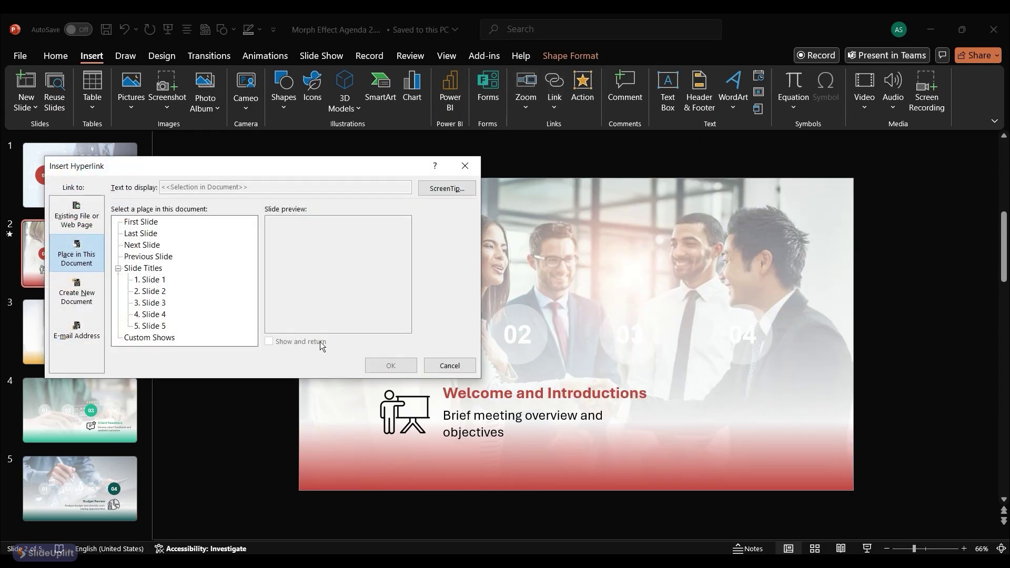
pyautogui.click(158, 293)
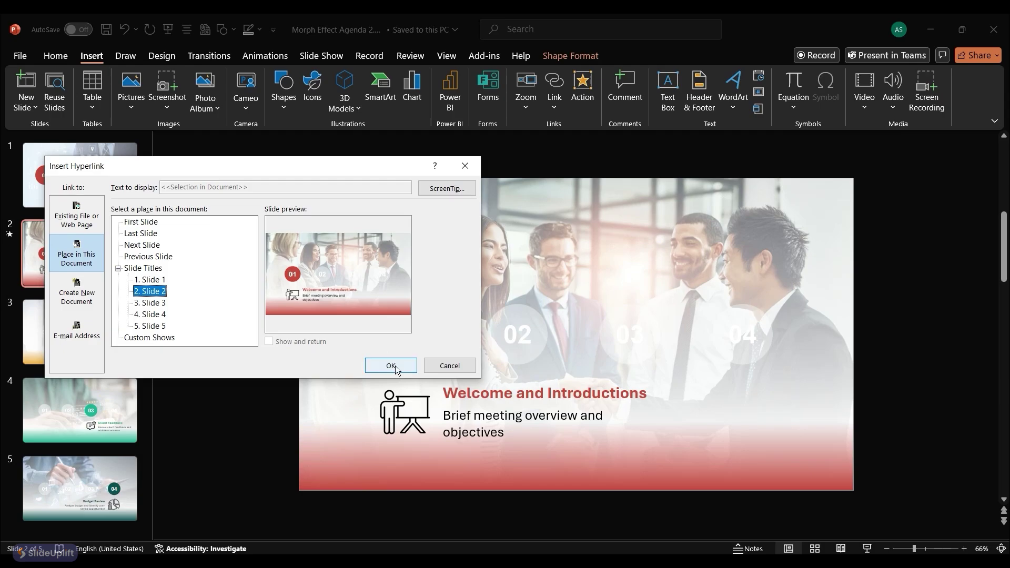
pyautogui.click(396, 370)
# Link circle 02 to slide 3 and circle 03 to slide 4
pyautogui.click(508, 342)
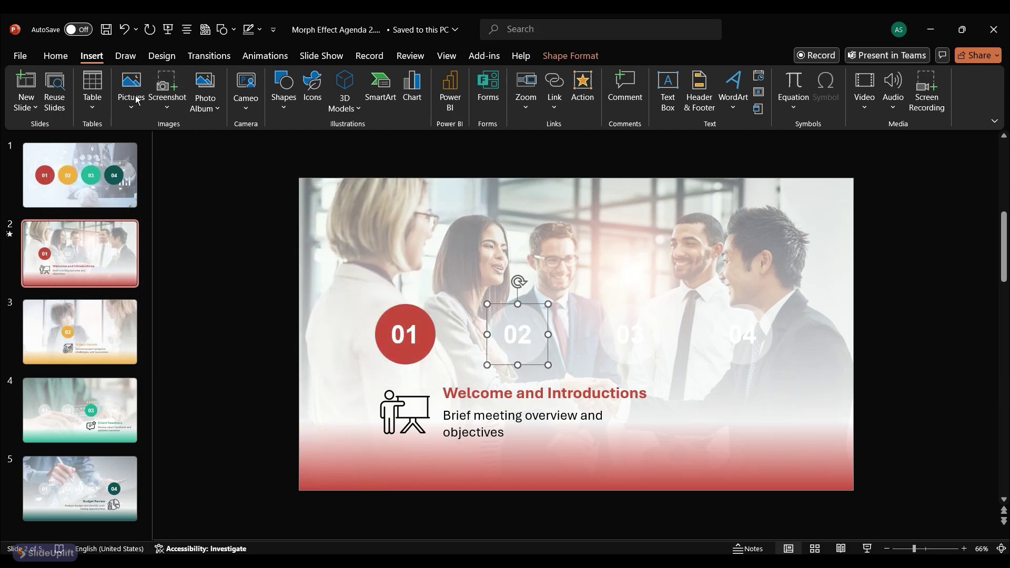
pyautogui.click(555, 111)
pyautogui.click(599, 461)
pyautogui.click(158, 305)
pyautogui.click(396, 370)
pyautogui.click(614, 332)
pyautogui.click(555, 106)
pyautogui.click(572, 460)
pyautogui.click(158, 319)
pyautogui.click(396, 370)
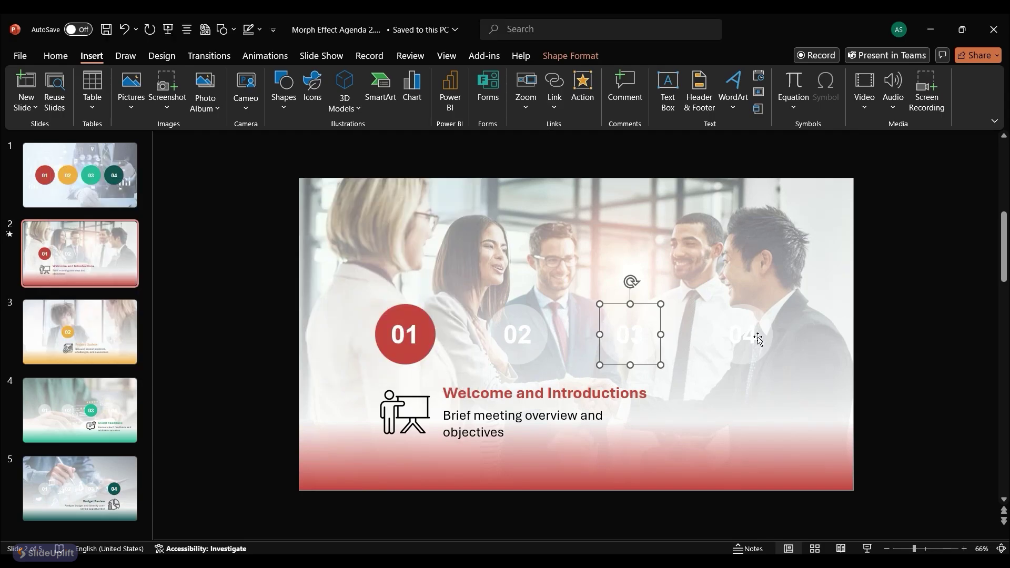
# Link circle 04 to slide 5, then apply Morph to slides 3 through 5
pyautogui.click(742, 335)
pyautogui.click(557, 105)
pyautogui.click(602, 466)
pyautogui.click(158, 330)
pyautogui.click(387, 366)
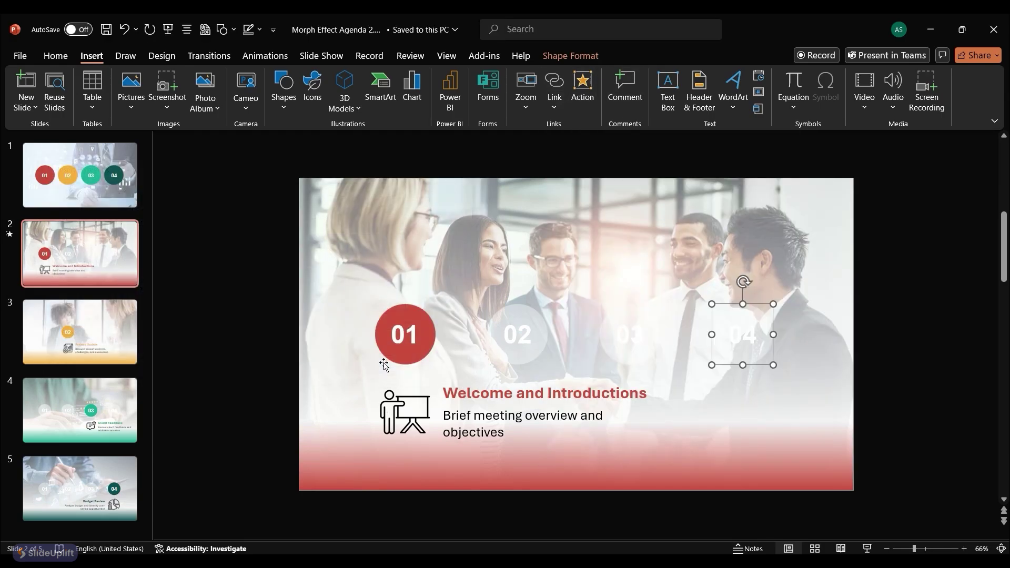
pyautogui.press('Escape')
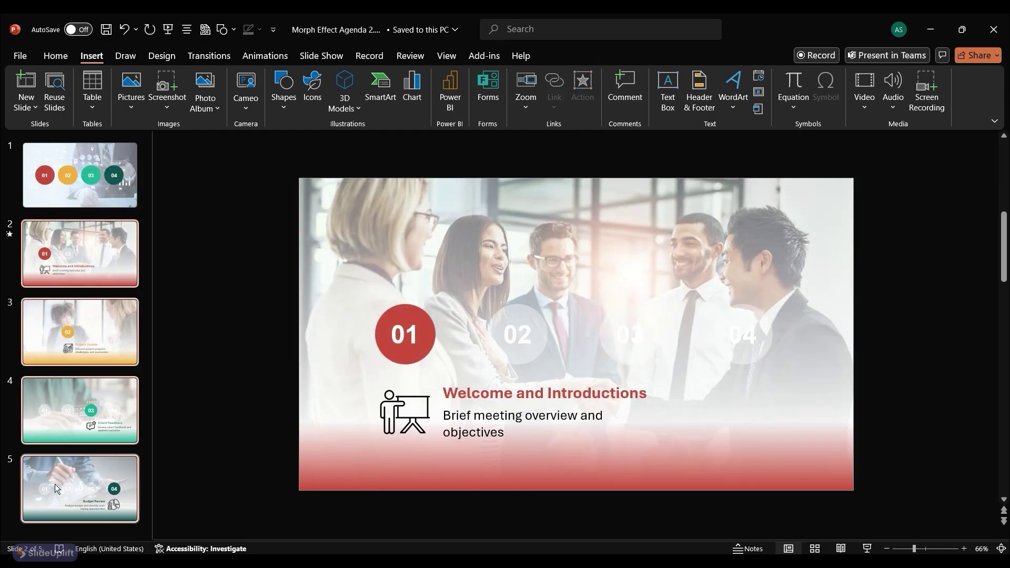
pyautogui.click(205, 59)
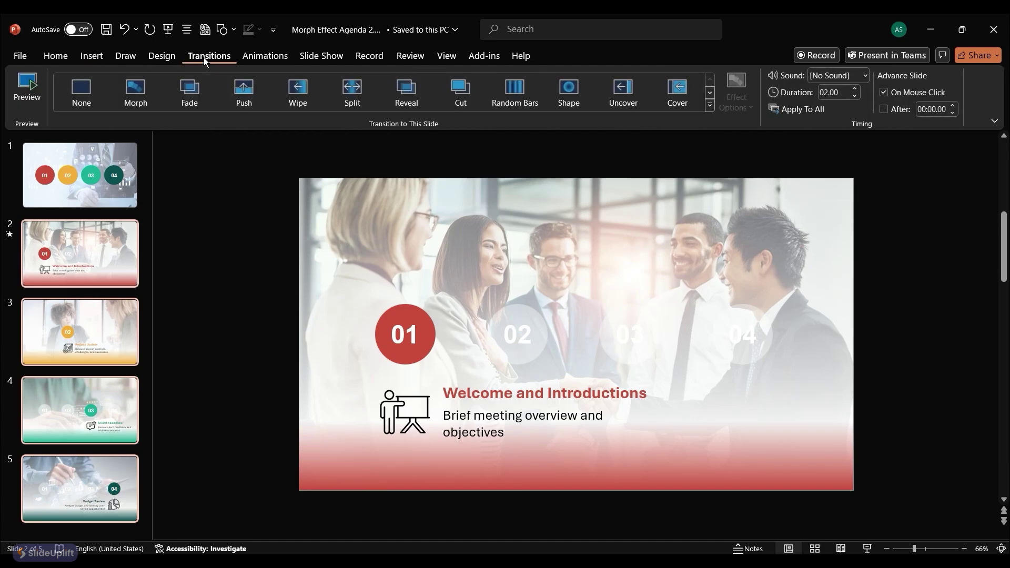
pyautogui.click(135, 102)
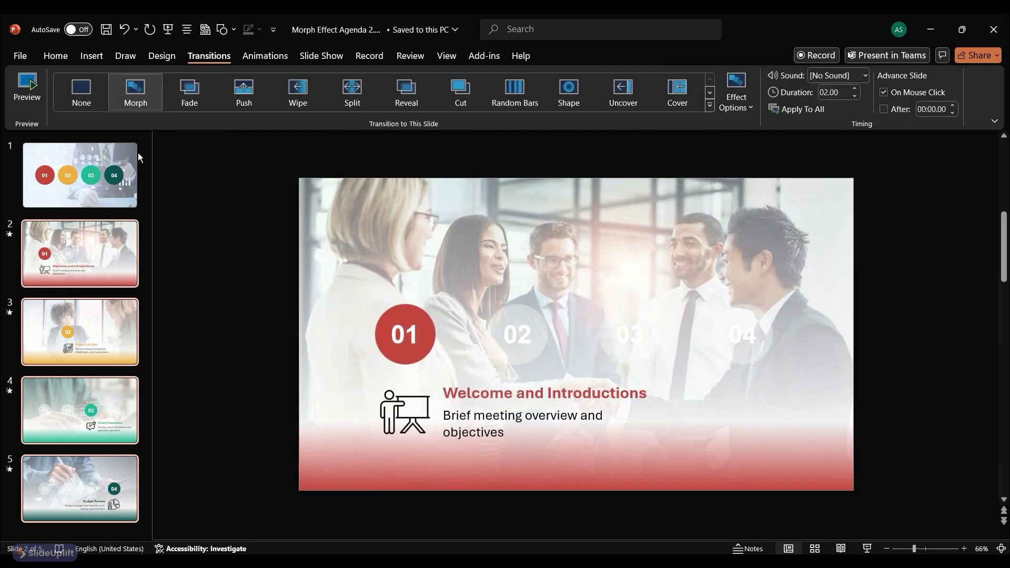
# Select slide 2's presenter icon, Welcome title and subtitle
pyautogui.click(415, 415)
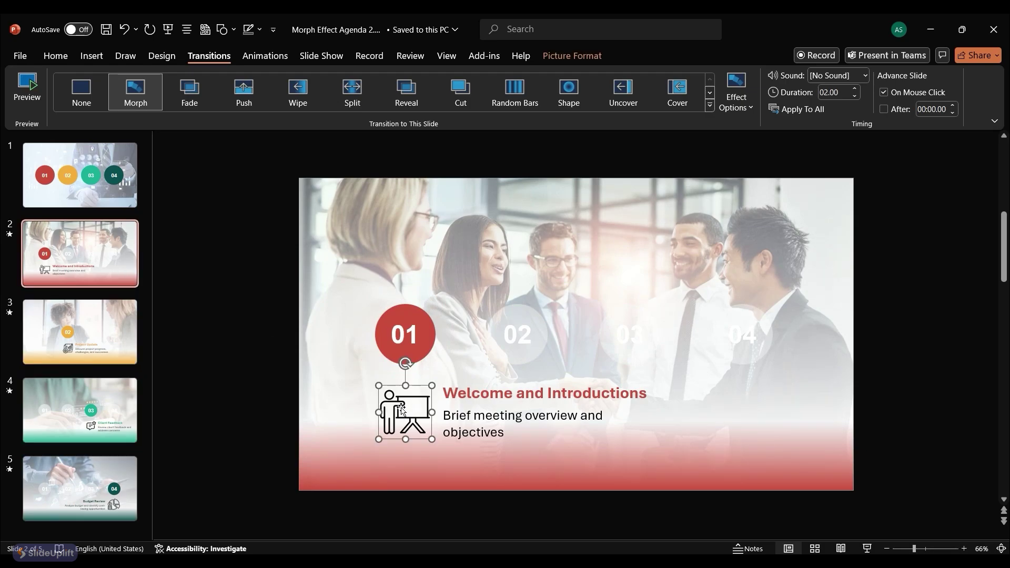
pyautogui.keyDown('shift'); pyautogui.click(463, 395); pyautogui.keyUp('shift')
pyautogui.keyDown('shift'); pyautogui.click(476, 418); pyautogui.keyUp('shift')
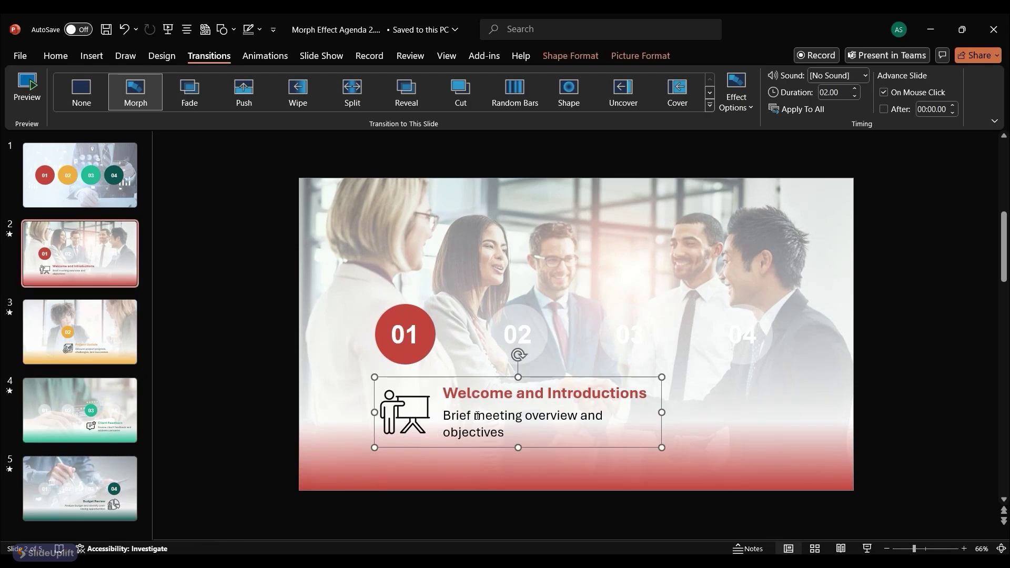
# Group slide 3's Project Update icon, title and subtitle
pyautogui.click(79, 332)
pyautogui.click(518, 426)
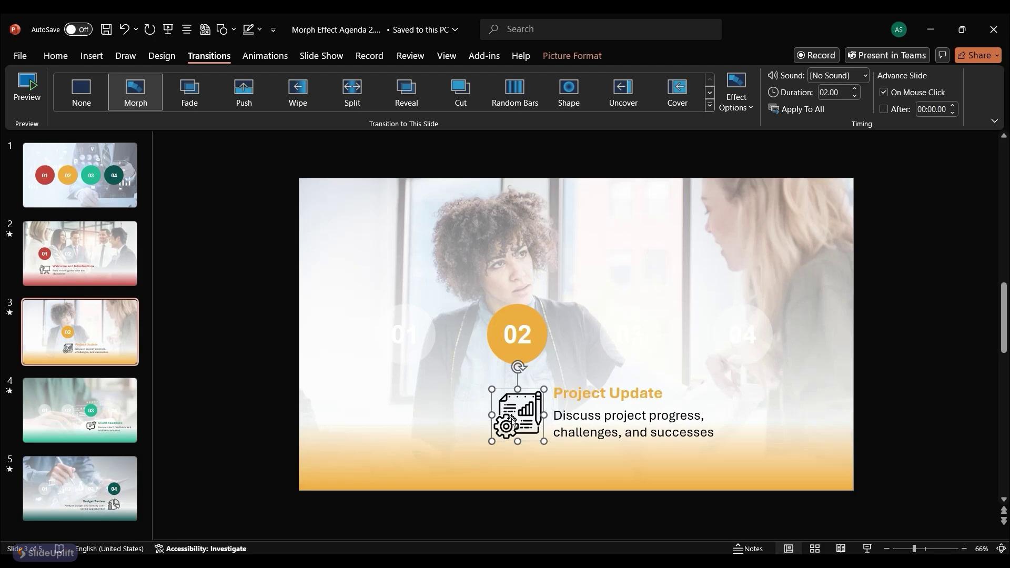
pyautogui.keyDown('shift'); pyautogui.click(595, 394); pyautogui.keyUp('shift')
pyautogui.keyDown('shift'); pyautogui.click(600, 427); pyautogui.keyUp('shift')
pyautogui.hotkey('ctrl', 'g')
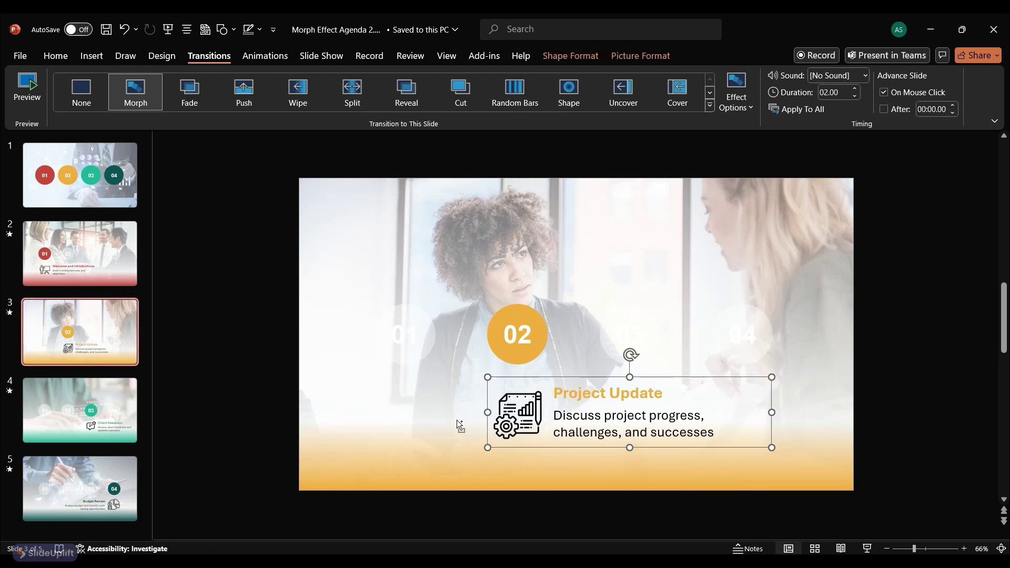
pyautogui.click(313, 401)
# Paste the Welcome and Introductions group on slide 3 and park it off-slide left
pyautogui.hotkey('ctrl', 'v')
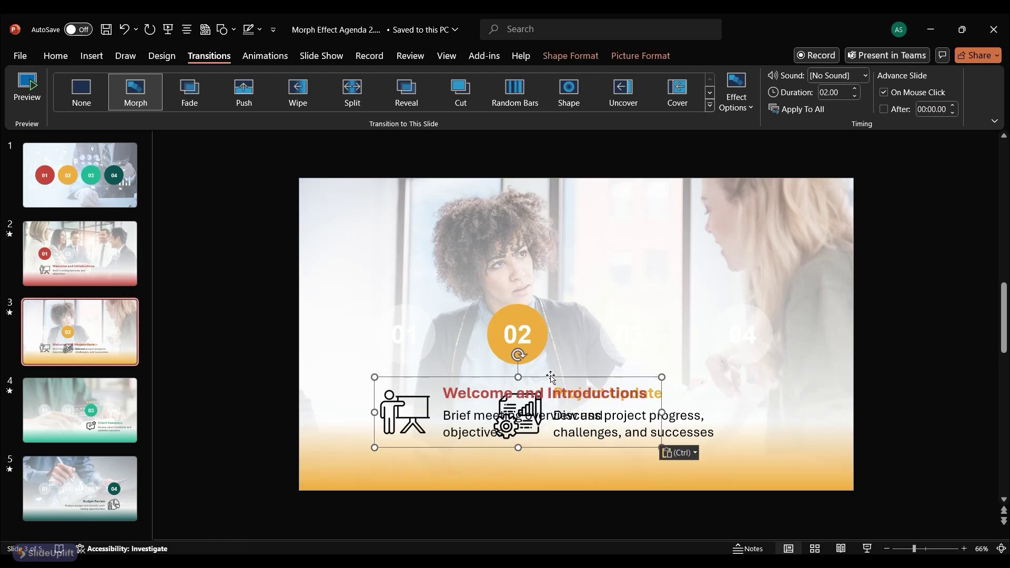
pyautogui.click(429, 400)
pyautogui.moveTo(454, 383); pyautogui.dragTo(186, 383)
pyautogui.scroll(-2, 459, 440)
pyautogui.moveTo(355, 364); pyautogui.dragTo(274, 372)
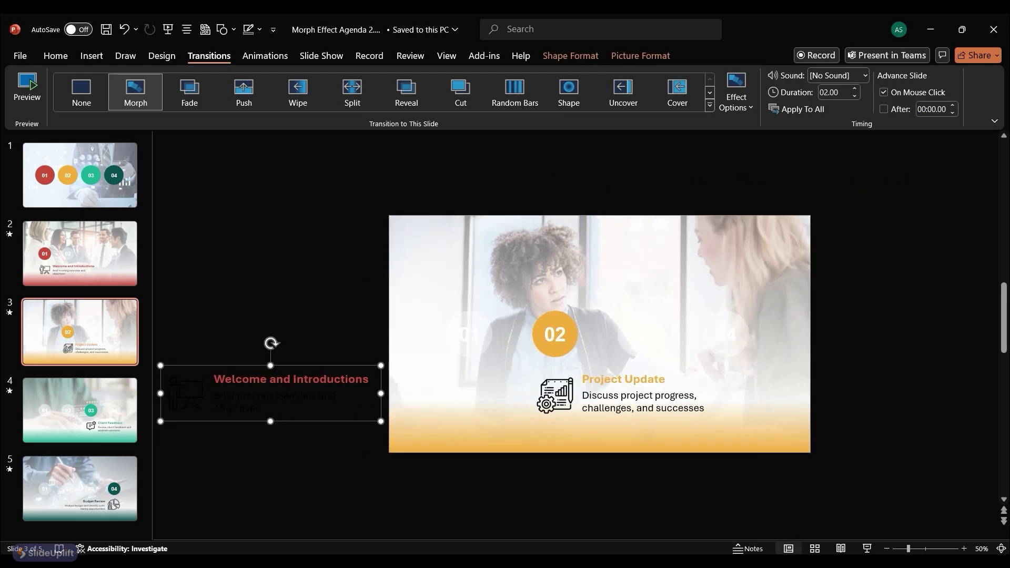
# Paste the Project Update group on slide 2 and park it off-slide right
pyautogui.click(579, 402)
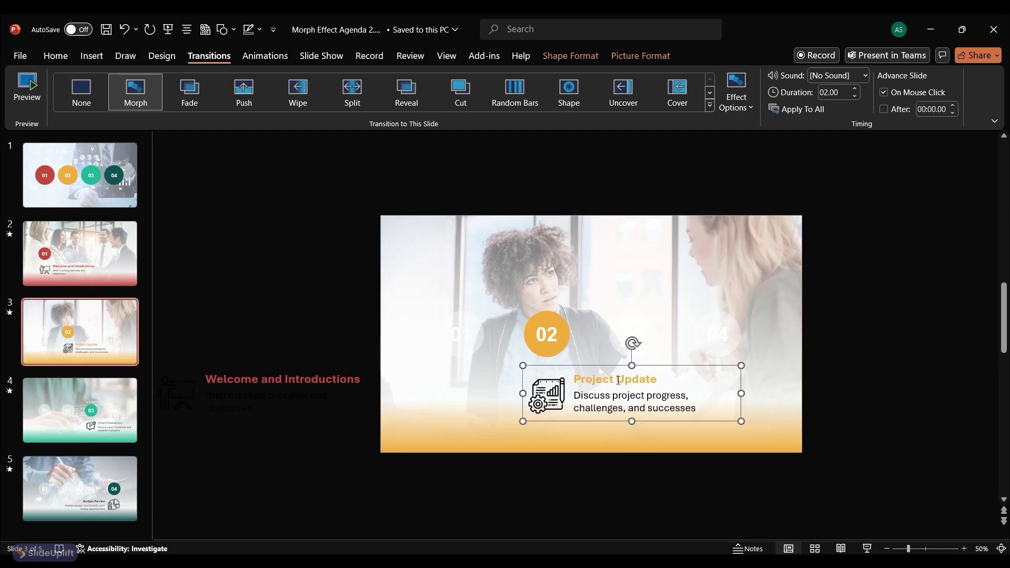
pyautogui.click(79, 253)
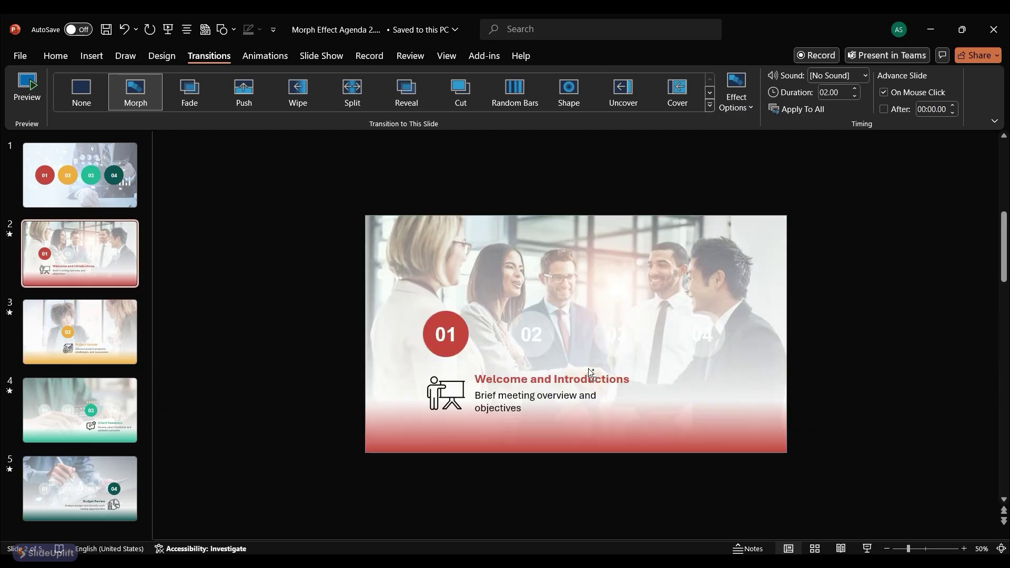
pyautogui.hotkey('ctrl', 'v')
pyautogui.moveTo(540, 367); pyautogui.dragTo(833, 371)
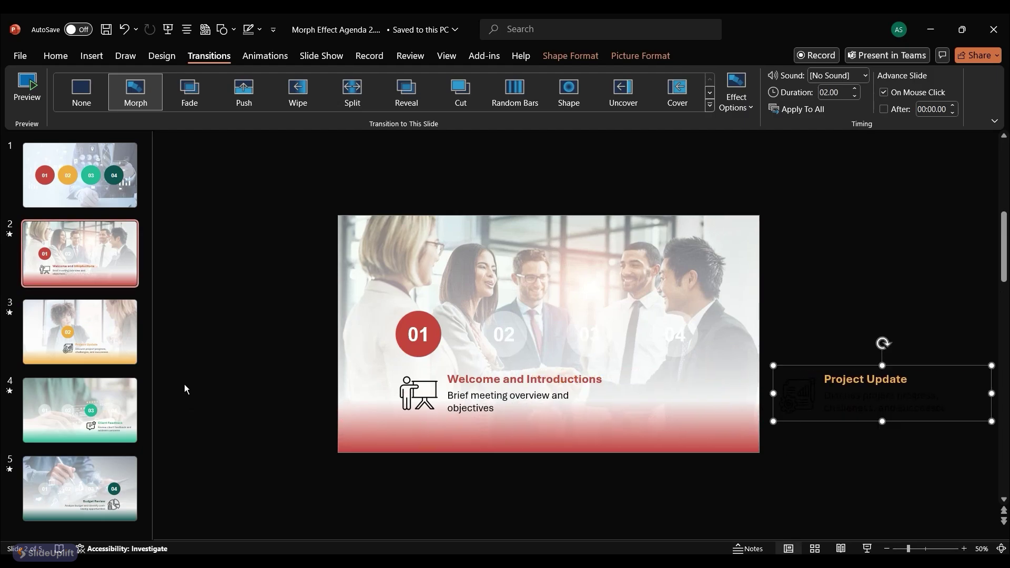
pyautogui.click(90, 347)
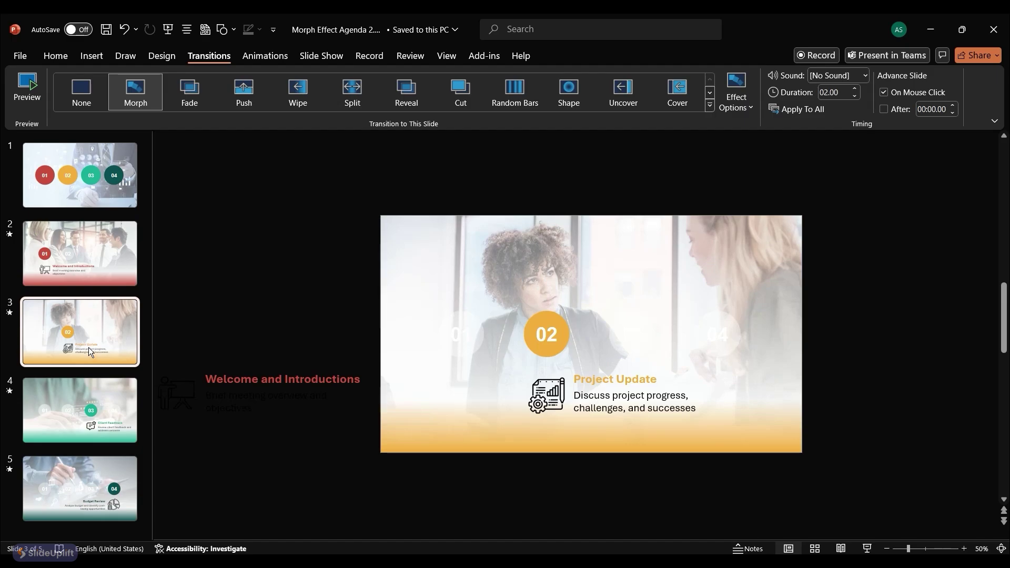